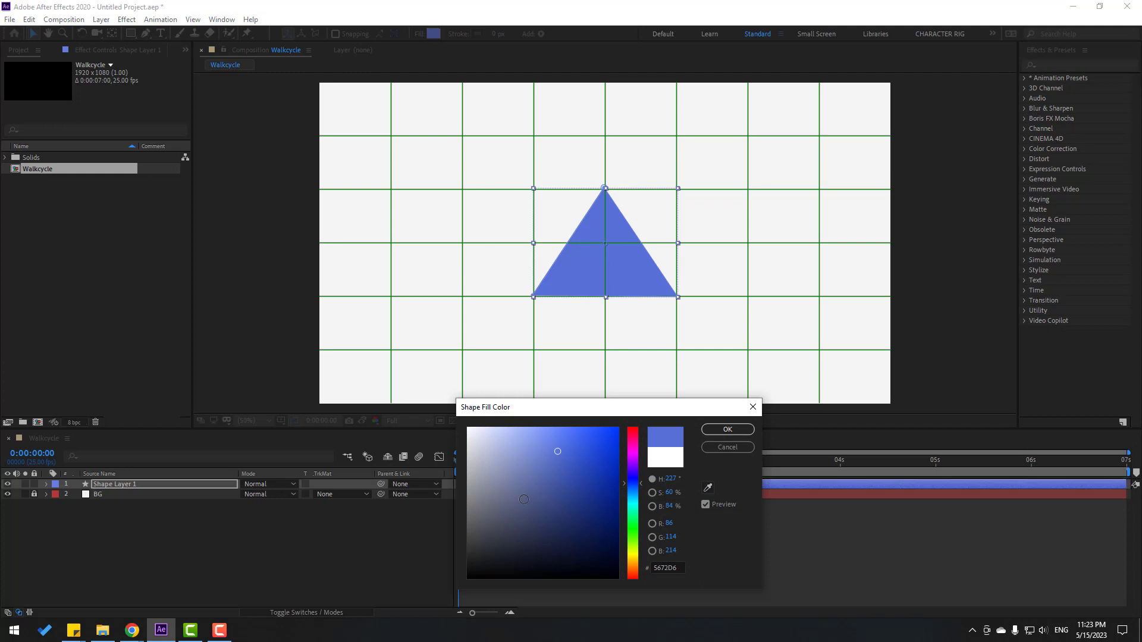
# Apply the blue fill 5672D6 to the triangle and set its stroke color to dark navy 01172B
pyautogui.click(718, 430)
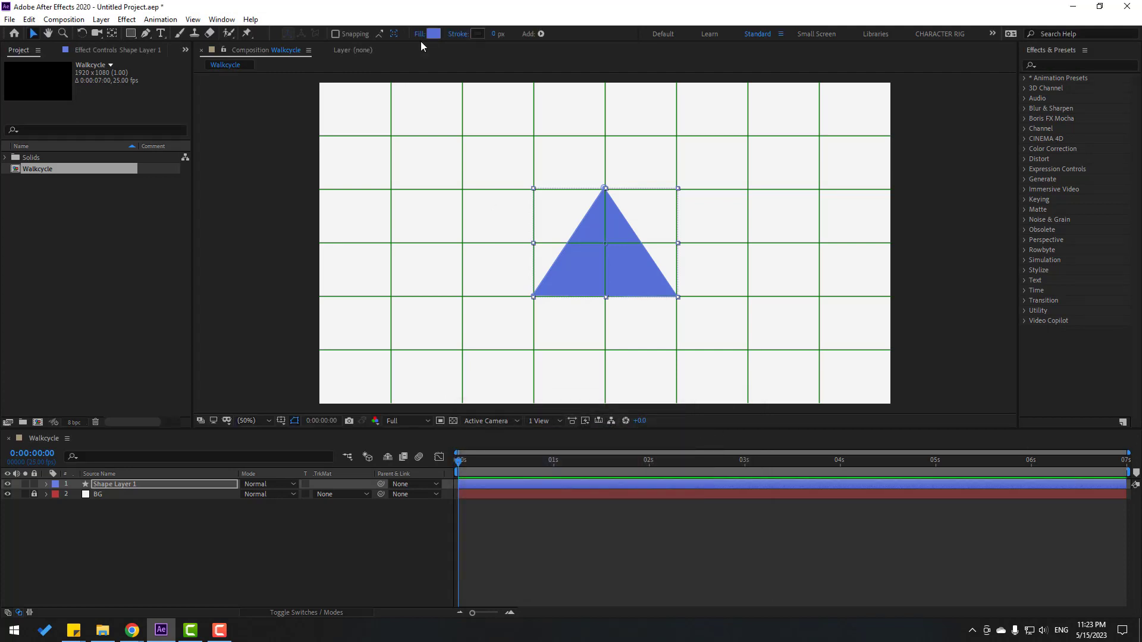
pyautogui.click(479, 34)
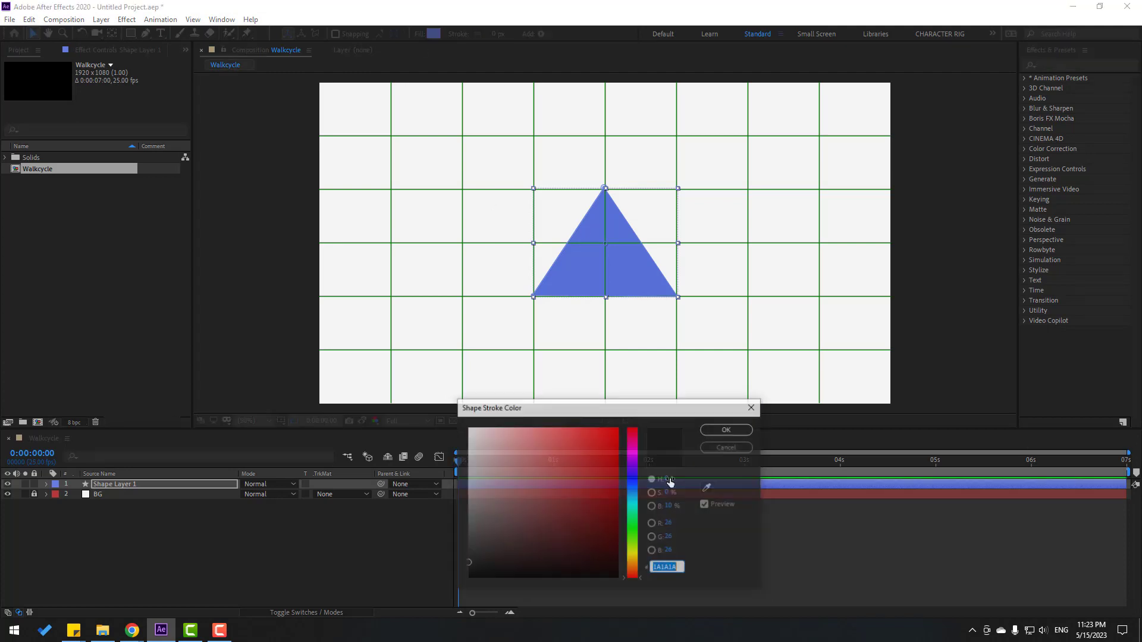
pyautogui.click(635, 494)
pyautogui.moveTo(580, 525); pyautogui.dragTo(614, 553)
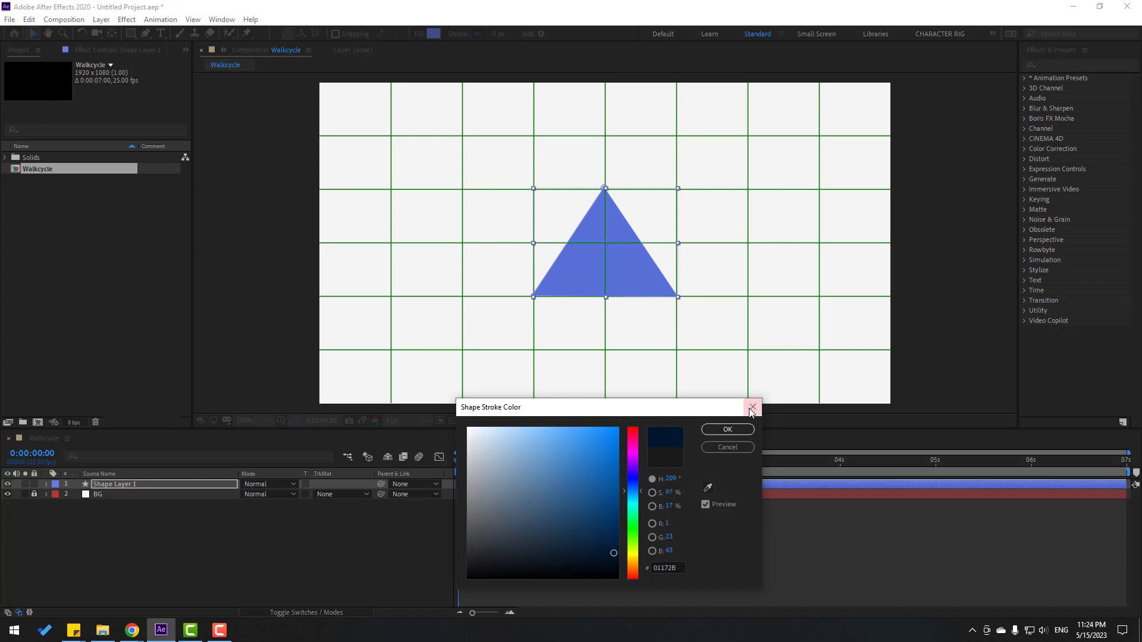
pyautogui.click(727, 428)
# Set the triangle's stroke width to 16 px and deselect the layer
pyautogui.moveTo(497, 39); pyautogui.dragTo(505, 40)
pyautogui.click(495, 36)
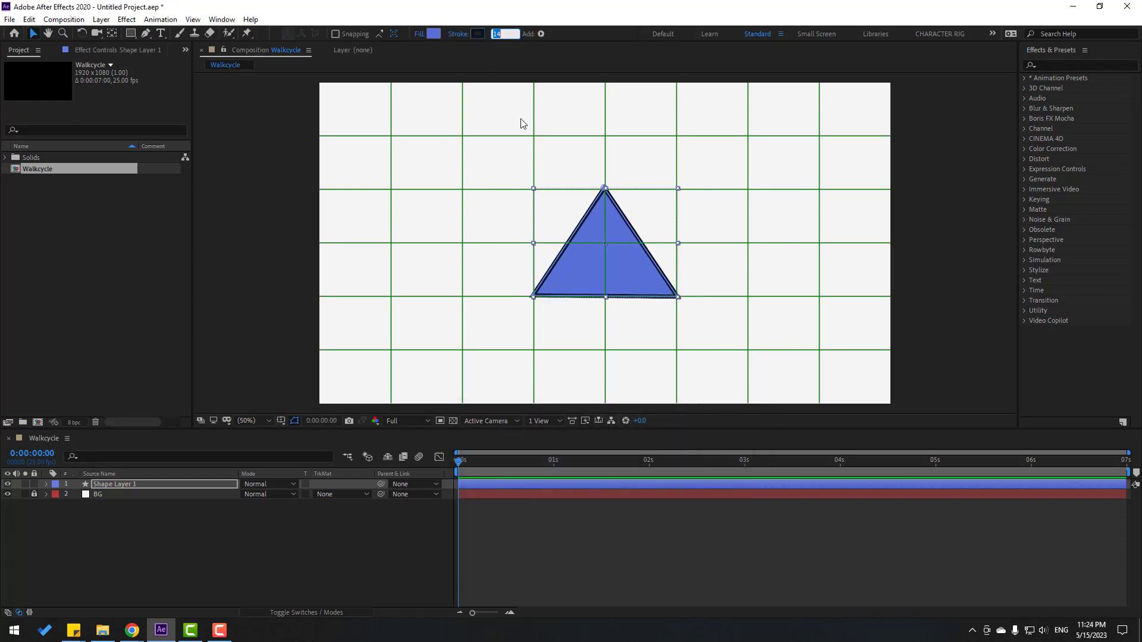
pyautogui.write('1')
pyautogui.write('5')
pyautogui.click(301, 526)
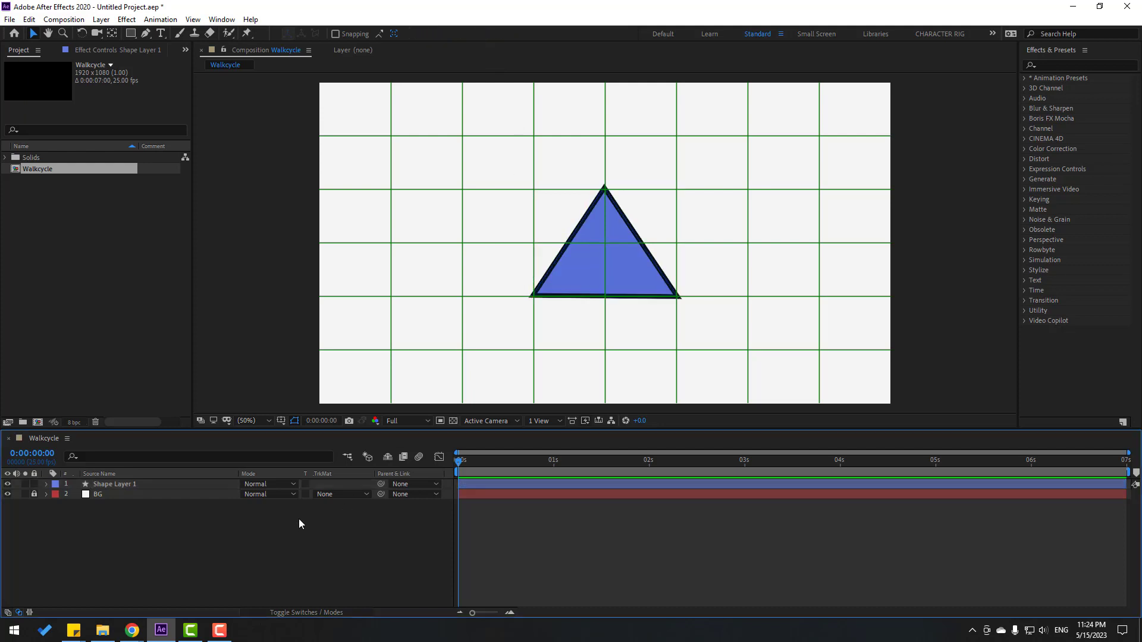
# Rename the triangle's shape layer as body
pyautogui.click(127, 481)
pyautogui.press('Return')
pyautogui.write('body')
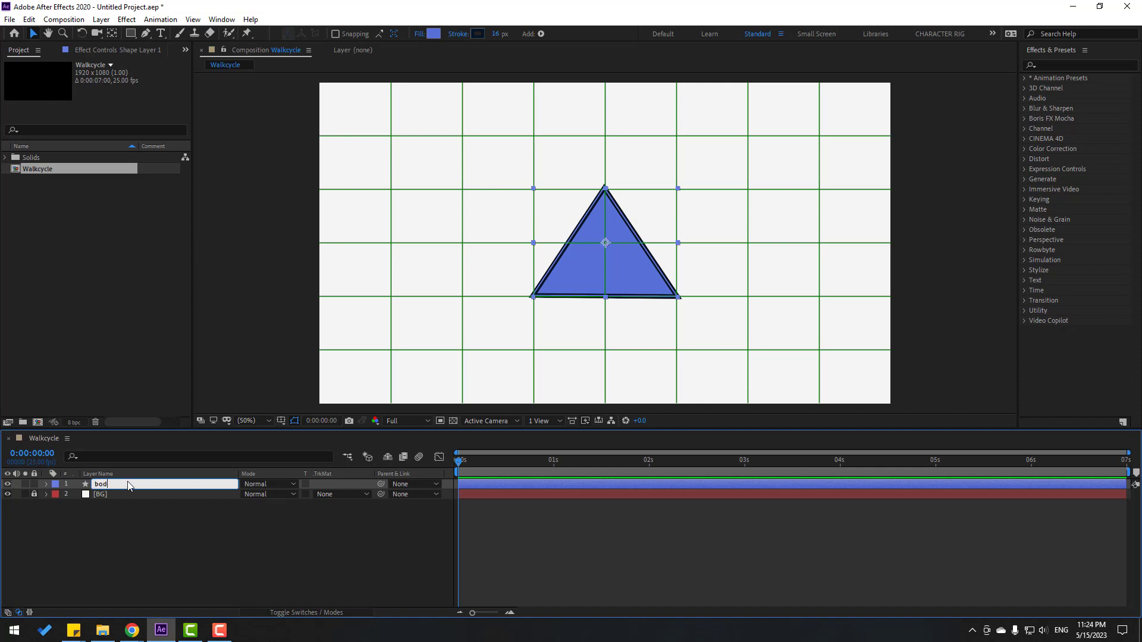
pyautogui.press('Return')
# Hide the grid in the composition view and display the Title/Action Safe guides instead
pyautogui.hotkey('ctrl', "'")
pyautogui.click(294, 421)
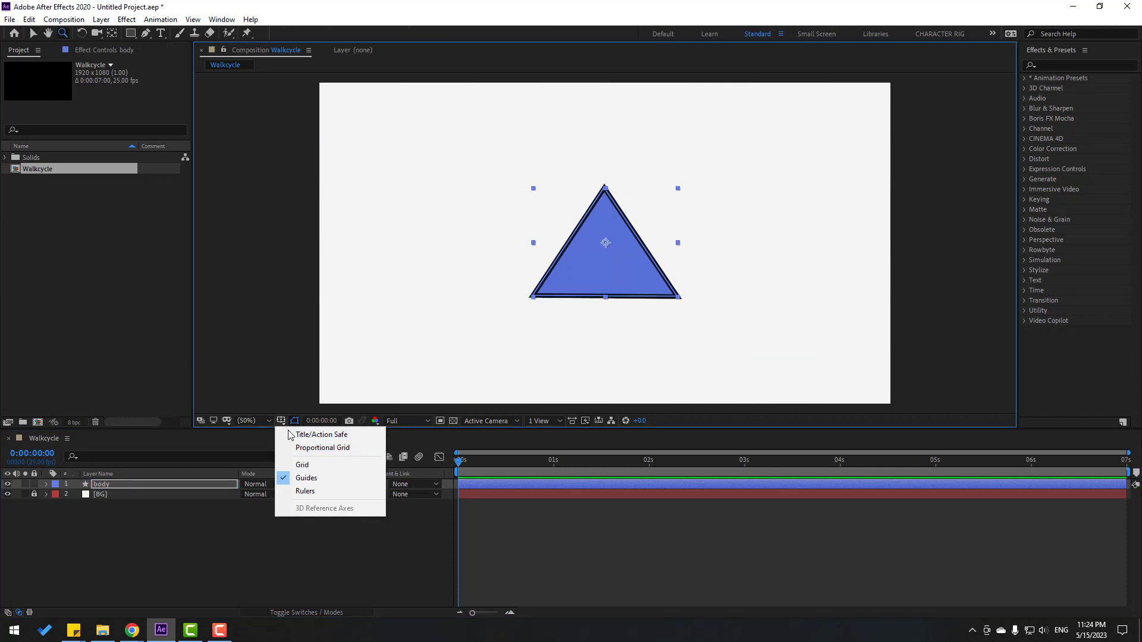
pyautogui.click(341, 437)
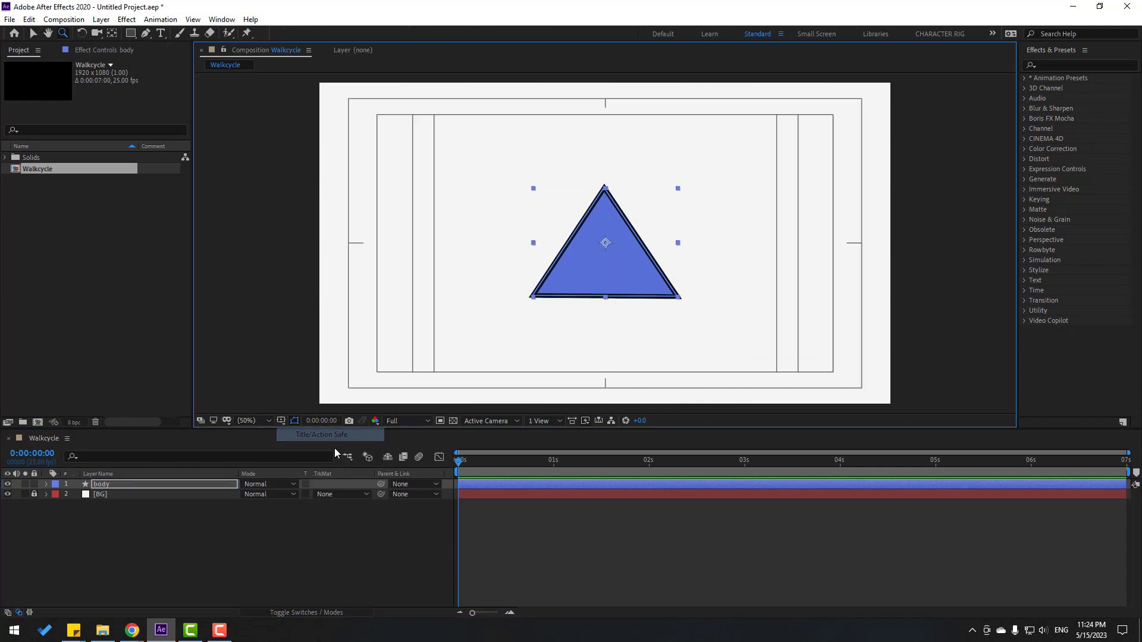
pyautogui.click(254, 507)
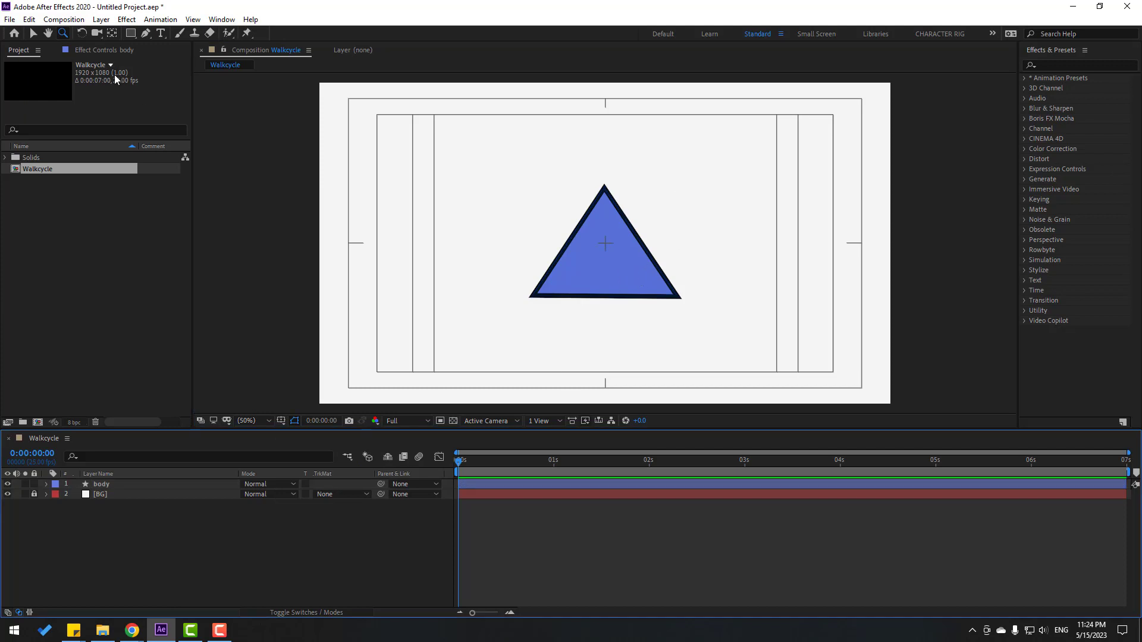
# Move the triangle slightly up and nudge its lower-right vertex inward with the Pen tool
pyautogui.click(32, 34)
pyautogui.moveTo(616, 275); pyautogui.dragTo(614, 271)
pyautogui.click(145, 34)
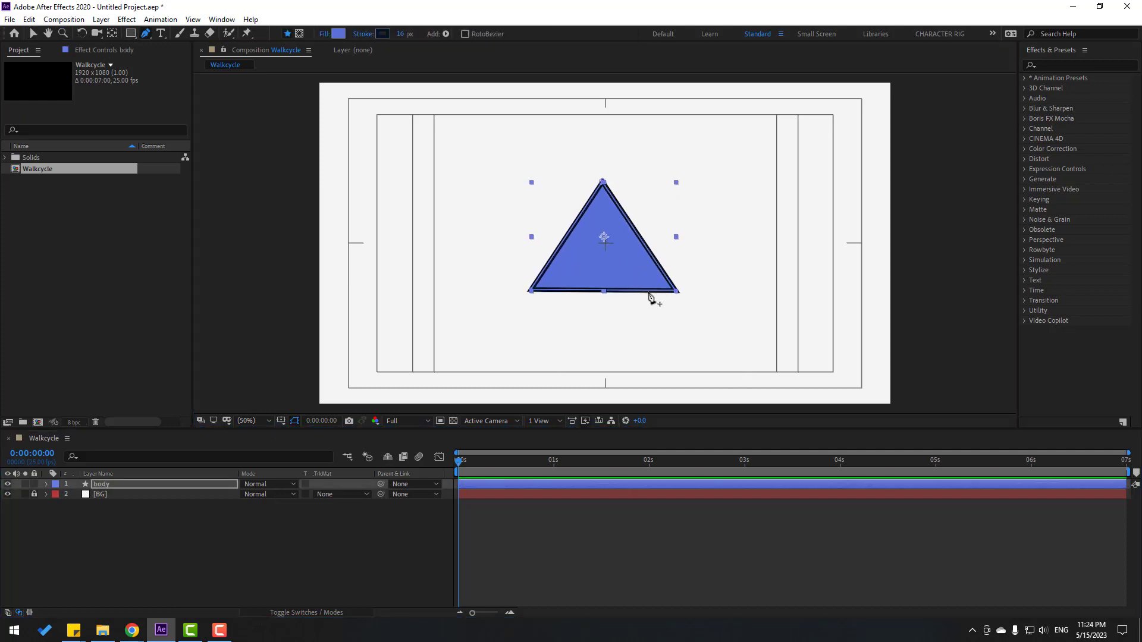
pyautogui.moveTo(677, 293); pyautogui.dragTo(672, 290)
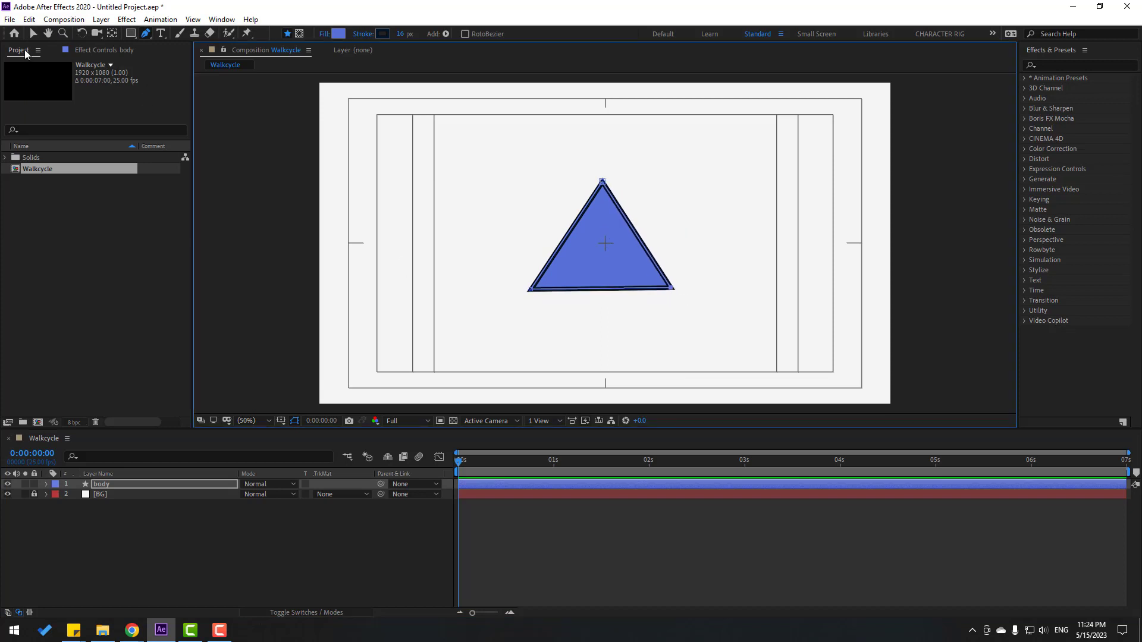
pyautogui.click(33, 34)
pyautogui.click(107, 536)
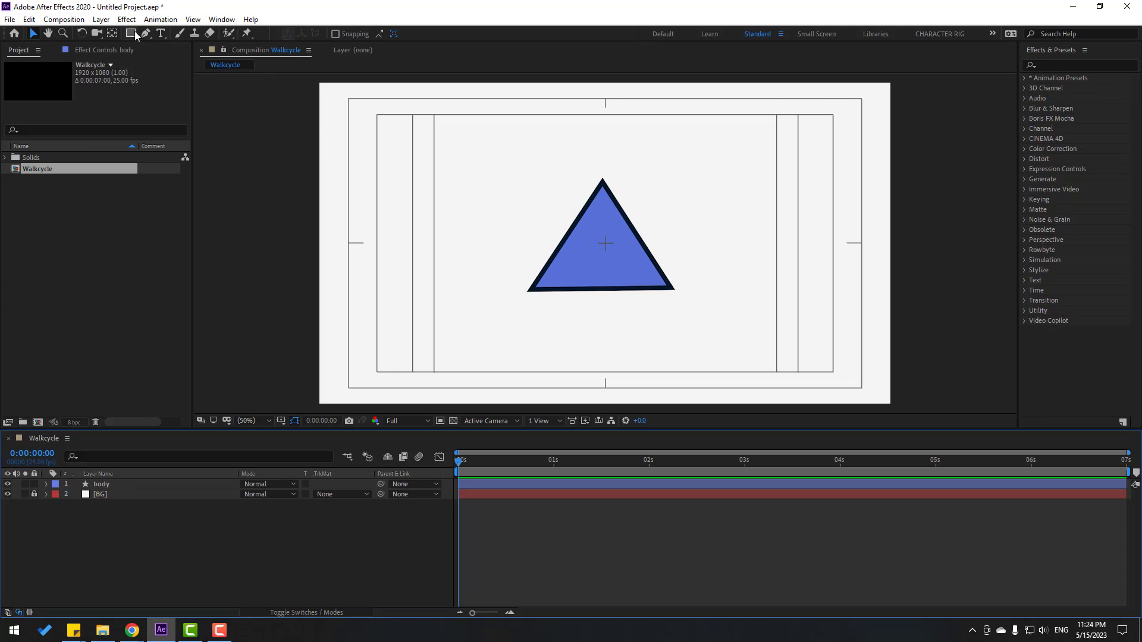
# Draw a small rounded rectangle centered below the triangle as a new shape layer for the foot
pyautogui.click(132, 34)
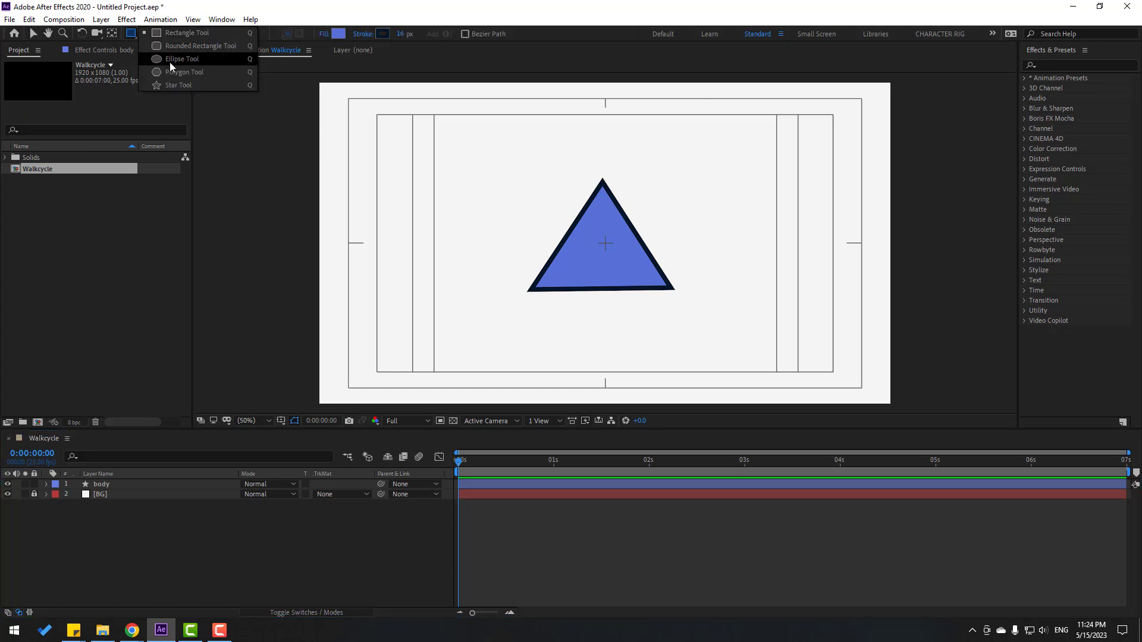
pyautogui.click(203, 48)
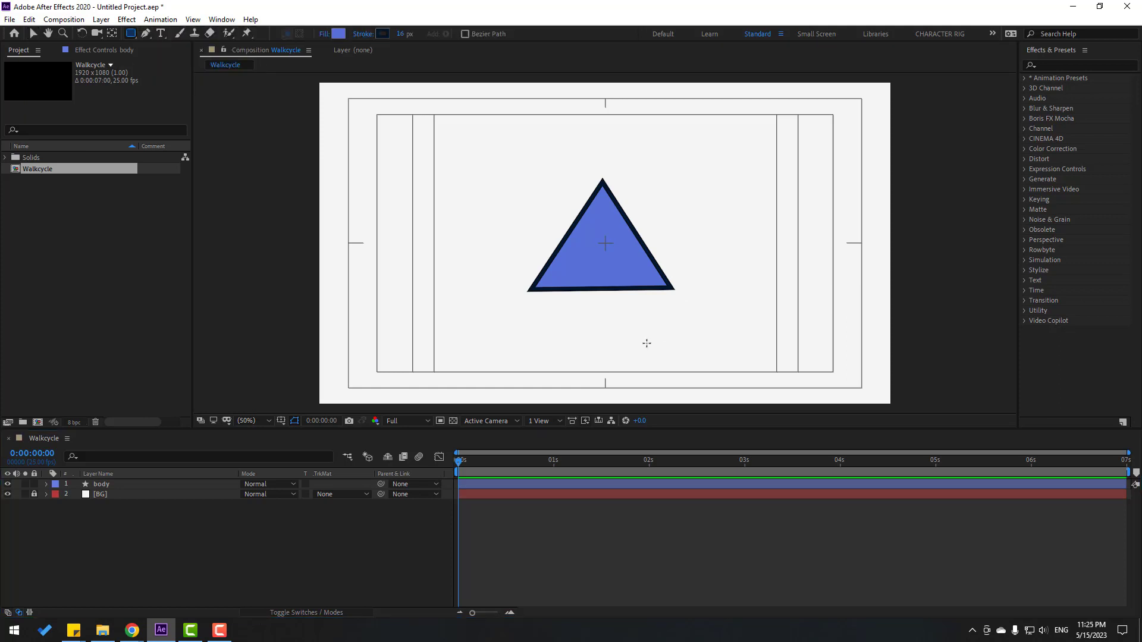
pyautogui.scroll(-1, 594, 315)
pyautogui.moveTo(572, 286); pyautogui.dragTo(608, 310)
pyautogui.click(33, 33)
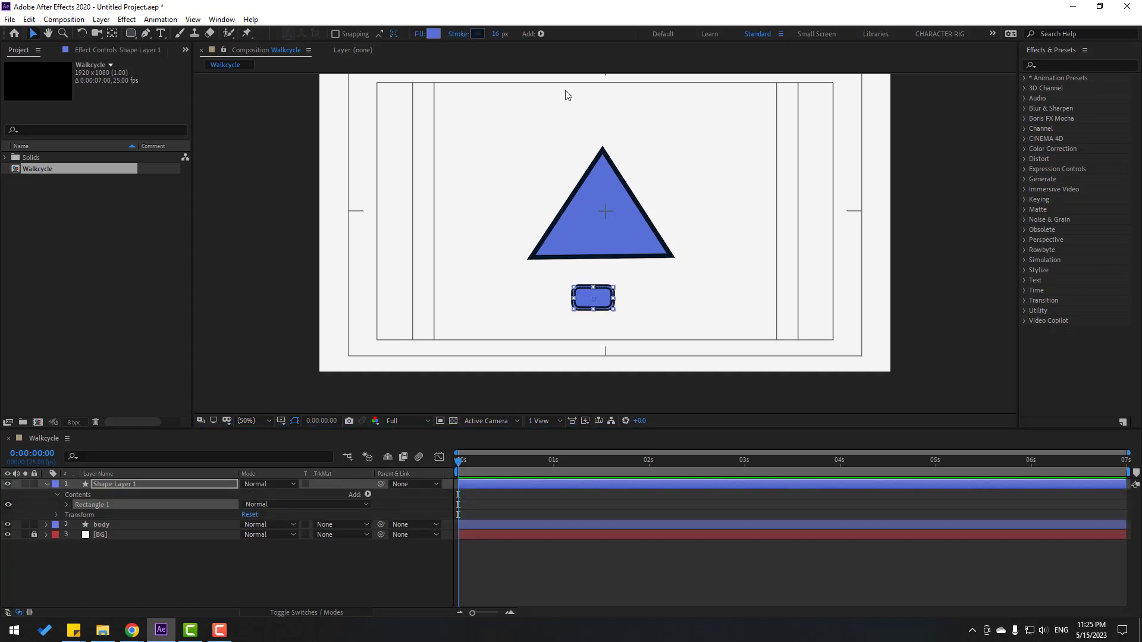
# Change the rounded rectangle's fill color to green 7AC96D
pyautogui.click(435, 33)
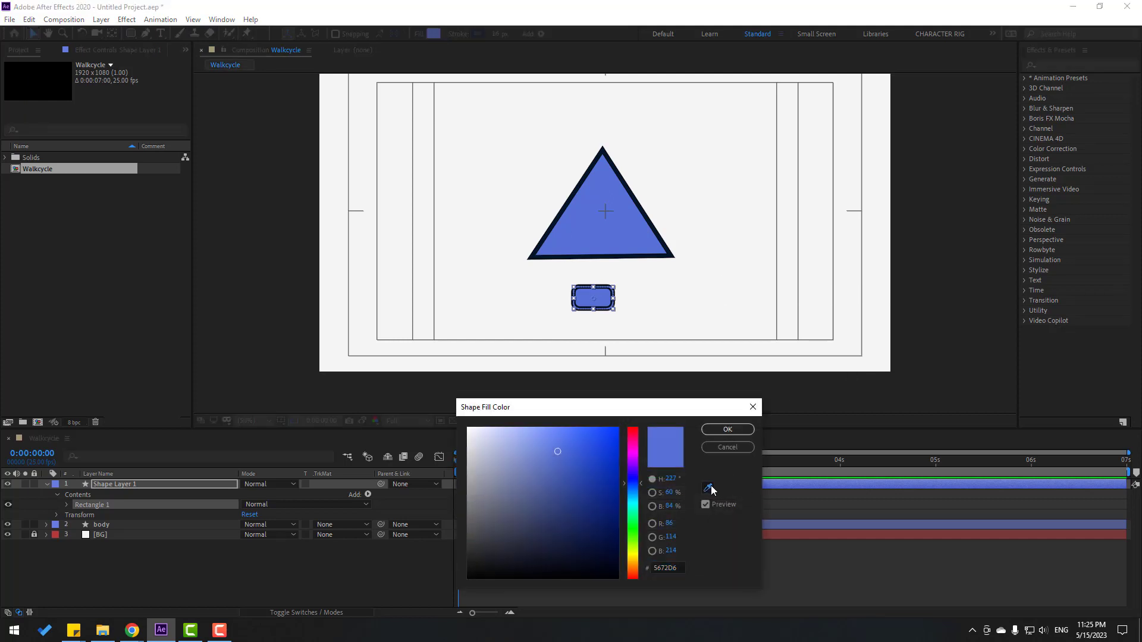
pyautogui.click(708, 488)
pyautogui.moveTo(520, 473); pyautogui.dragTo(535, 458)
pyautogui.click(728, 429)
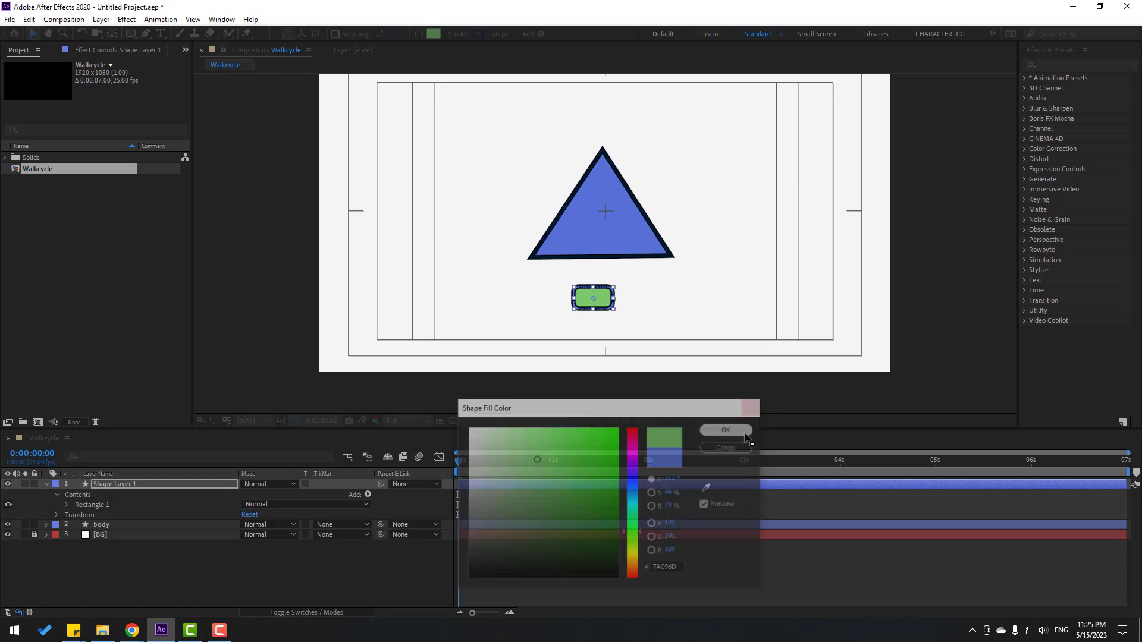
# Rename the rounded rectangle's layer as foot_left and move the foot down onto the lower safe-area margin
pyautogui.click(47, 485)
pyautogui.press('Return')
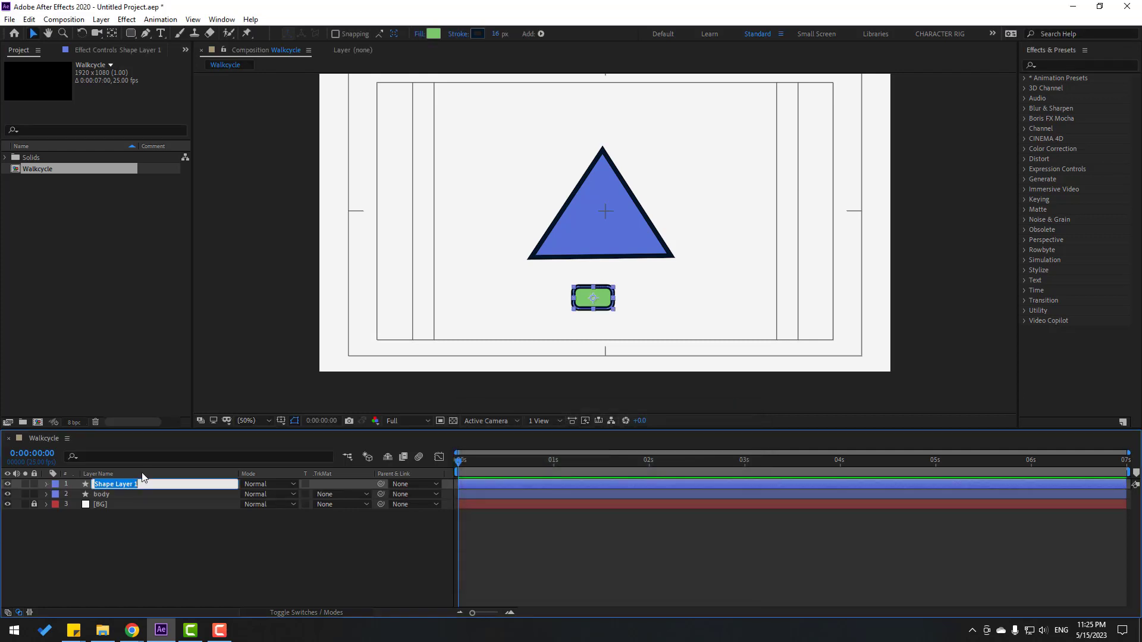
pyautogui.write('foot_left')
pyautogui.press('Return')
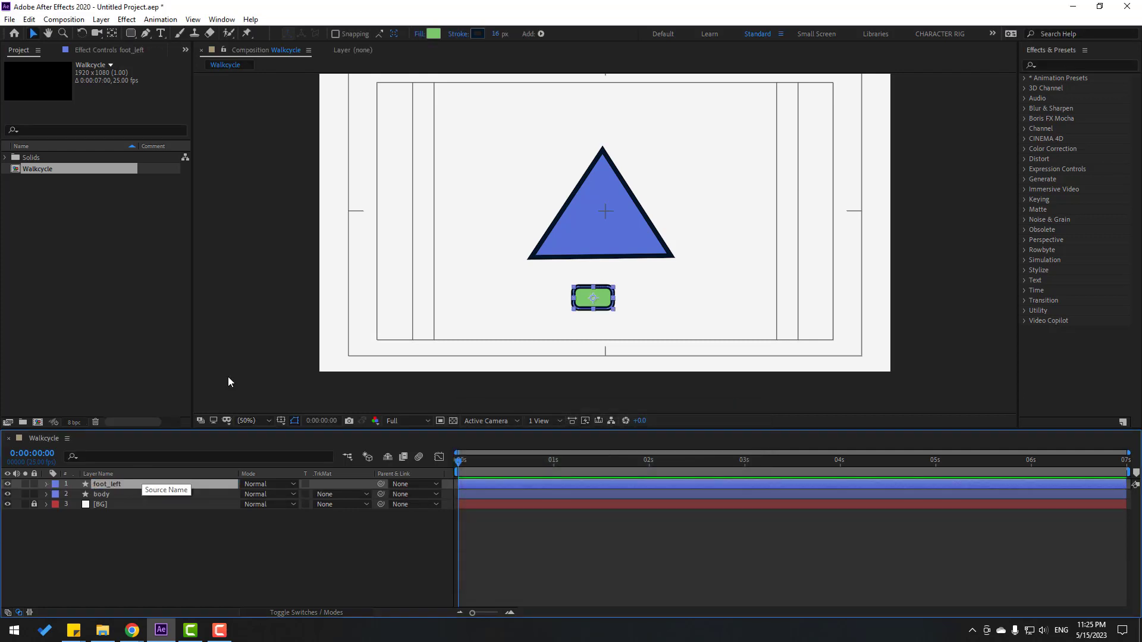
pyautogui.moveTo(608, 301); pyautogui.dragTo(617, 345)
# Duplicate the foot_left layer and rename the copy as foot_right
pyautogui.hotkey('ctrl', 'd')
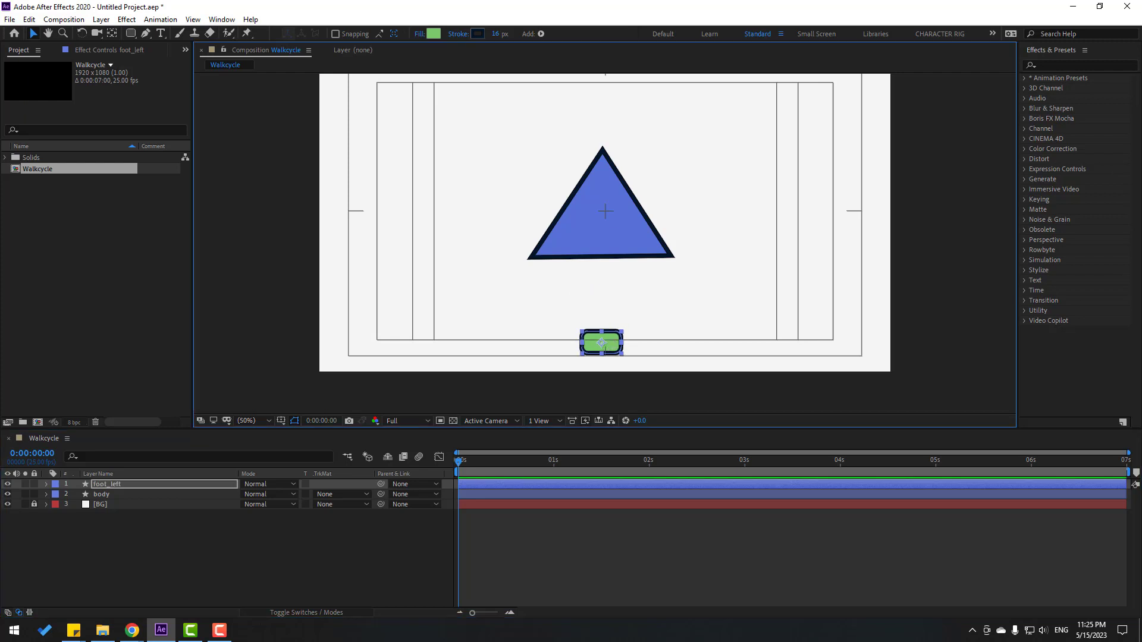
pyautogui.click(105, 486)
pyautogui.hotkey('ctrl', 'd')
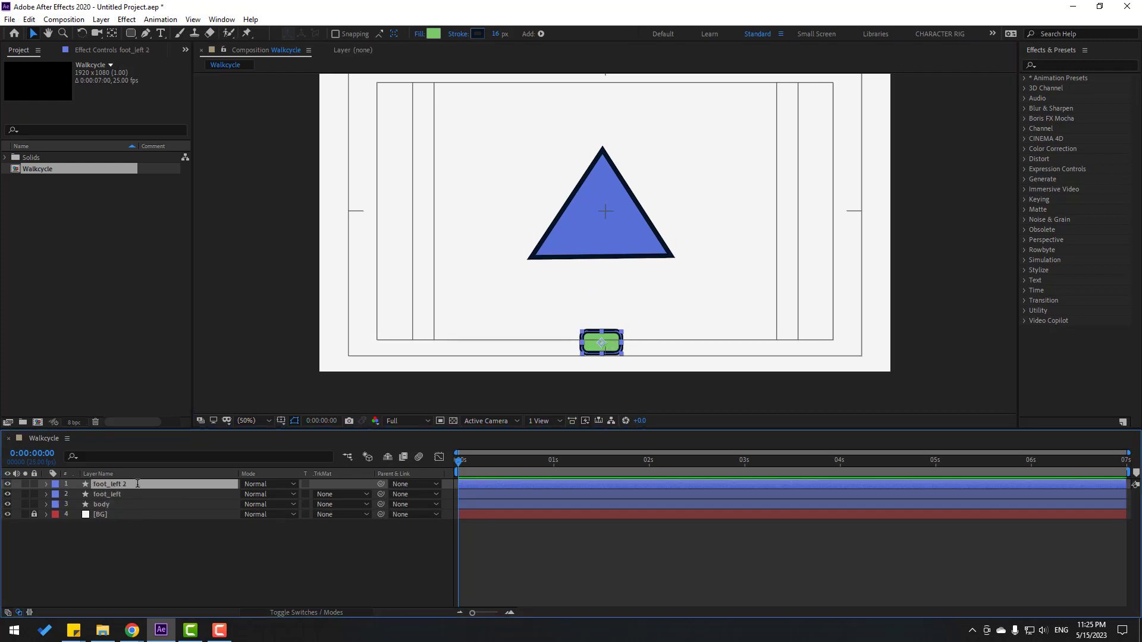
pyautogui.press('Return')
pyautogui.moveTo(113, 484); pyautogui.dragTo(210, 483)
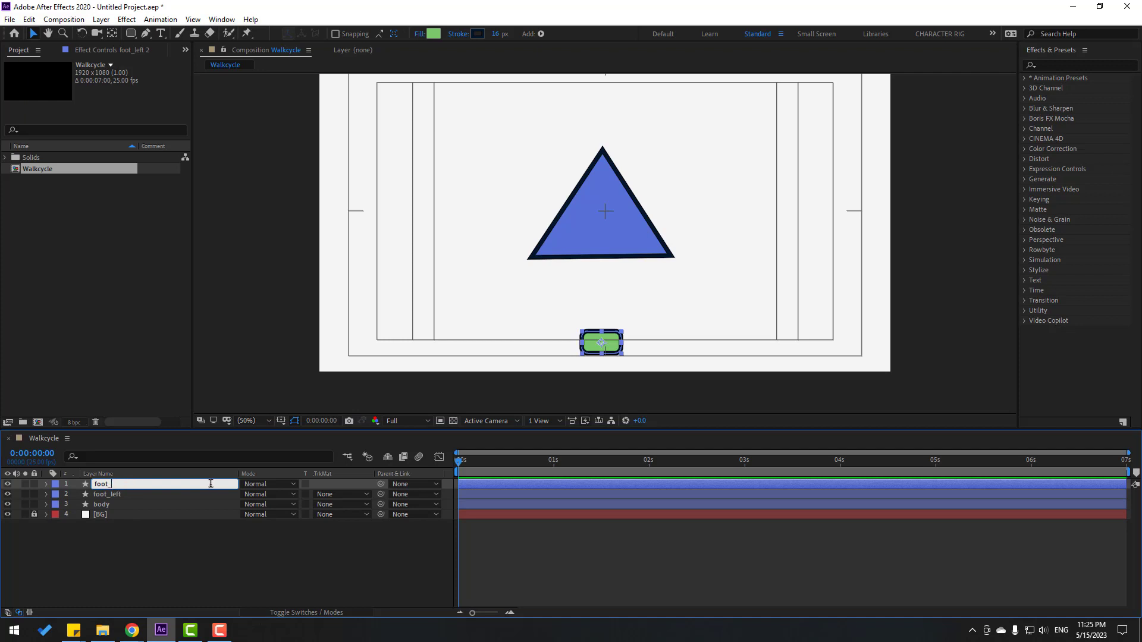
pyautogui.press('Return')
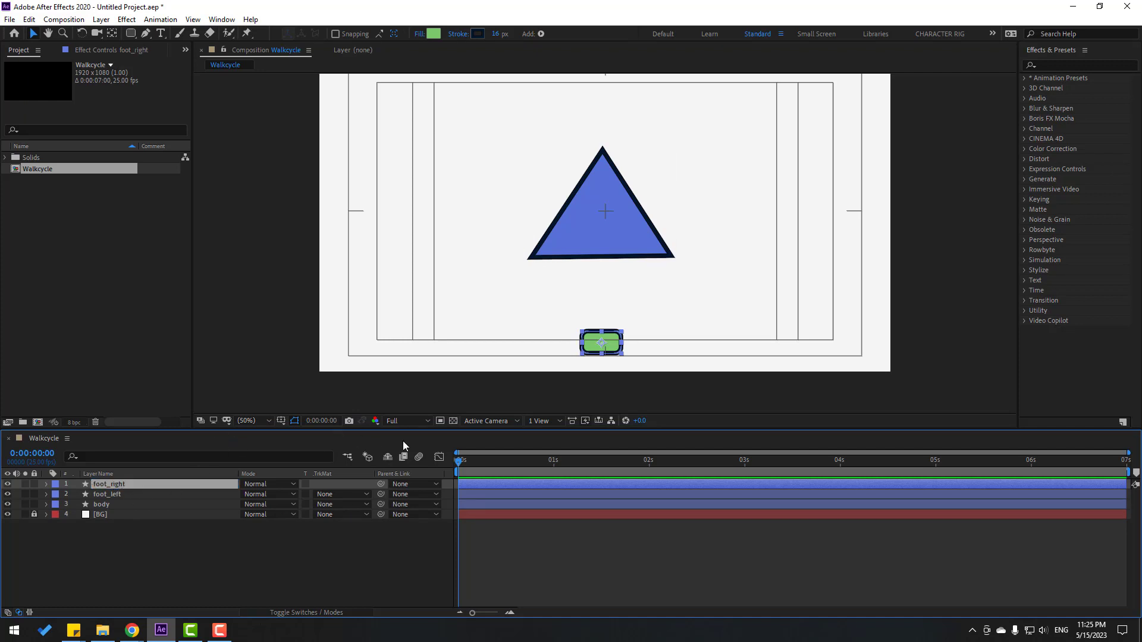
# Change the foot_right shape's fill color to yellow E8CB3F and deselect the layer
pyautogui.click(431, 34)
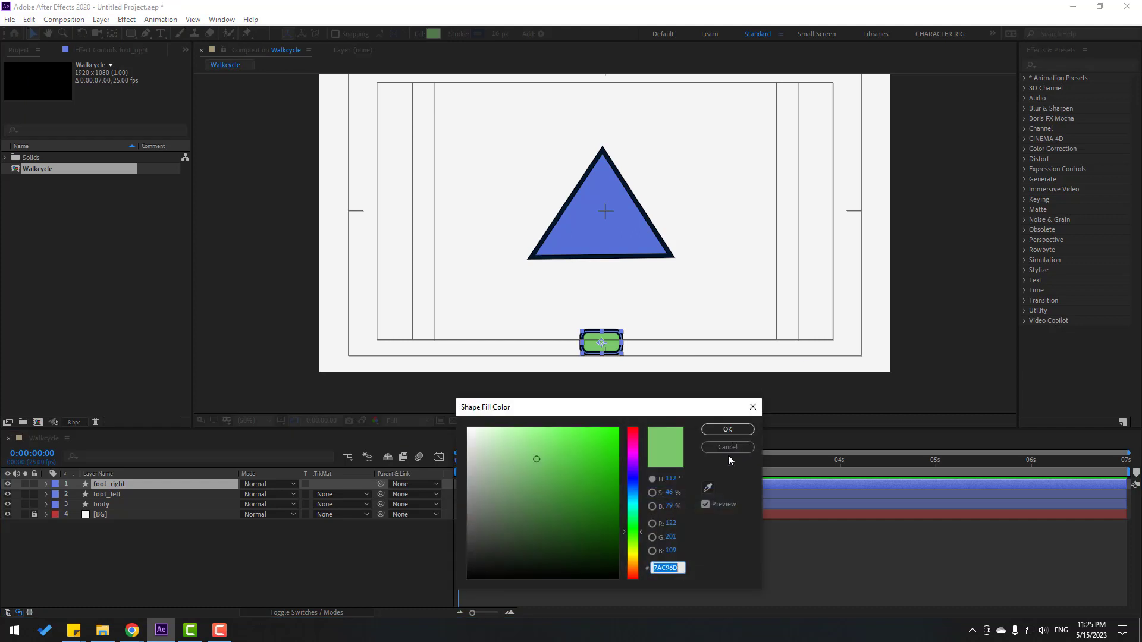
pyautogui.click(710, 486)
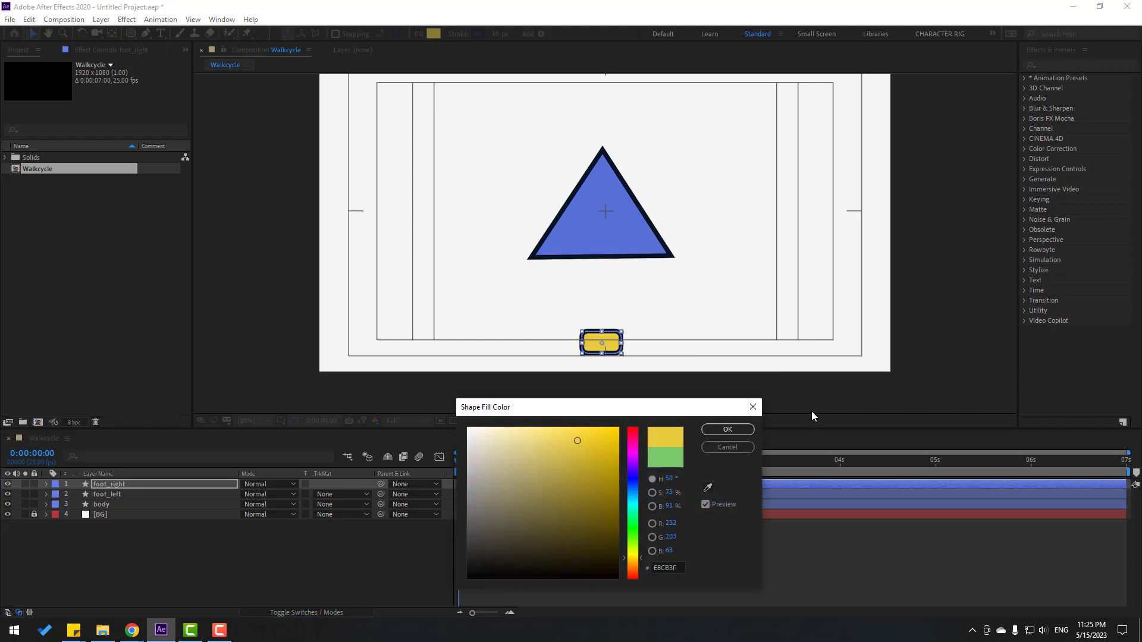
pyautogui.click(716, 434)
pyautogui.click(166, 550)
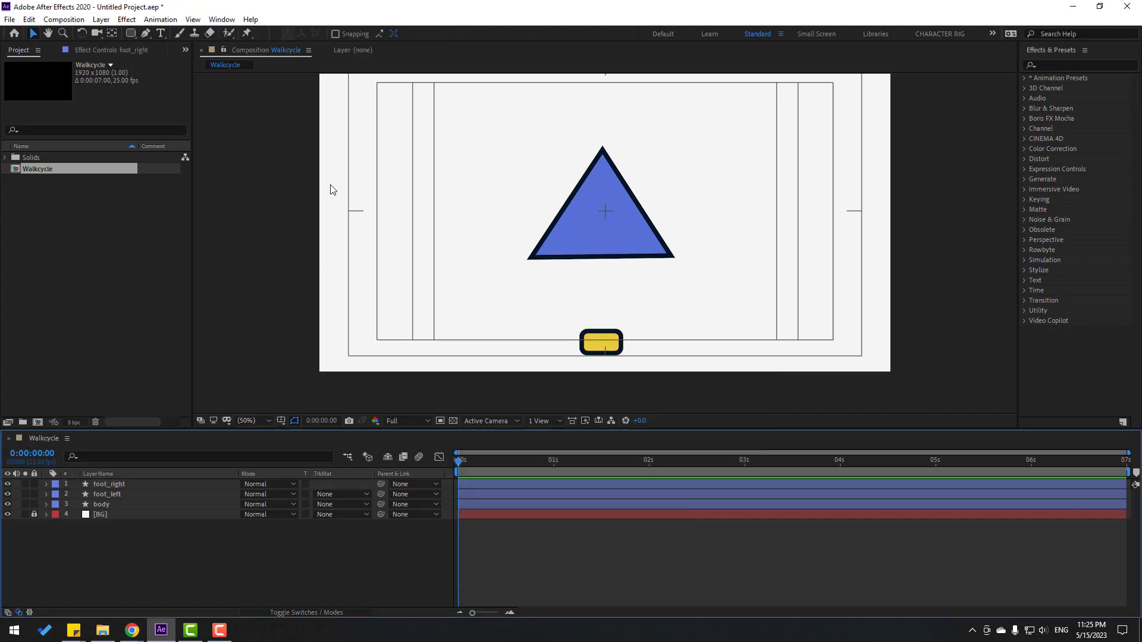
# Draw a circle for the head just above the triangle's tip with the Ellipse tool
pyautogui.click(130, 34)
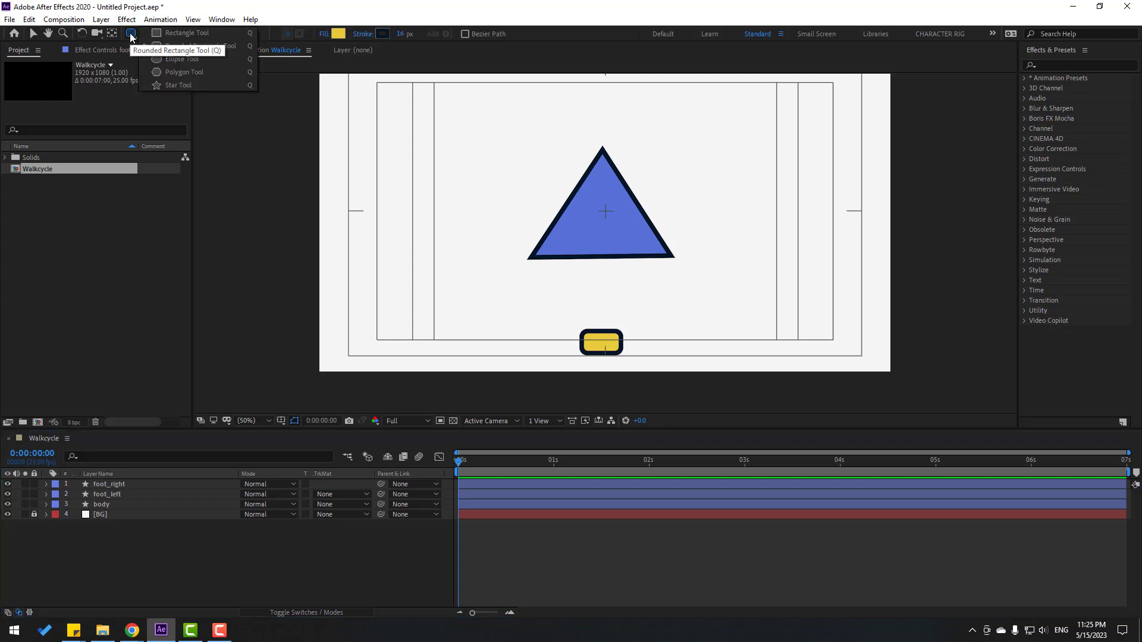
pyautogui.click(188, 59)
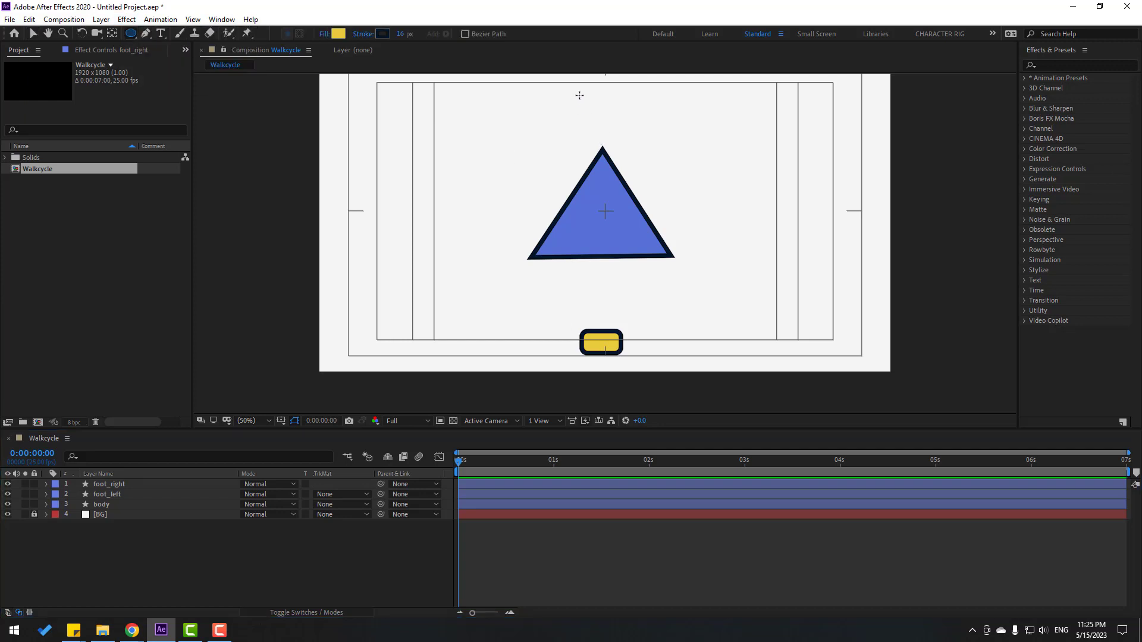
pyautogui.moveTo(580, 95); pyautogui.dragTo(627, 142)
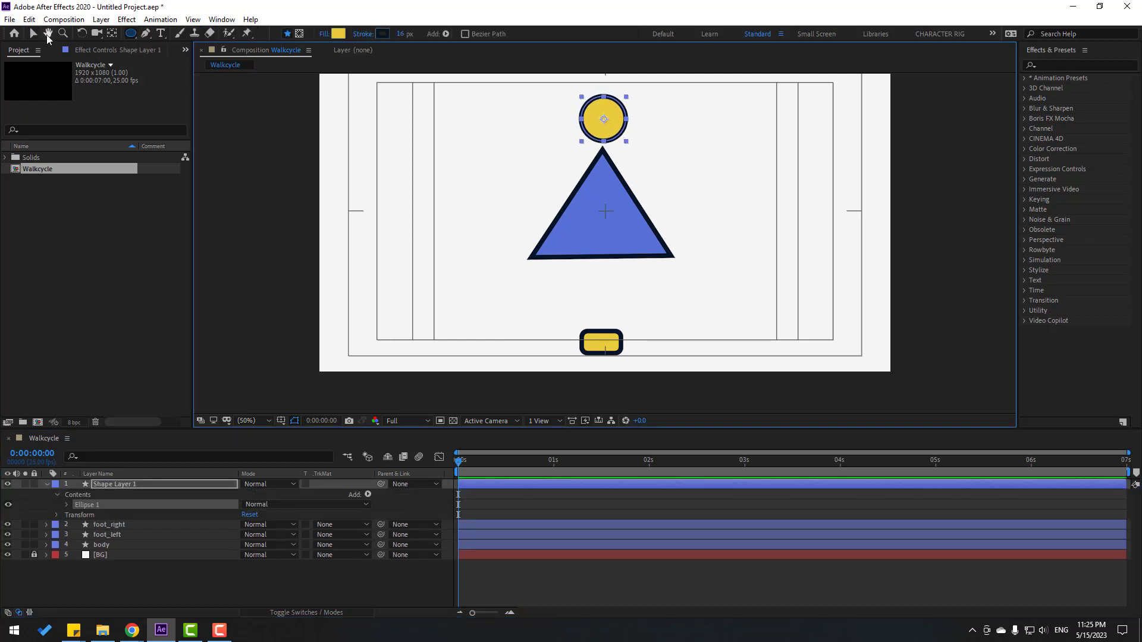
pyautogui.click(32, 33)
# Change the circle's fill color from the color picker to a bright pink
pyautogui.click(439, 33)
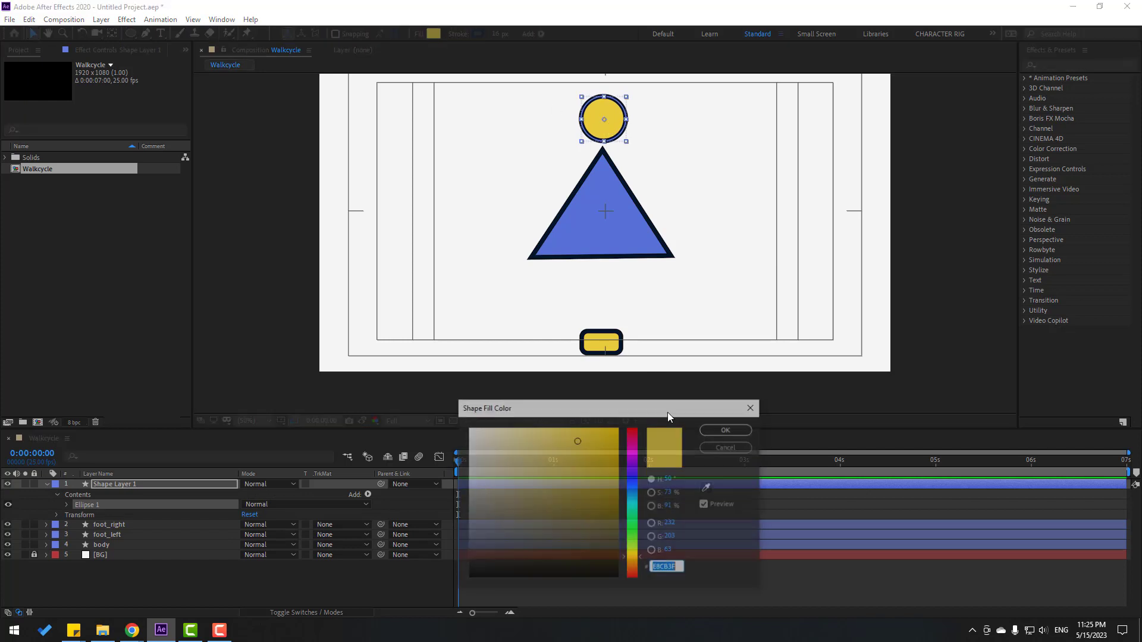
pyautogui.click(632, 436)
pyautogui.click(585, 447)
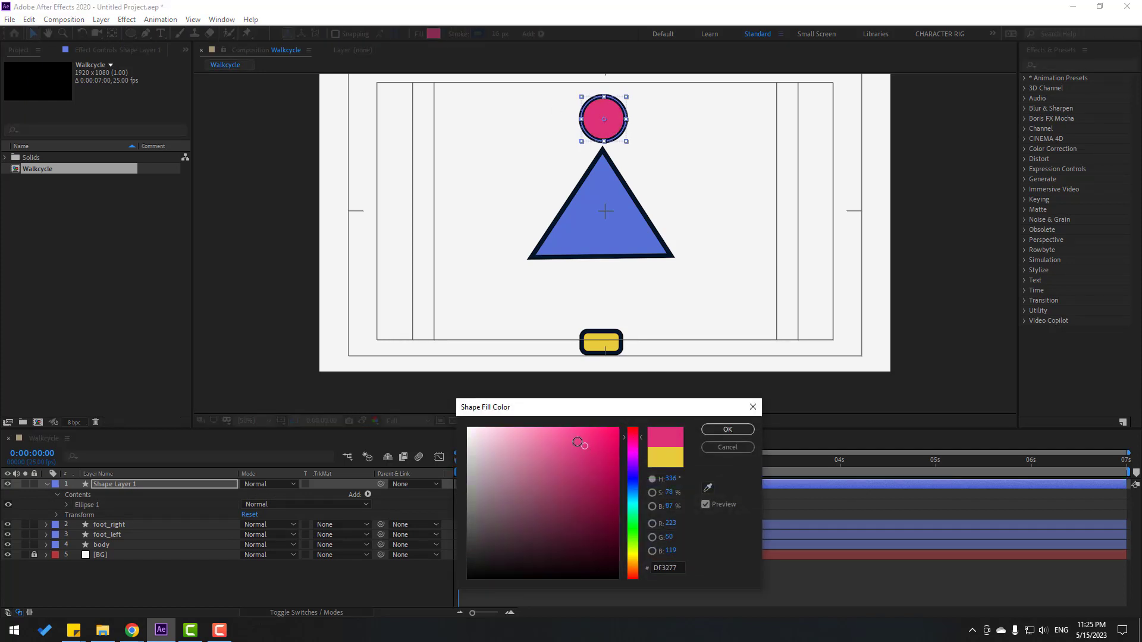
pyautogui.click(580, 440)
pyautogui.click(736, 437)
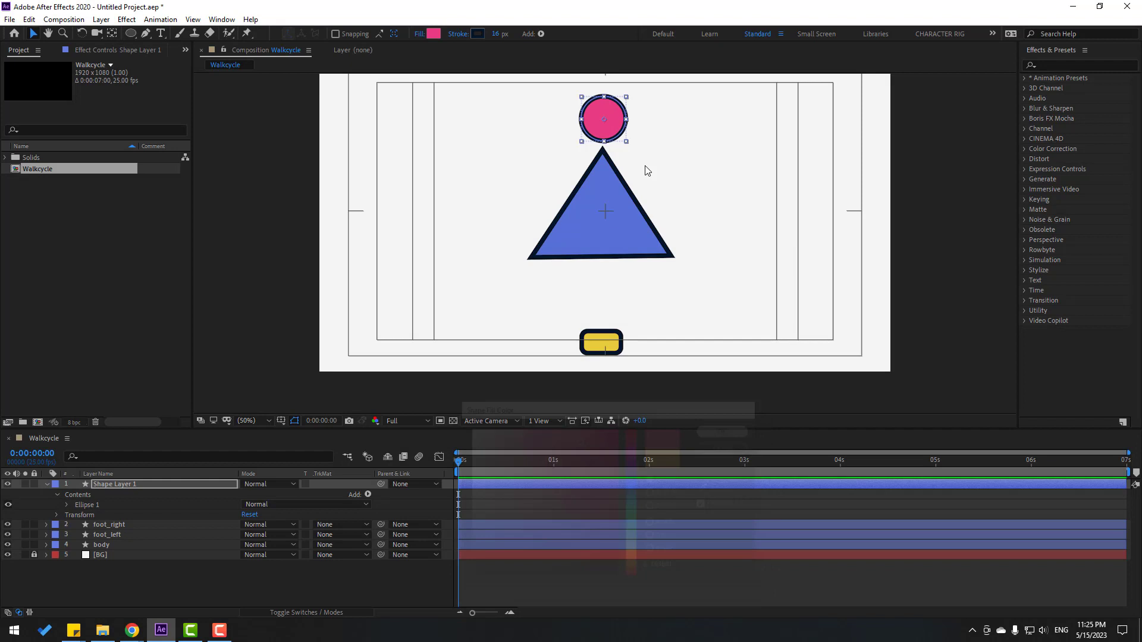
# Move the body triangle down toward the foot and shift the pink circle slightly down and left above its tip
pyautogui.click(609, 210)
pyautogui.moveTo(614, 196); pyautogui.dragTo(613, 215)
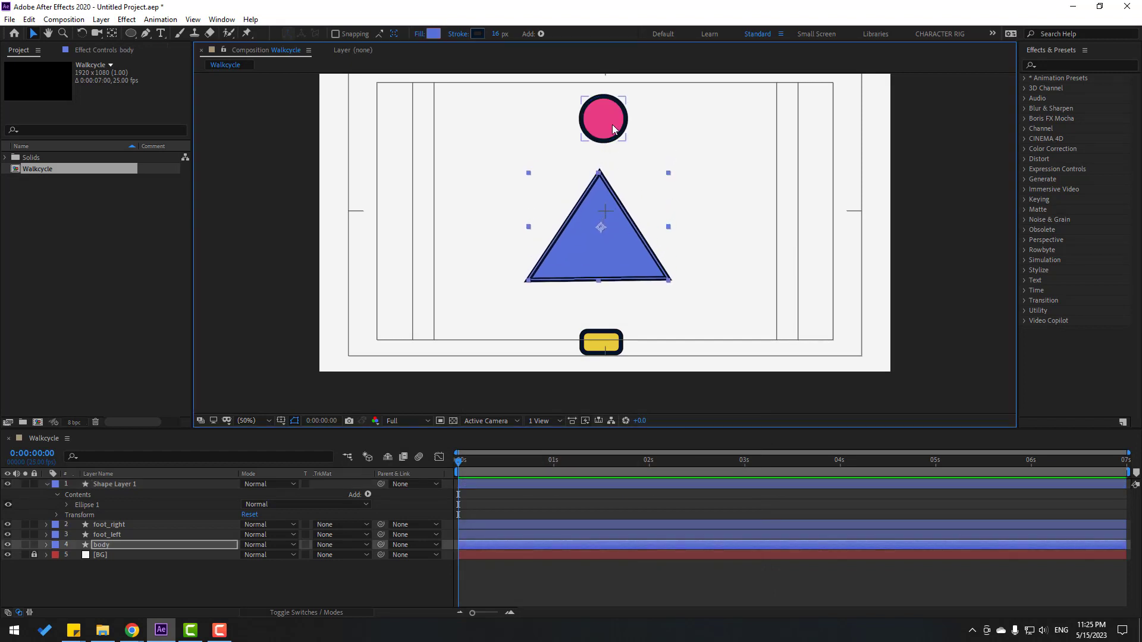
pyautogui.moveTo(615, 143); pyautogui.dragTo(614, 223)
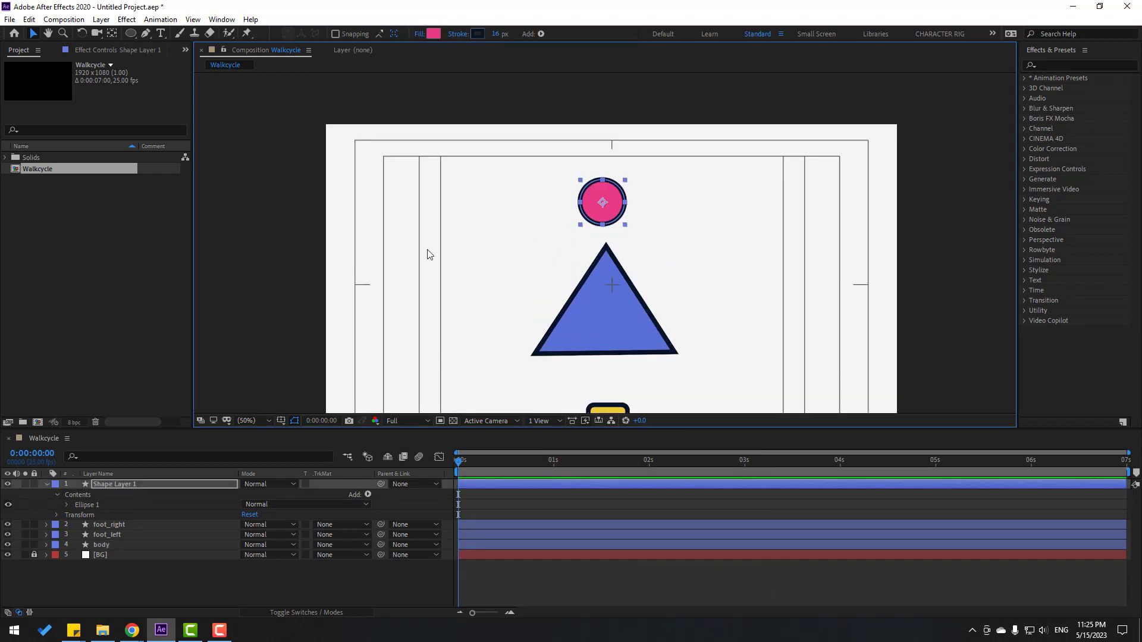
# Move the anchor points of the head circle and the body triangle to the bottom centre of each shape
pyautogui.scroll(1, 609, 188)
pyautogui.click(116, 33)
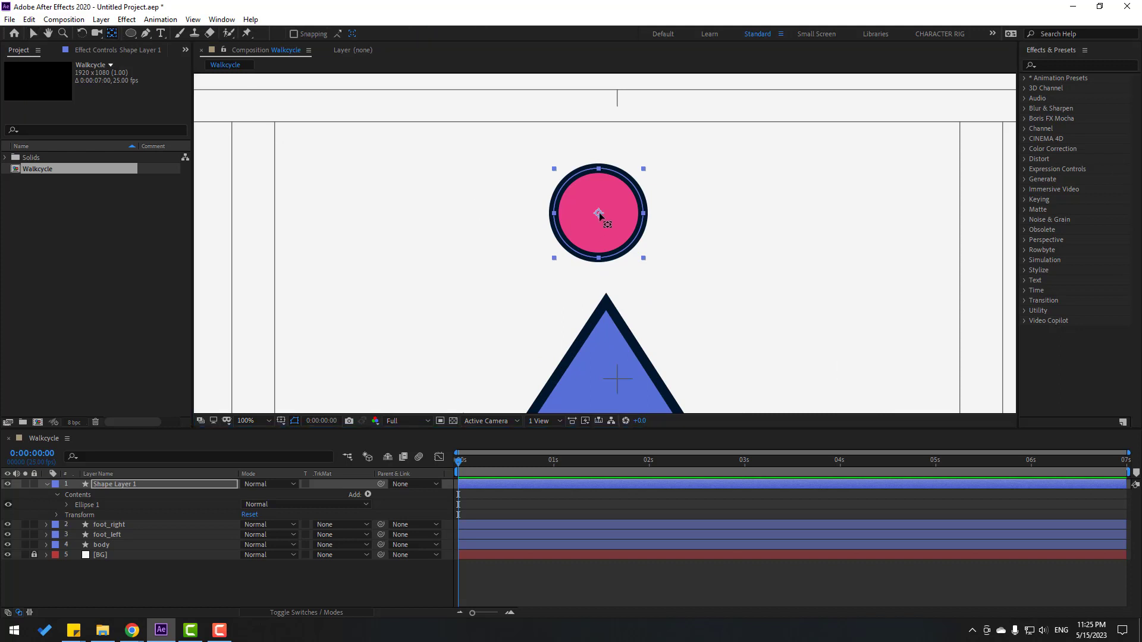
pyautogui.scroll(-4, 601, 331)
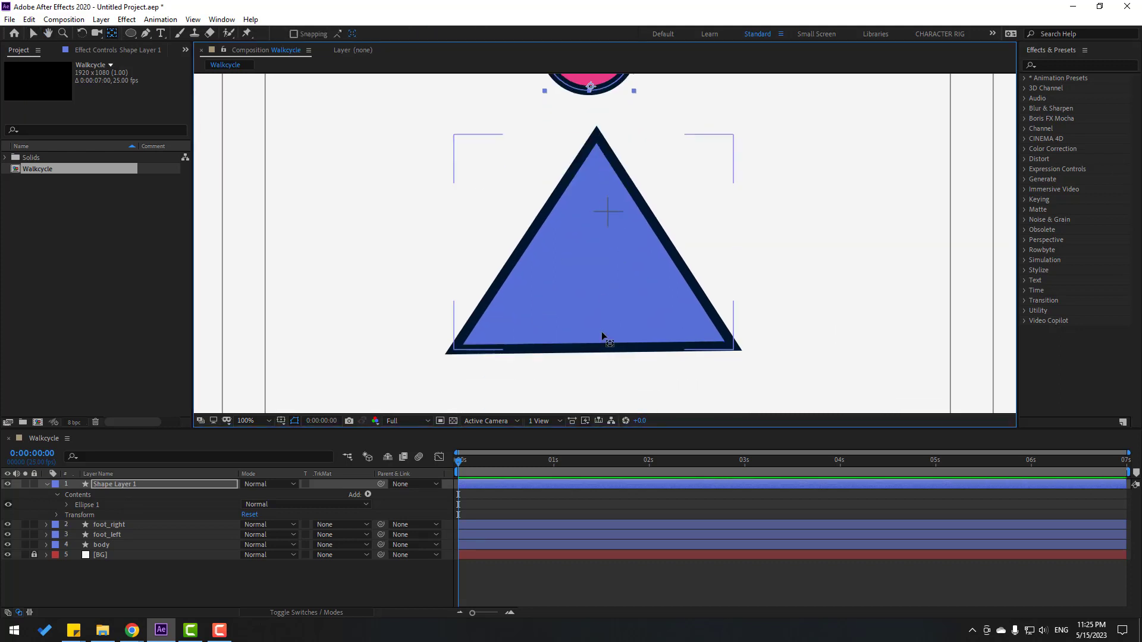
pyautogui.click(602, 240)
pyautogui.moveTo(599, 247); pyautogui.dragTo(594, 340)
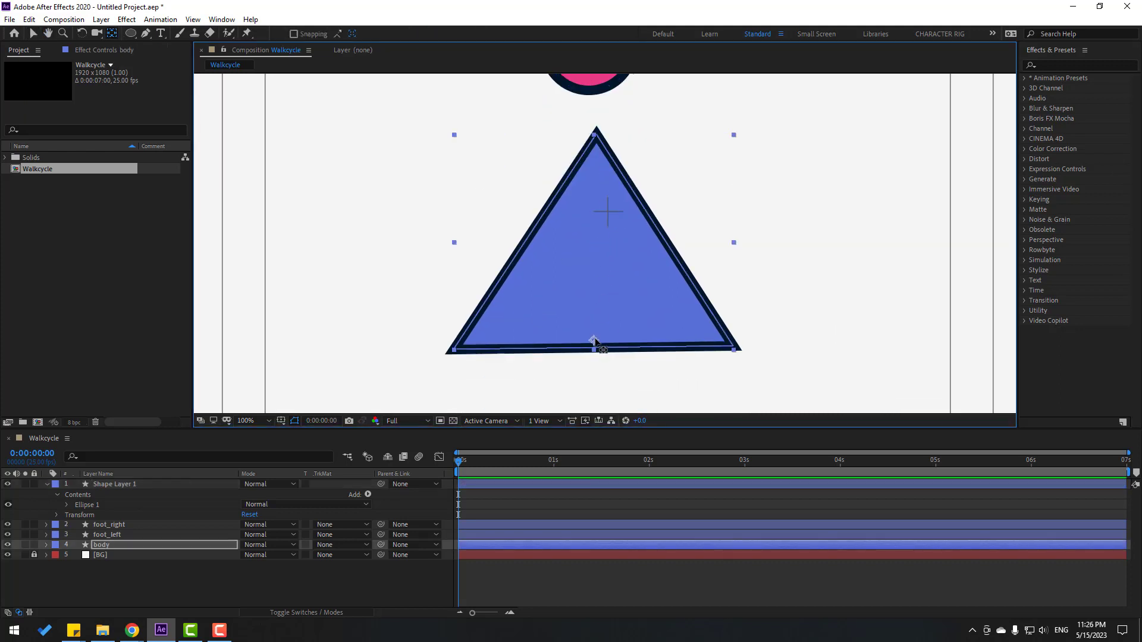
# Move the anchor points of foot_right and foot_left to the upper-left corner of each foot
pyautogui.scroll(-5, 594, 341)
pyautogui.click(610, 266)
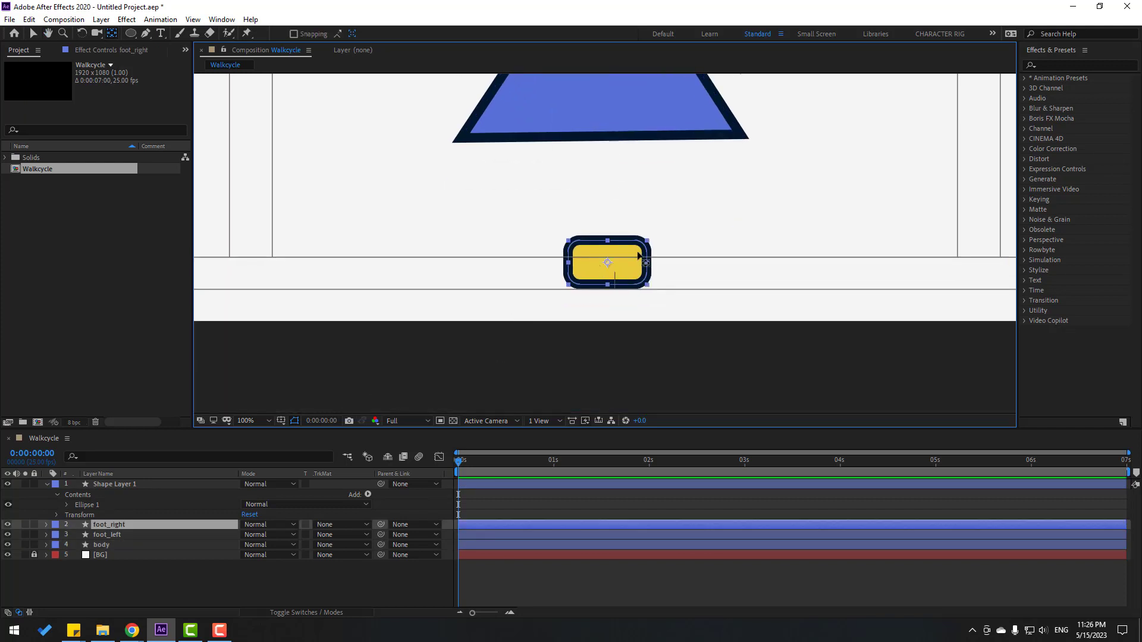
pyautogui.moveTo(608, 262); pyautogui.dragTo(581, 250)
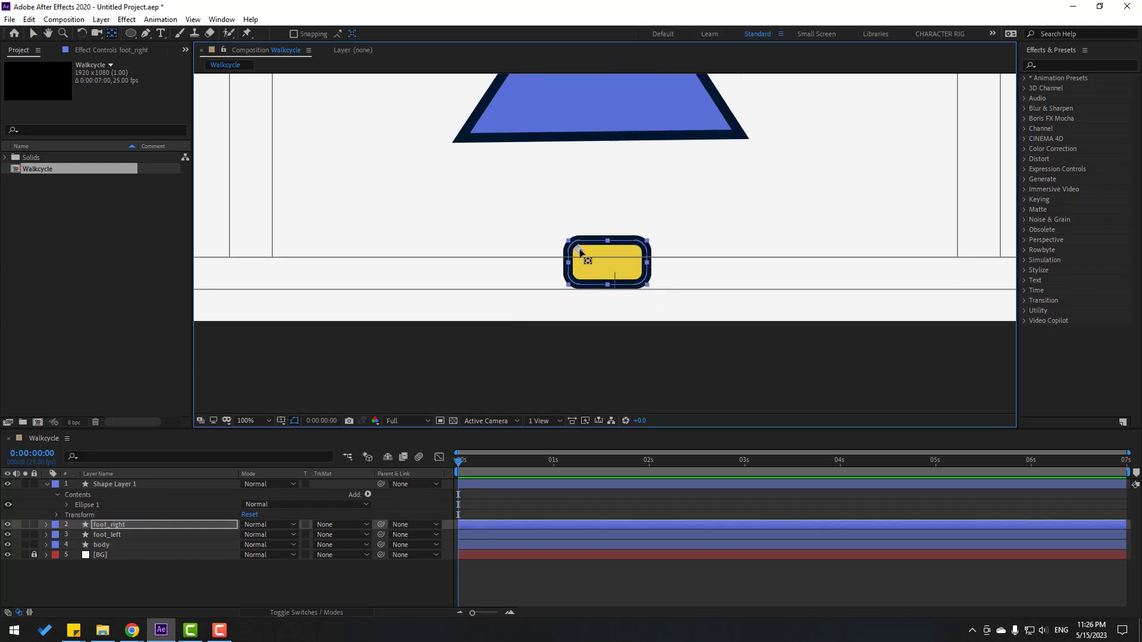
pyautogui.click(107, 536)
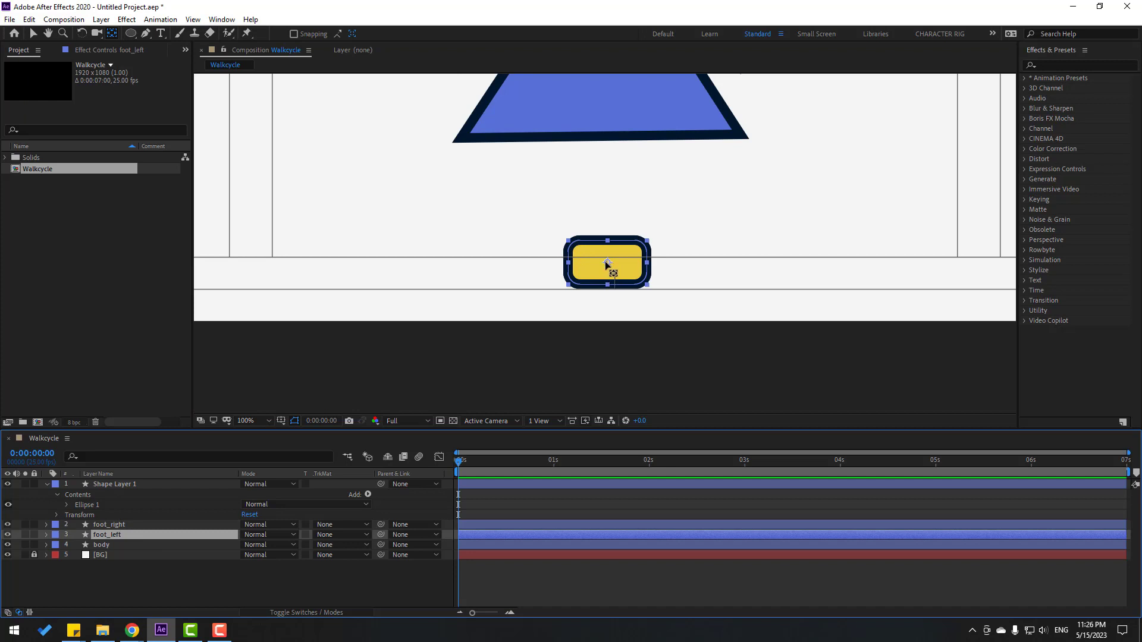
pyautogui.moveTo(608, 264); pyautogui.dragTo(577, 250)
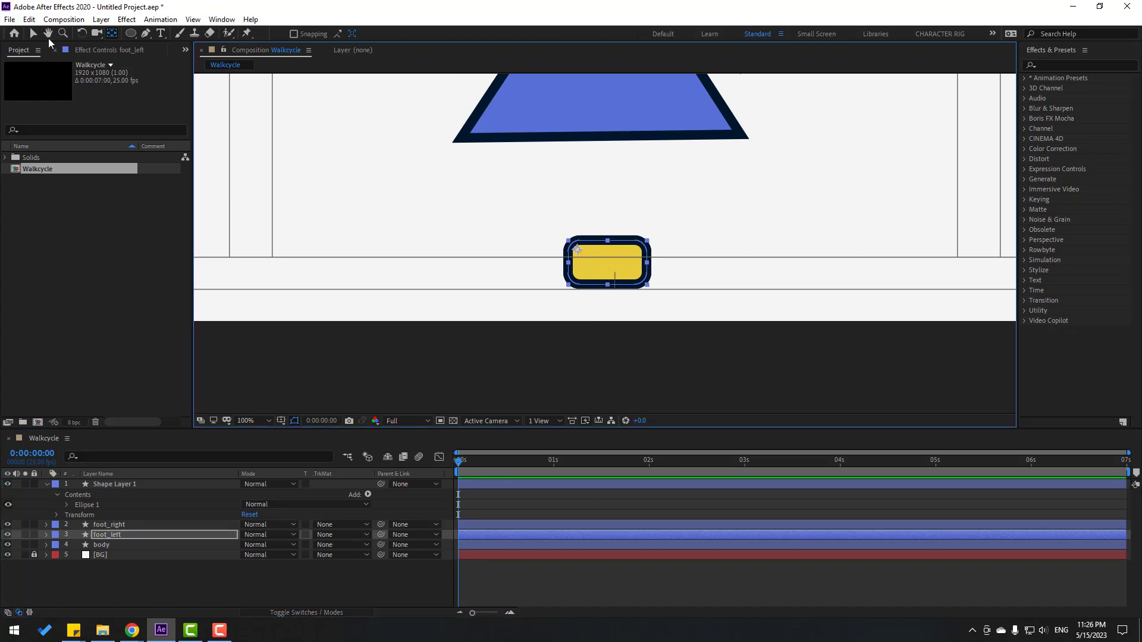
pyautogui.click(34, 34)
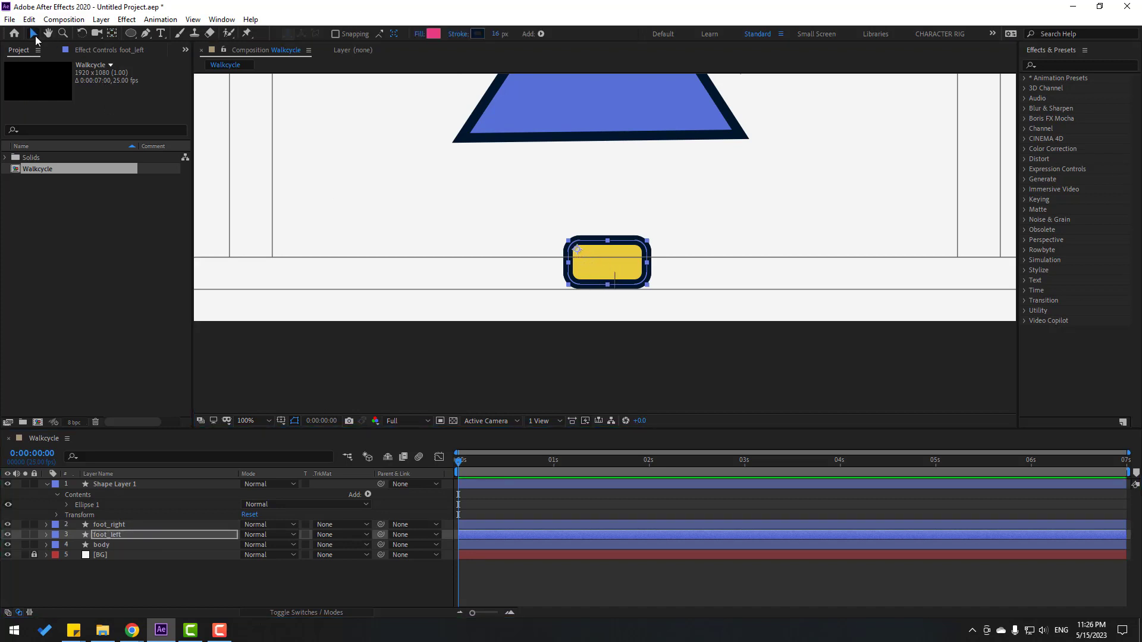
# Collapse the circle's shape layer and rename it head
pyautogui.click(47, 484)
pyautogui.click(109, 485)
pyautogui.press('Return')
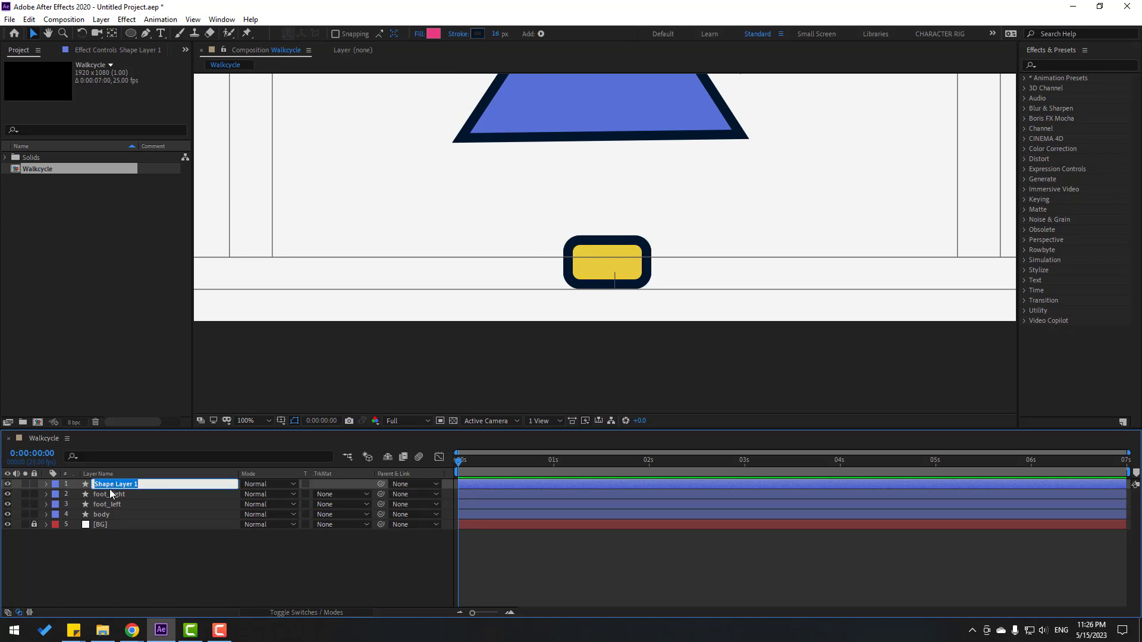
pyautogui.write('head')
pyautogui.press('Return')
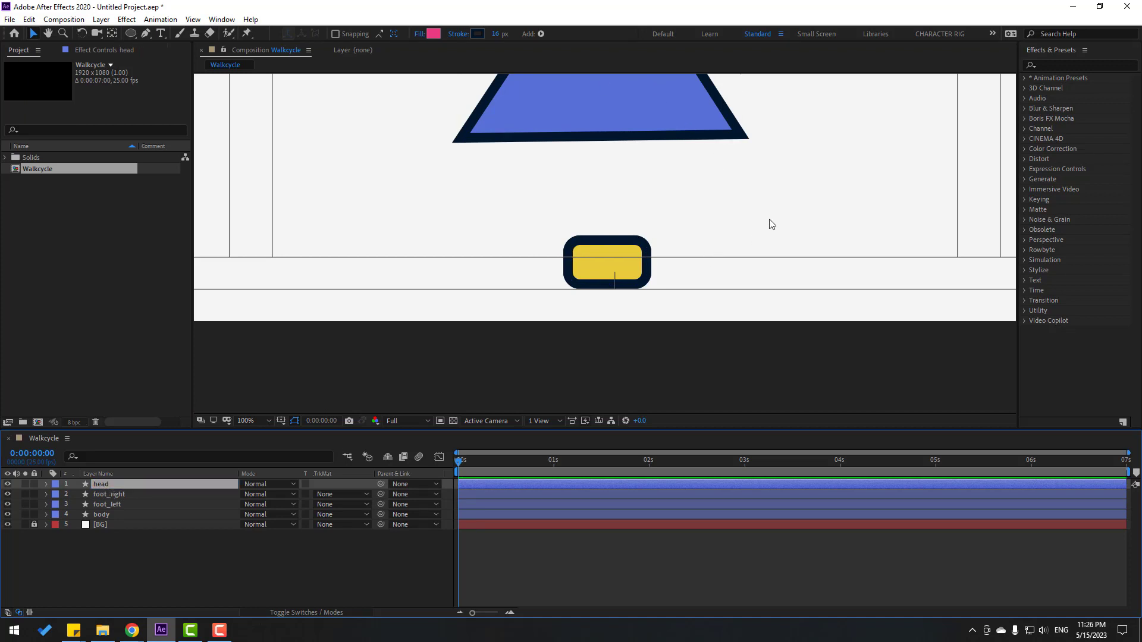
# Add Position keyframes to both foot_left and foot_right at frame 0
pyautogui.scroll(-2, 756, 214)
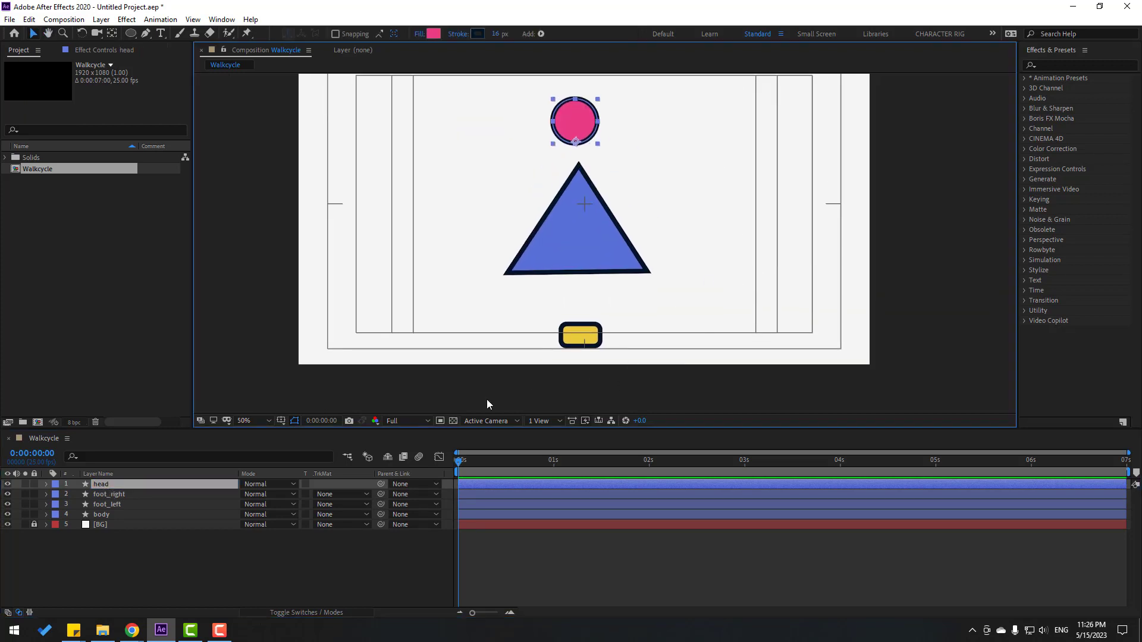
pyautogui.click(258, 420)
pyautogui.click(262, 243)
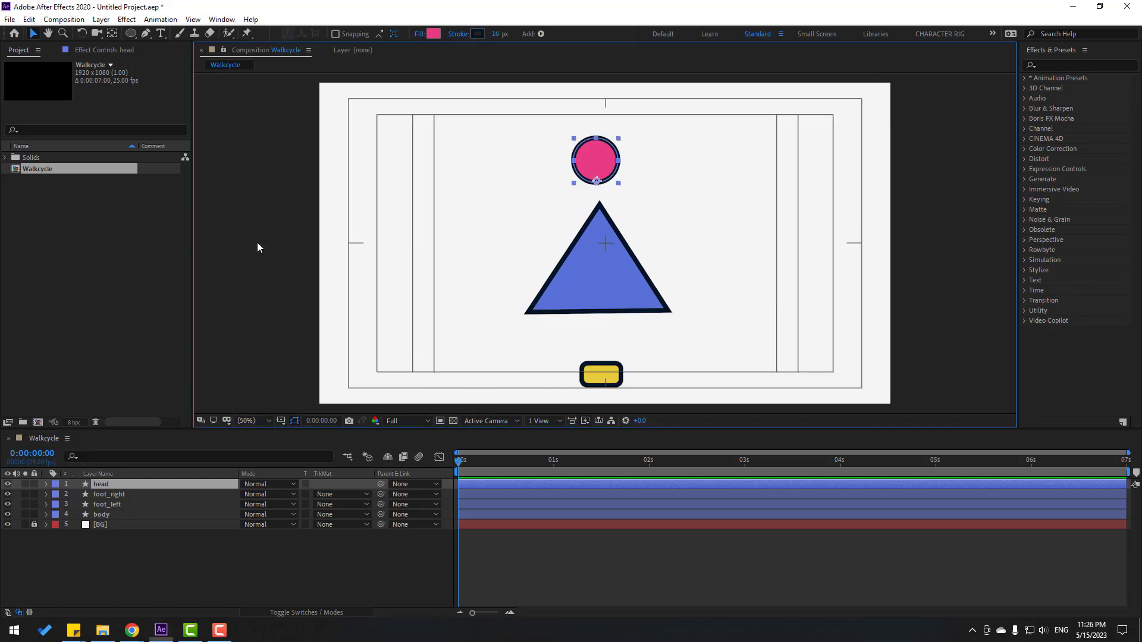
pyautogui.click(102, 505)
pyautogui.keyDown('ctrl'); pyautogui.click(138, 495); pyautogui.keyUp('ctrl')
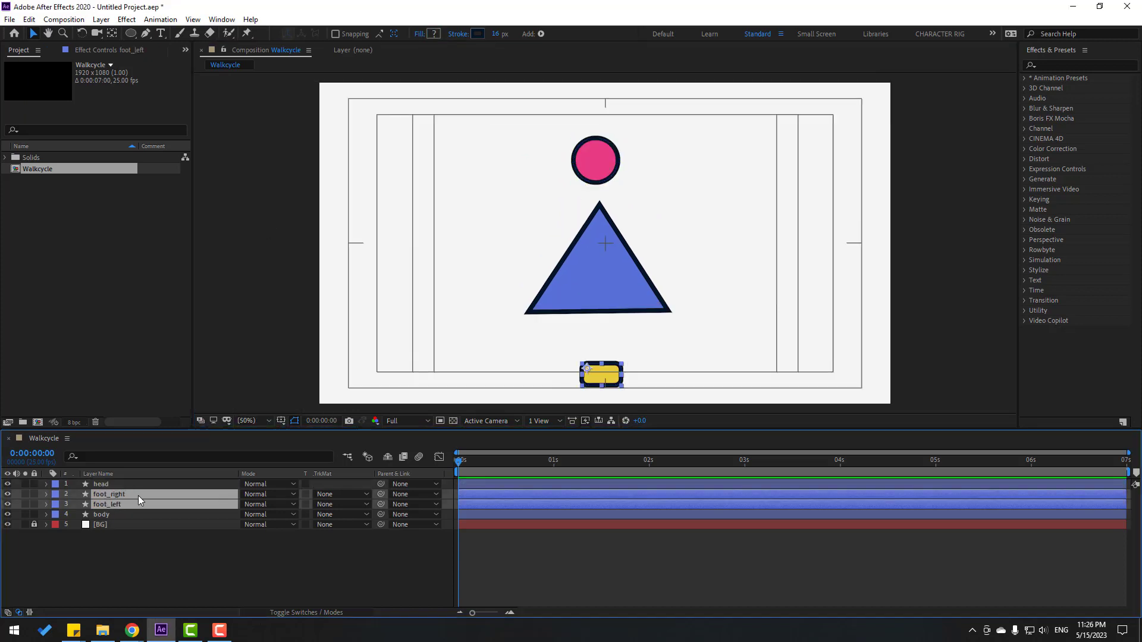
pyautogui.press('p')
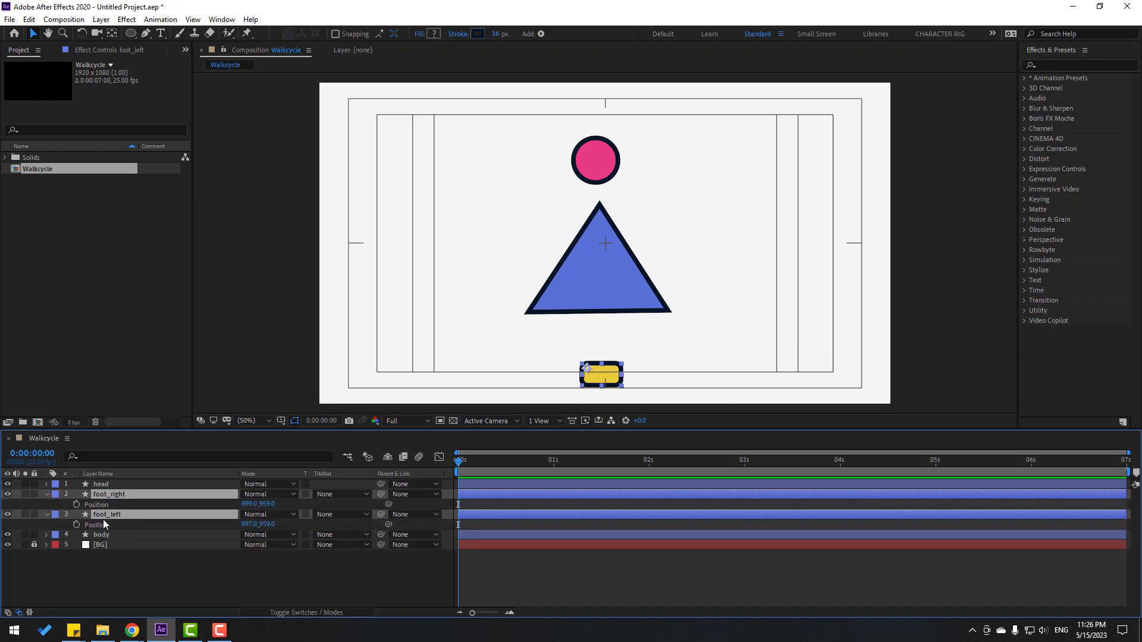
pyautogui.click(77, 505)
pyautogui.click(302, 504)
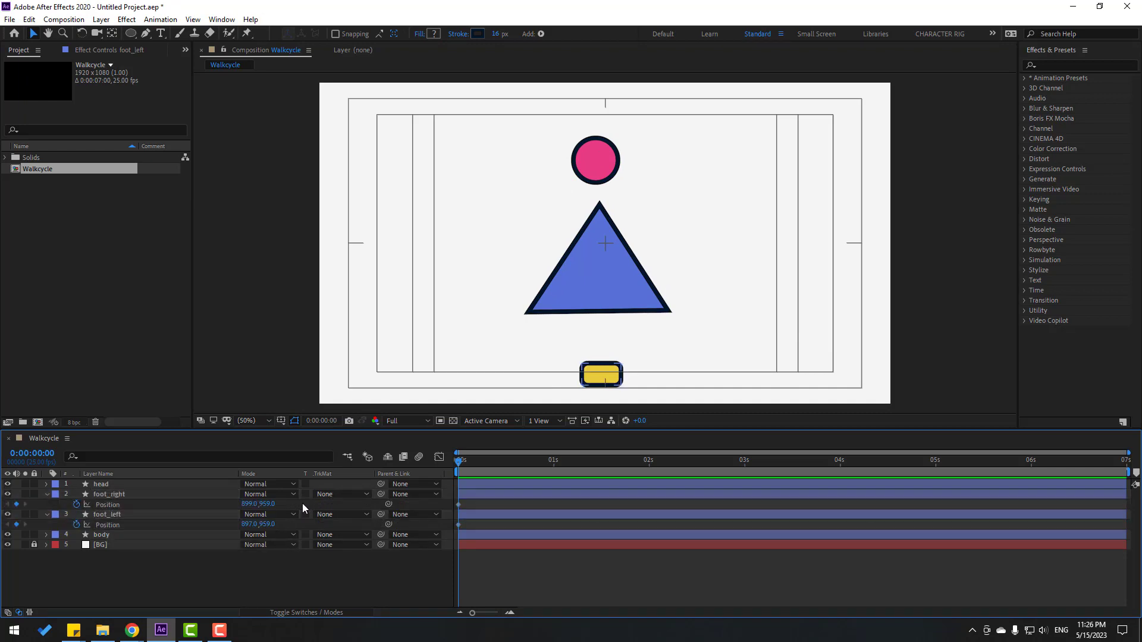
# Spread the feet apart at frame 0 by setting the X position of foot_right to 1102 and foot_left to 640
pyautogui.click(124, 496)
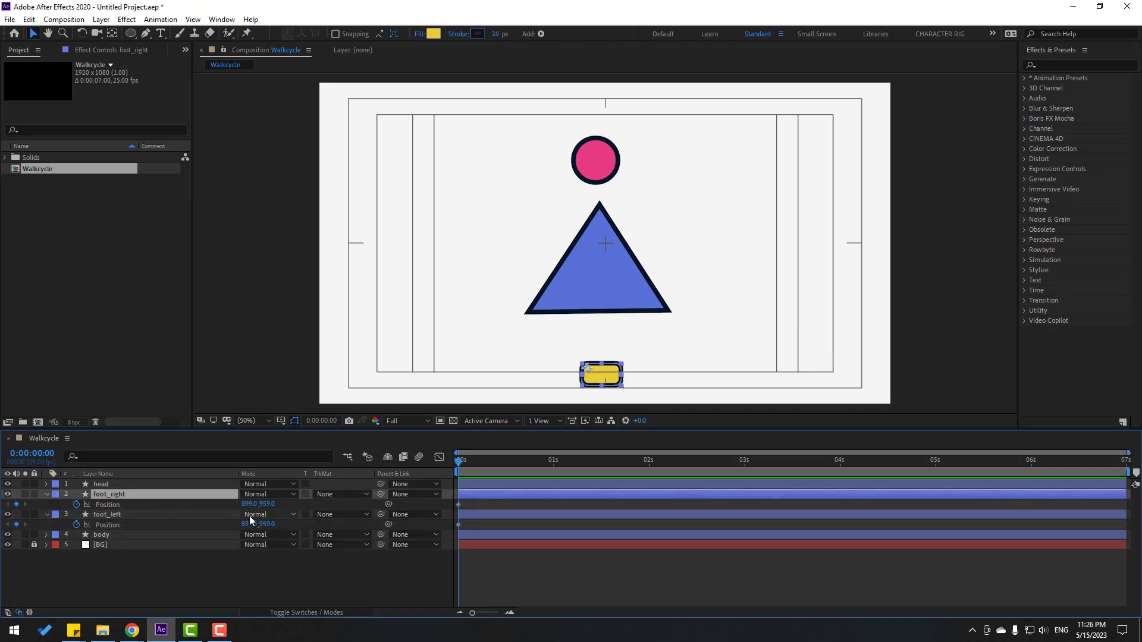
pyautogui.moveTo(247, 505); pyautogui.dragTo(367, 506)
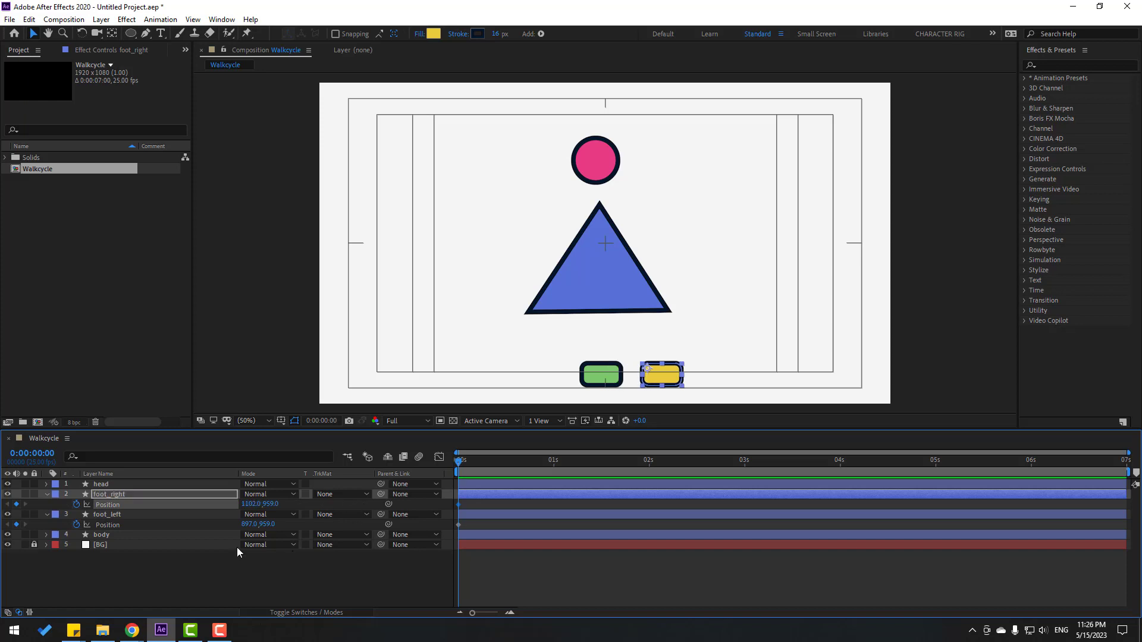
pyautogui.click(117, 517)
pyautogui.moveTo(248, 524); pyautogui.dragTo(107, 535)
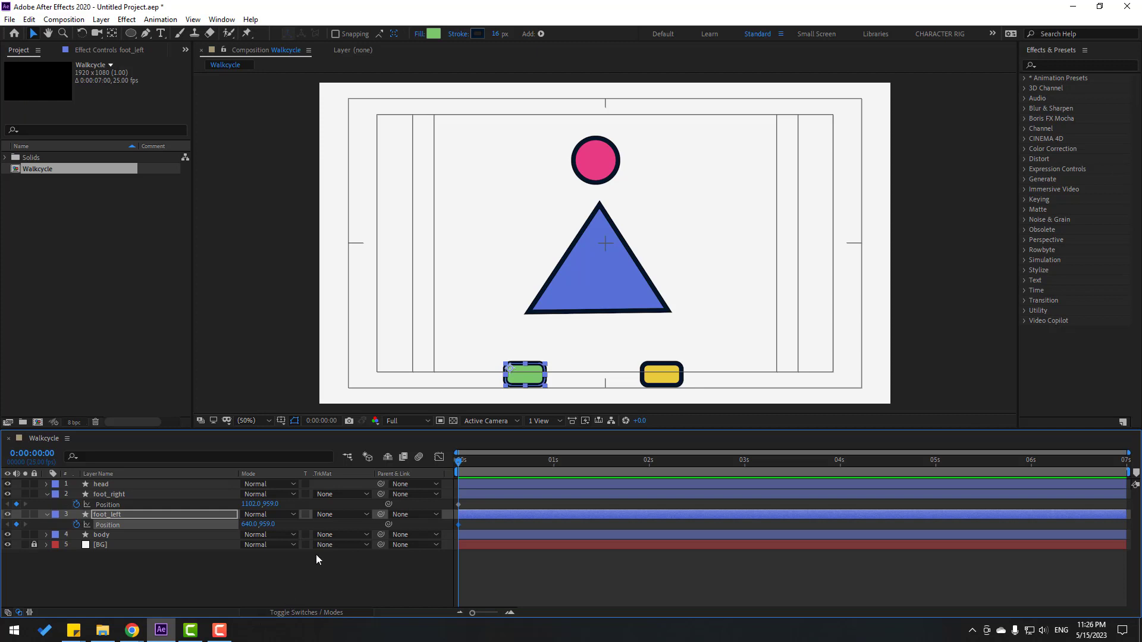
# At frame 10, swap the feet by setting the X position of foot_right to 644 and foot_left to 1116
pyautogui.click(322, 420)
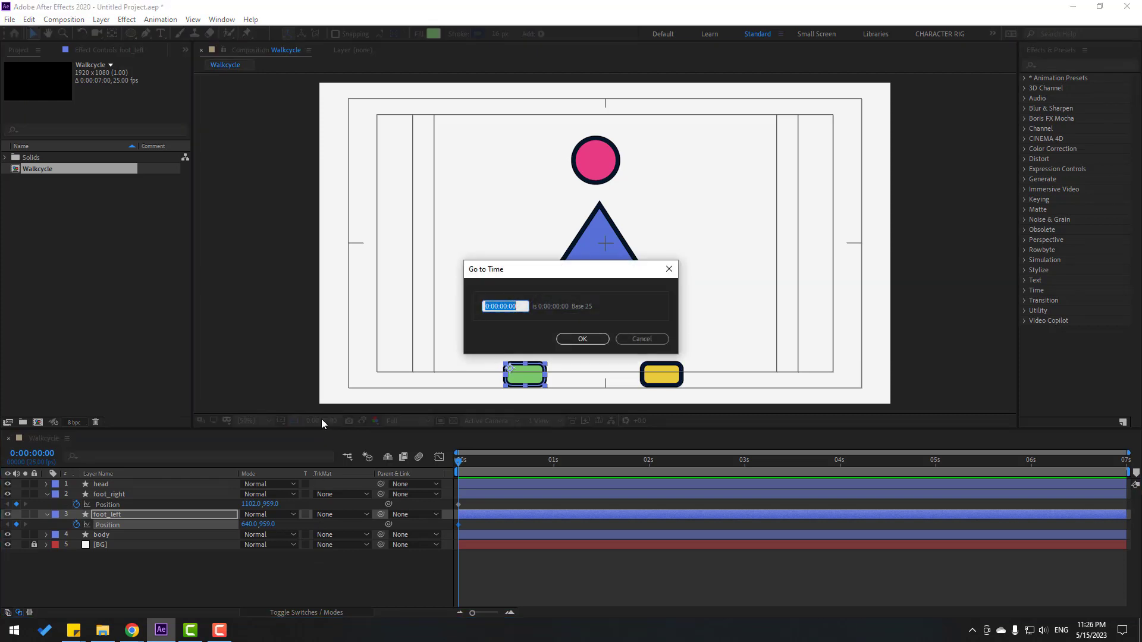
pyautogui.write('10')
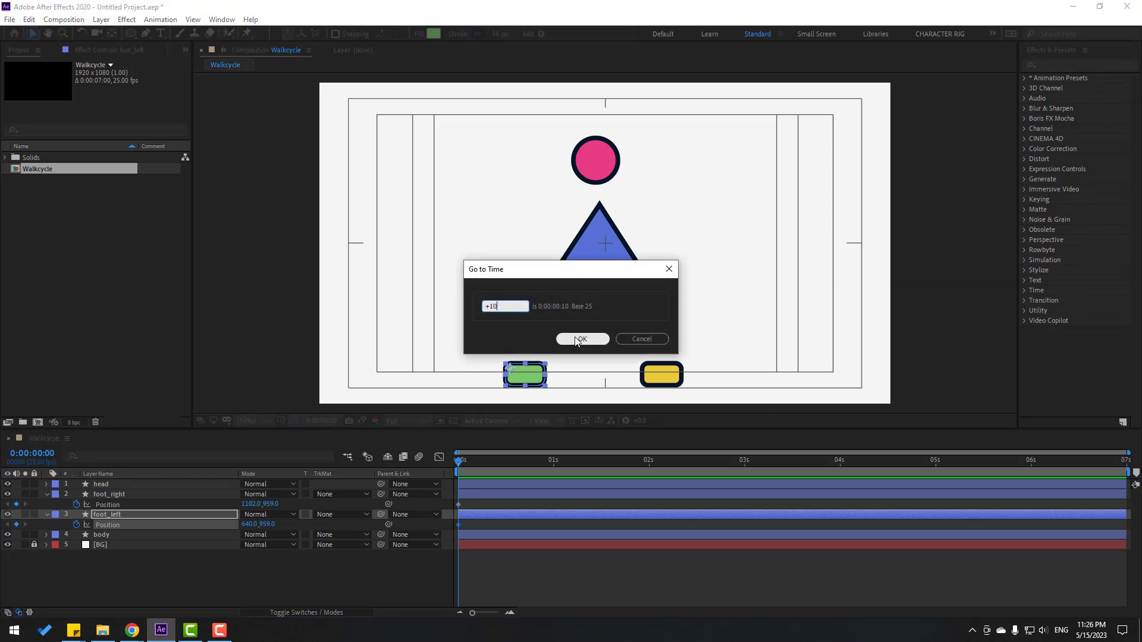
pyautogui.click(578, 338)
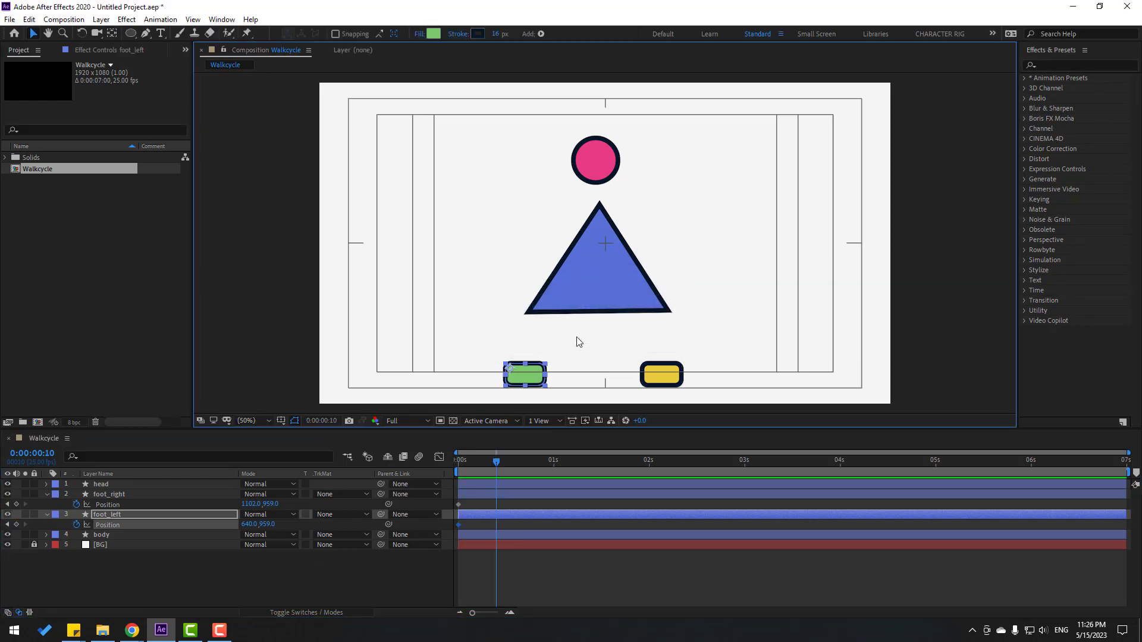
pyautogui.click(248, 555)
pyautogui.click(123, 495)
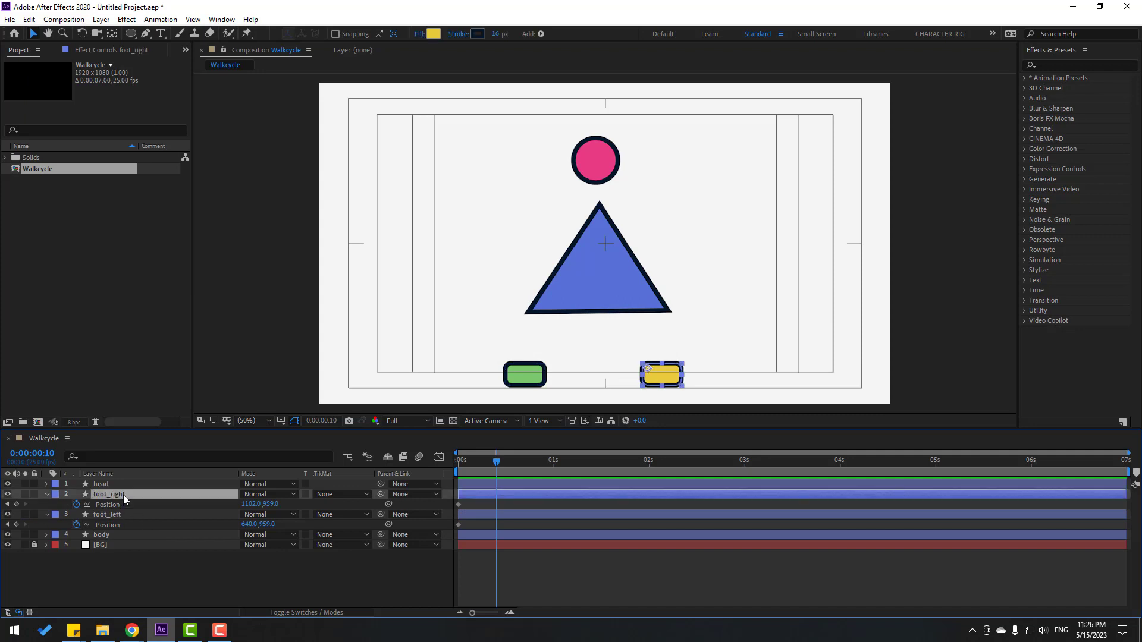
pyautogui.moveTo(255, 505); pyautogui.dragTo(7, 529)
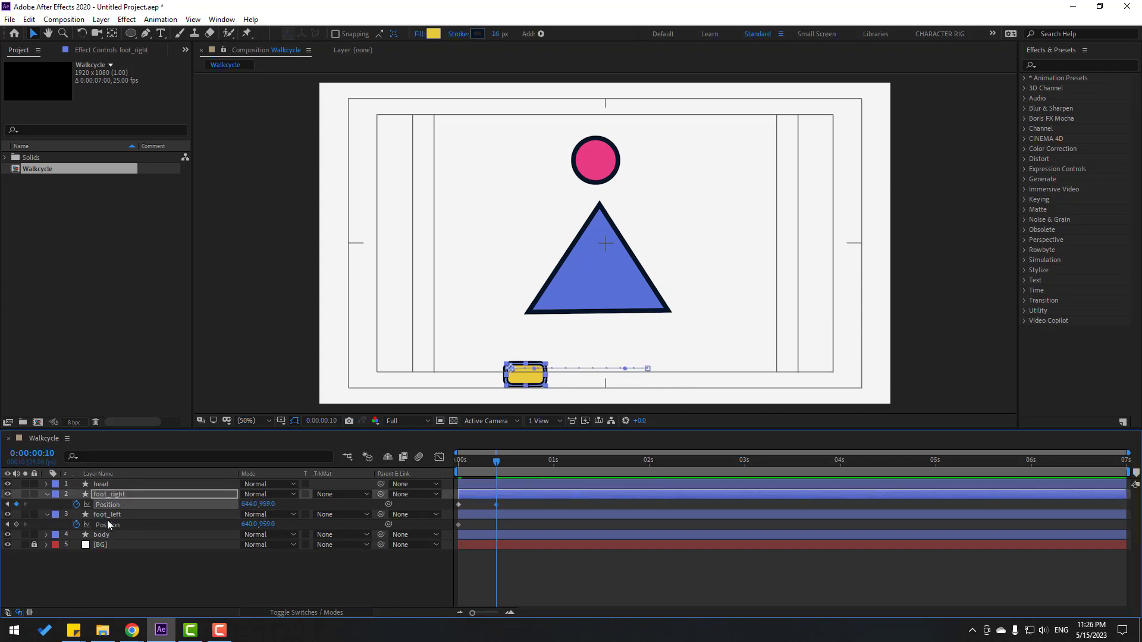
pyautogui.click(109, 516)
pyautogui.moveTo(250, 525); pyautogui.dragTo(529, 519)
# Copy the first Position keyframe of foot_right and of foot_left to frame 20
pyautogui.hotkey('shift', 'pagedown')
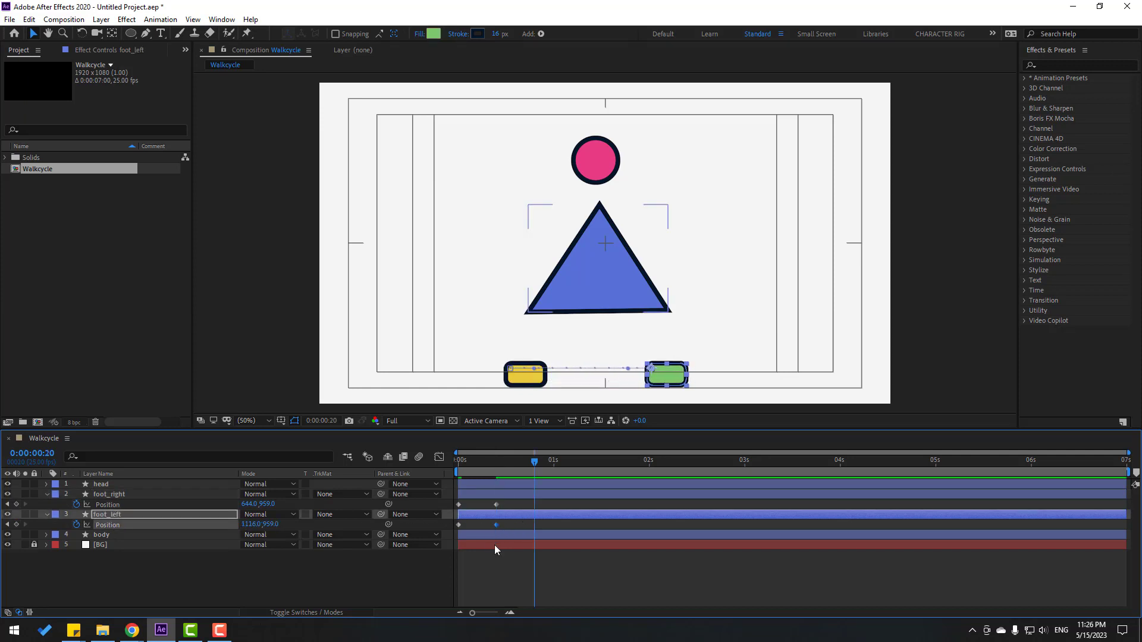
pyautogui.click(459, 505)
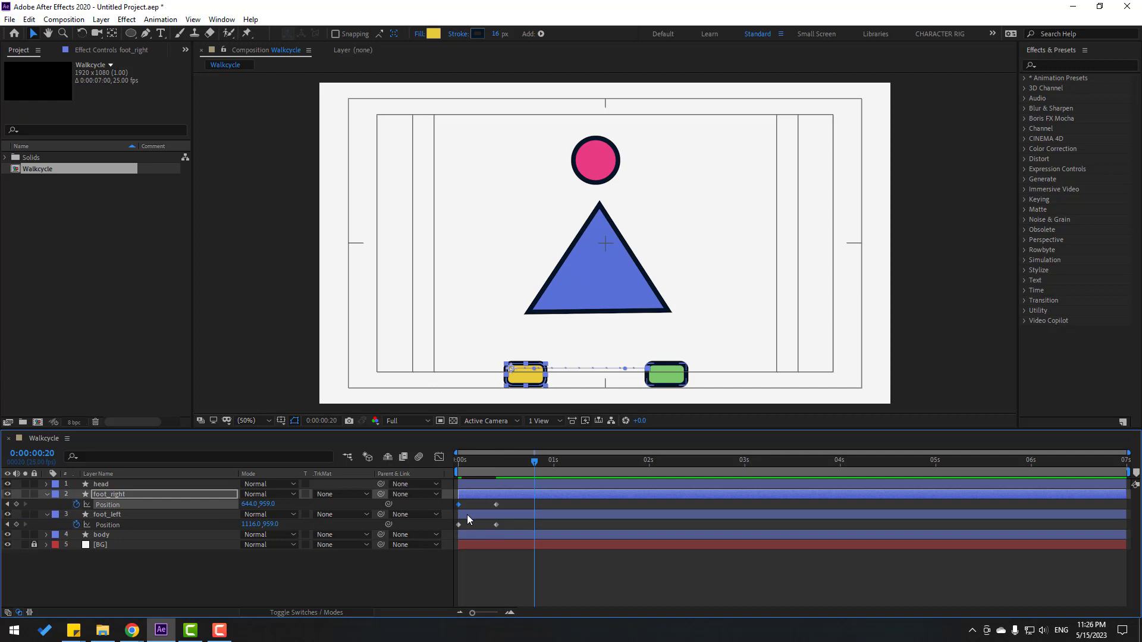
pyautogui.hotkey('ctrl', 'c')
pyautogui.hotkey('ctrl', 'v')
pyautogui.click(459, 524)
pyautogui.hotkey('ctrl', 'c')
pyautogui.hotkey('ctrl', 'v')
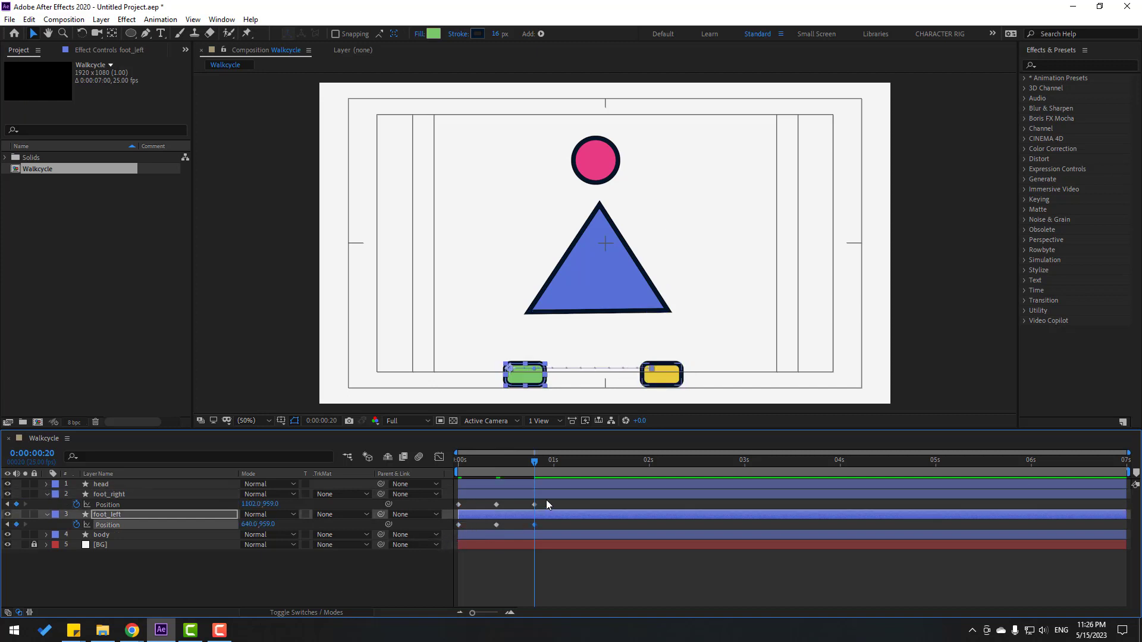
# Apply Easy Ease to all Position keyframes of both feet
pyautogui.moveTo(546, 501); pyautogui.dragTo(453, 530)
pyautogui.rightClick(458, 525)
pyautogui.moveTo(535, 515)
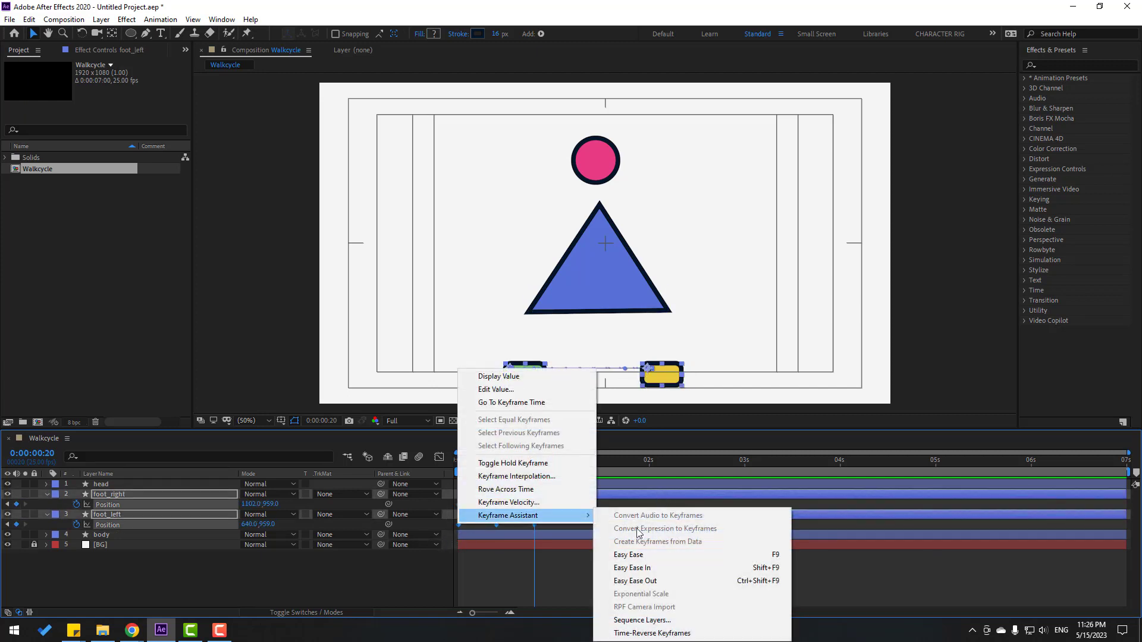
pyautogui.click(629, 554)
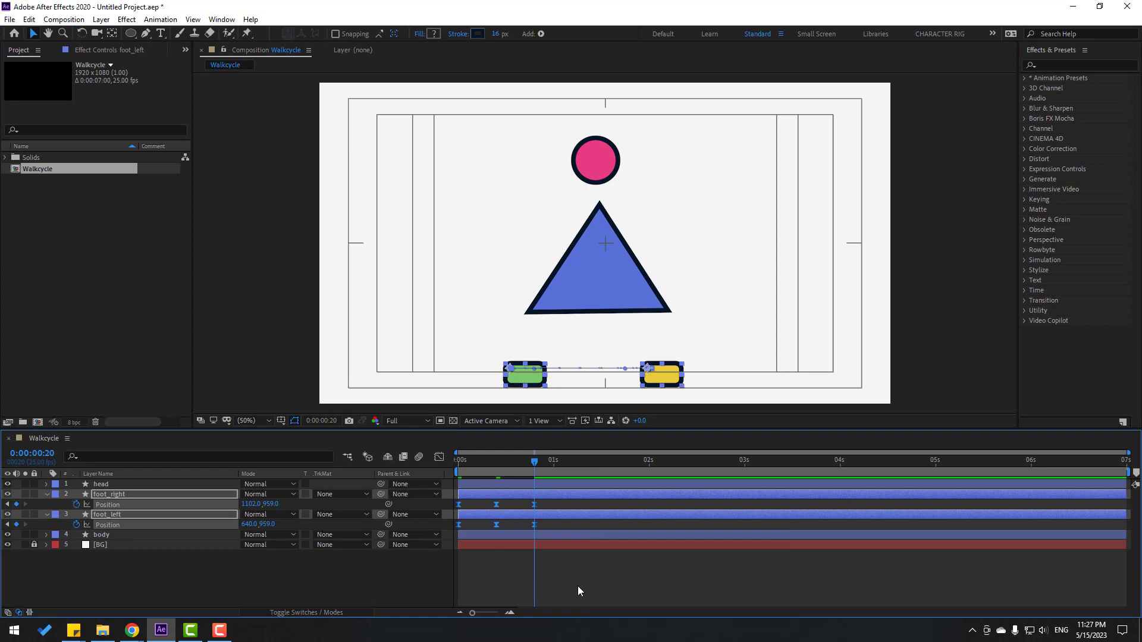
# End the work area at frame 20 and preview the sliding feet
pyautogui.press('n')
pyautogui.click(609, 577)
pyautogui.press('space')
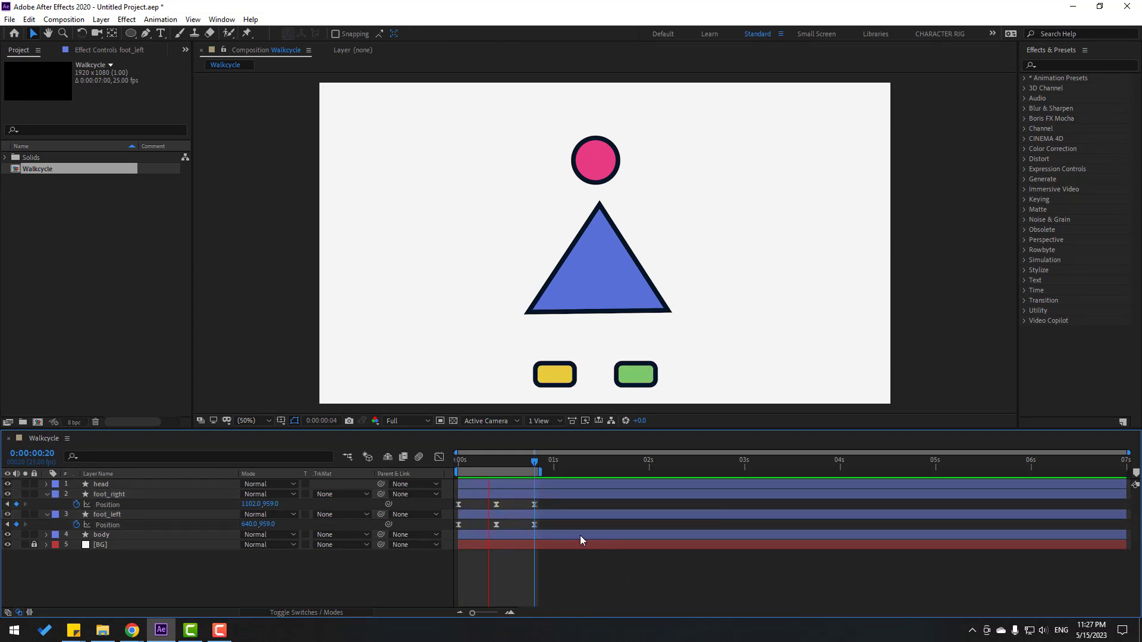
pyautogui.press('space')
# At frame 5, lift foot_left by setting its Y position to 775, and preview the motion
pyautogui.moveTo(535, 462); pyautogui.dragTo(478, 465)
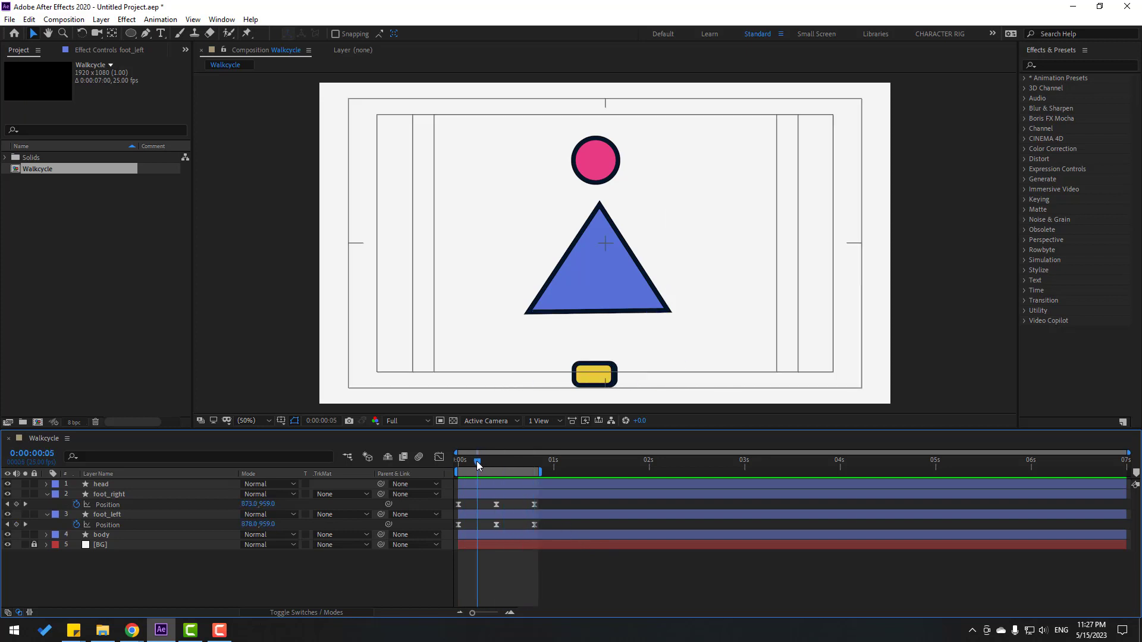
pyautogui.click(116, 516)
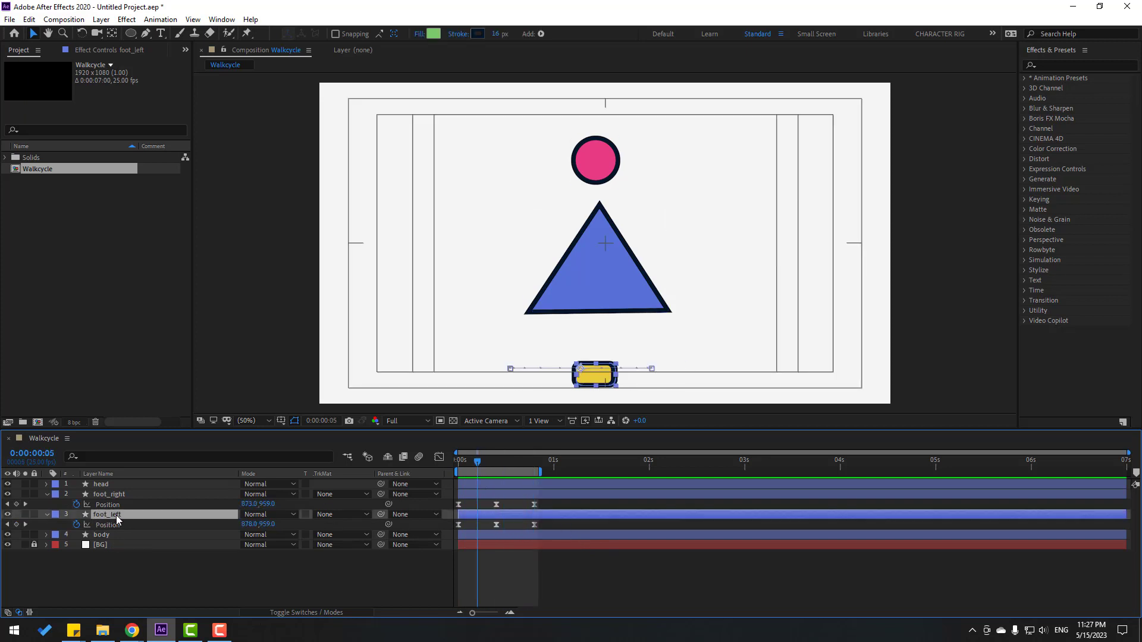
pyautogui.moveTo(471, 463); pyautogui.dragTo(477, 460)
pyautogui.moveTo(266, 525); pyautogui.dragTo(168, 513)
pyautogui.press('space')
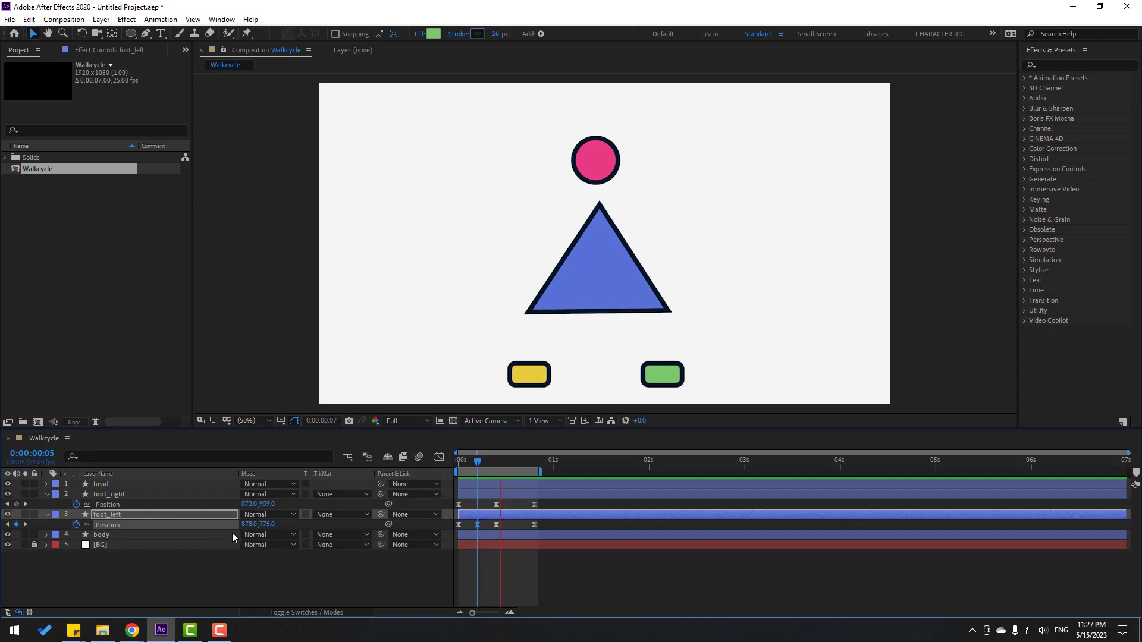
# At frame 15, lift foot_right by setting its Y position to 806, and preview the motion
pyautogui.moveTo(487, 463); pyautogui.dragTo(517, 466)
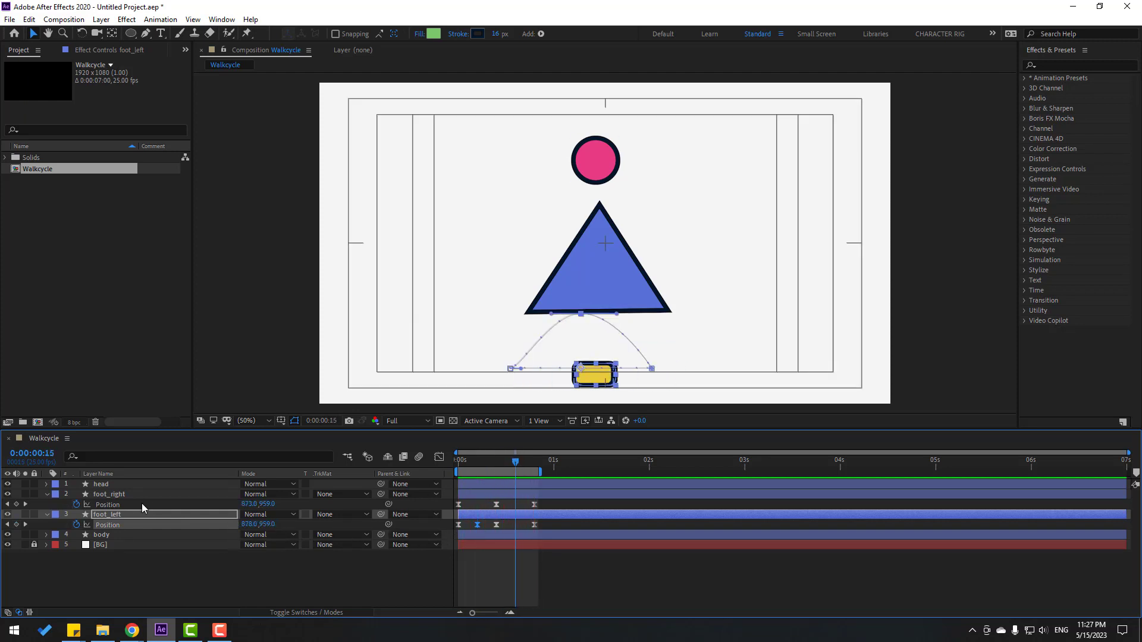
pyautogui.click(112, 498)
pyautogui.moveTo(267, 504); pyautogui.dragTo(176, 506)
pyautogui.press('space')
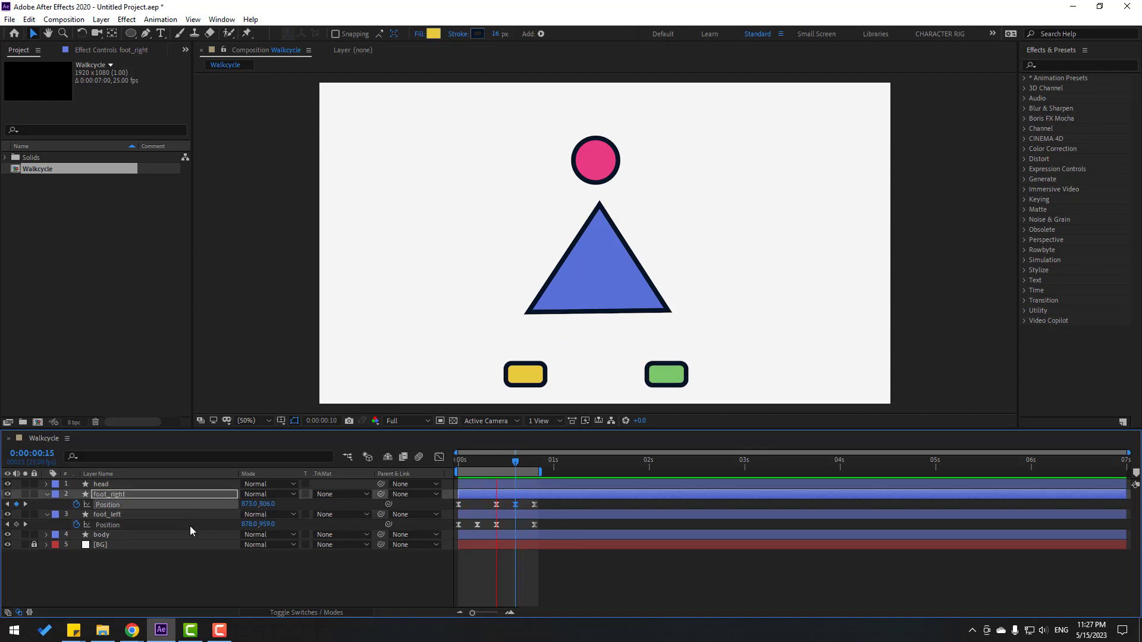
pyautogui.press('space')
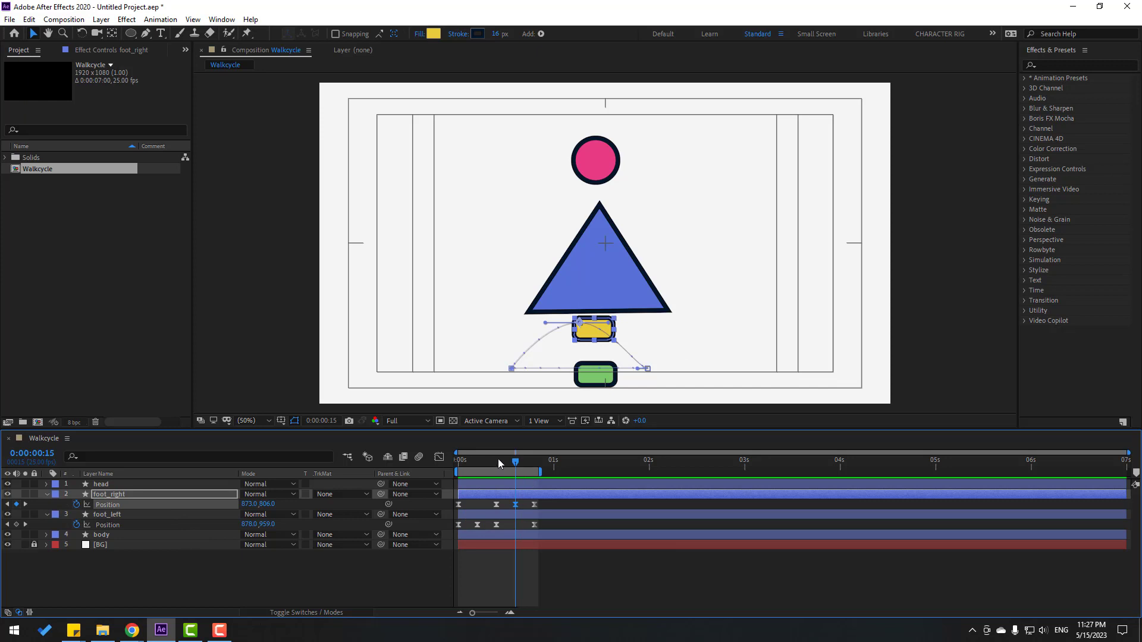
# Keyframe foot_left's Rotation at 0° on frame 0 and at -21° on frame 3
pyautogui.moveTo(498, 459); pyautogui.dragTo(452, 462)
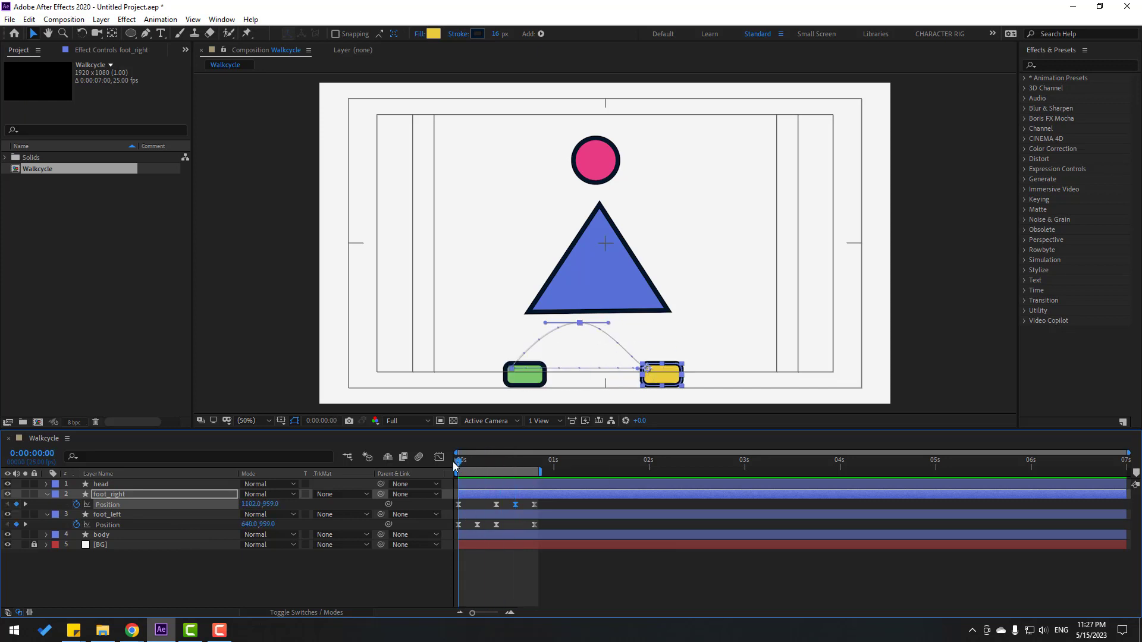
pyautogui.click(105, 515)
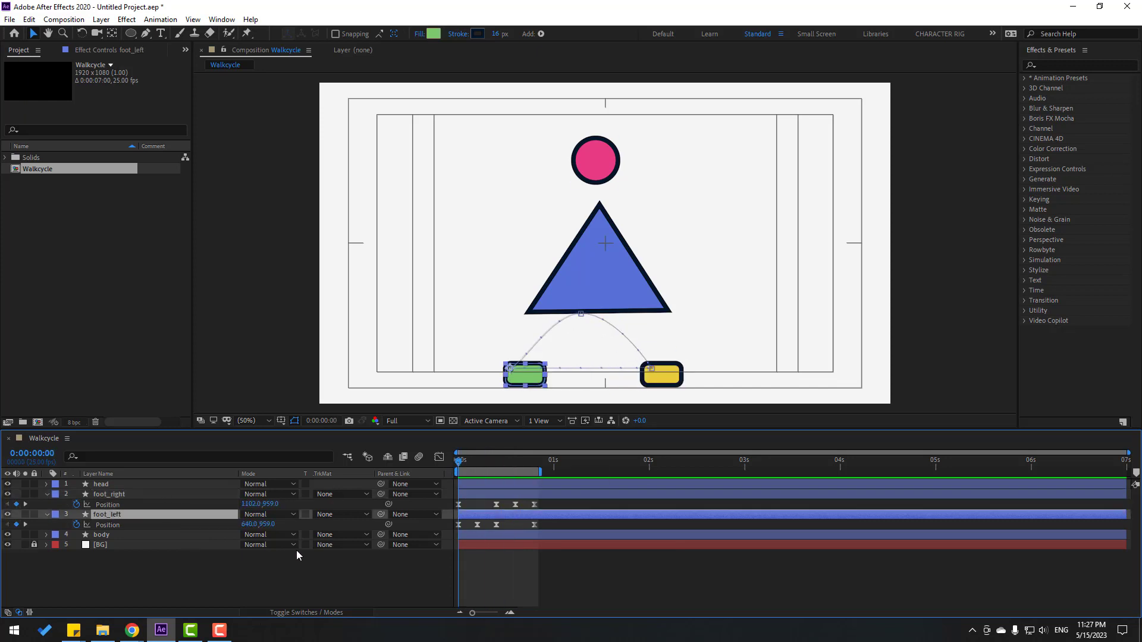
pyautogui.hotkey('shift', 'r')
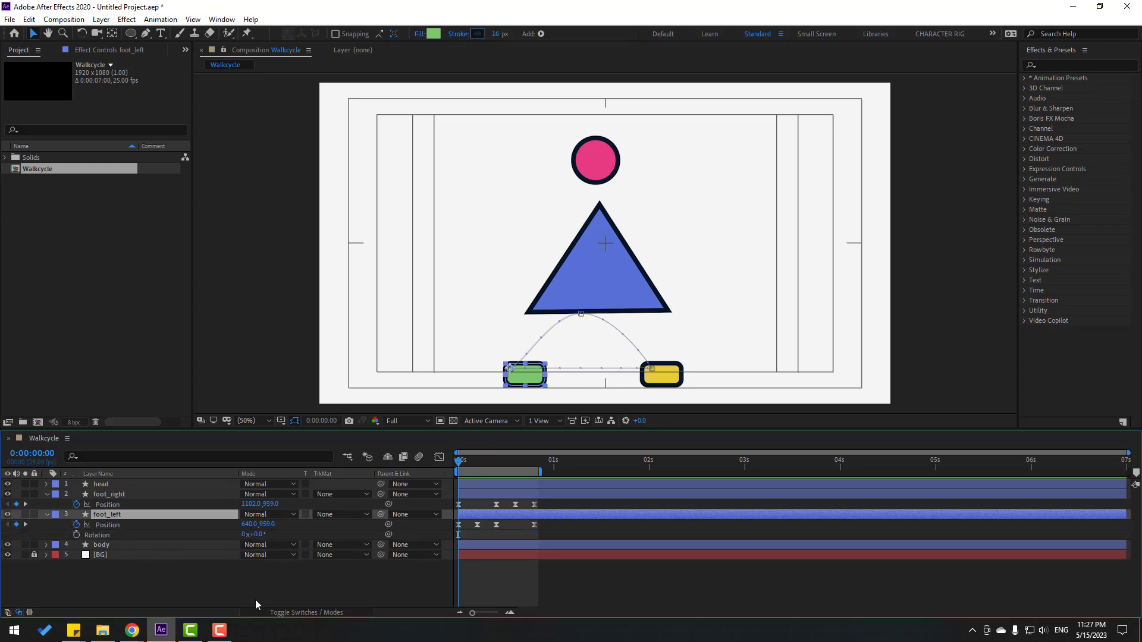
pyautogui.click(76, 535)
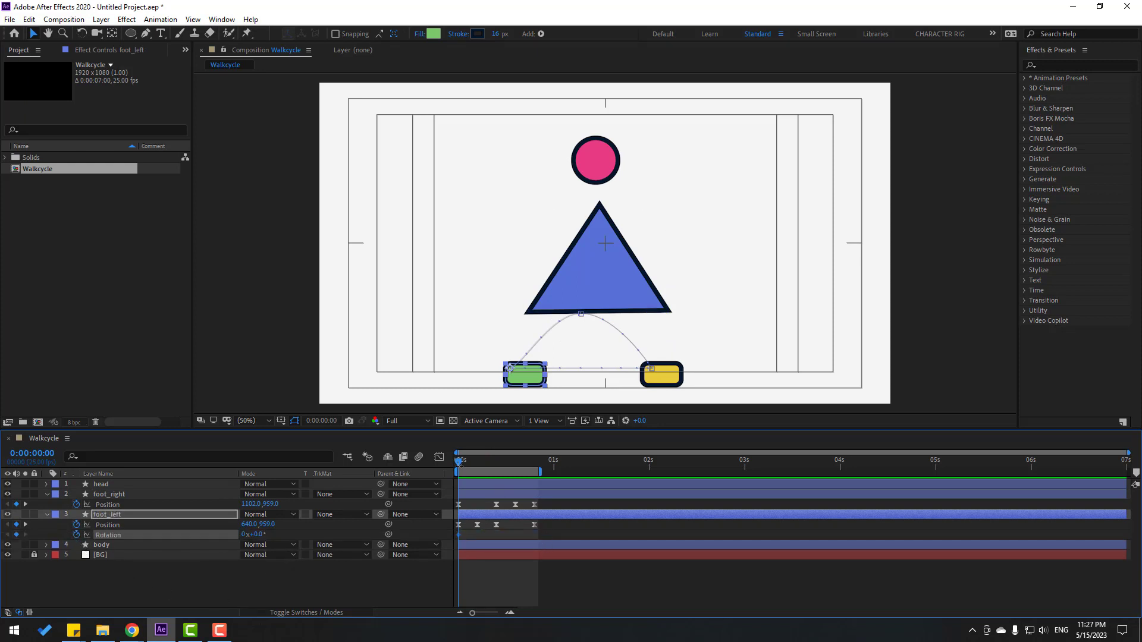
pyautogui.moveTo(464, 468); pyautogui.dragTo(477, 468)
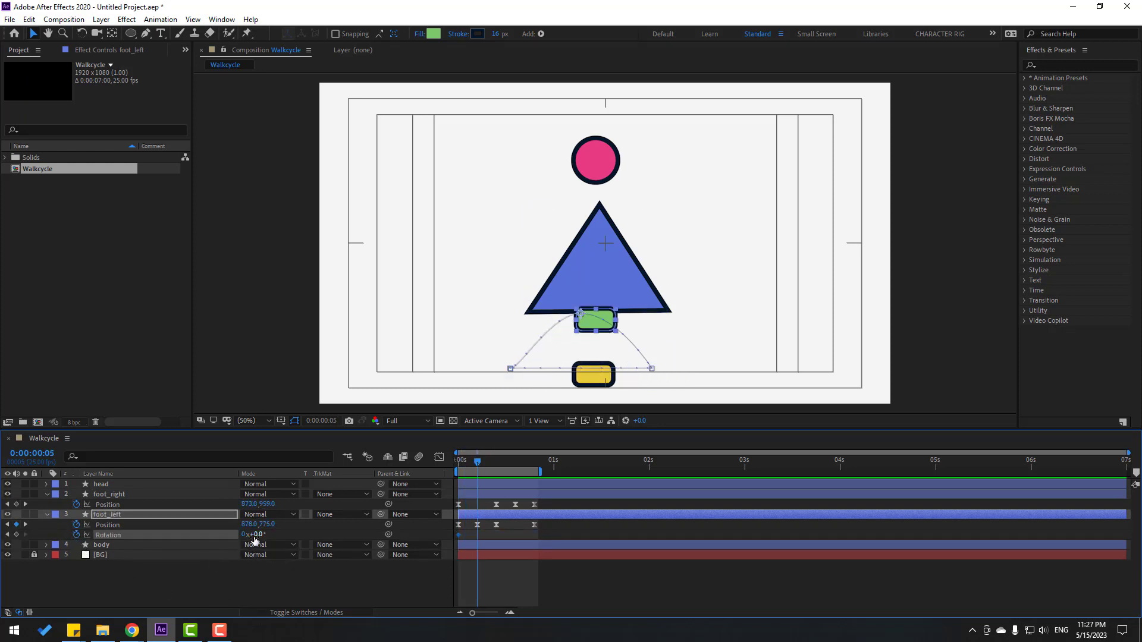
pyautogui.moveTo(251, 534); pyautogui.dragTo(238, 535)
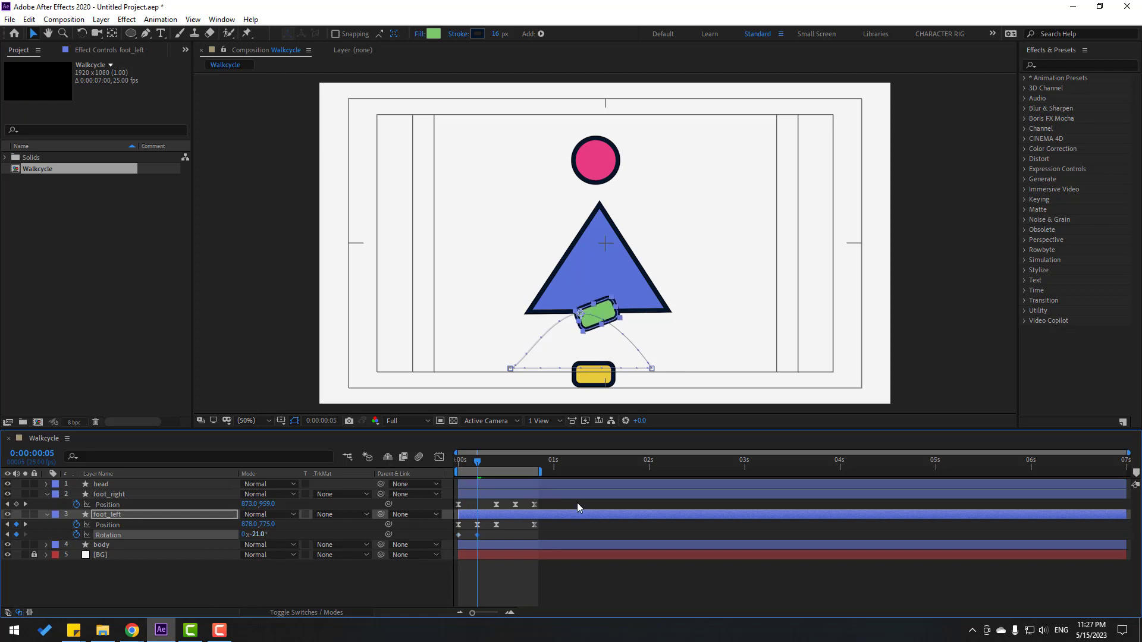
pyautogui.moveTo(484, 469)
pyautogui.mouseDown()
pyautogui.moveTo(458, 468)
pyautogui.moveTo(477, 468)
pyautogui.mouseUp()
pyautogui.moveTo(479, 536); pyautogui.dragTo(470, 536)
# Set foot_left's Rotation to 14° at frame 6 and back to 0° at frame 10
pyautogui.click(482, 464)
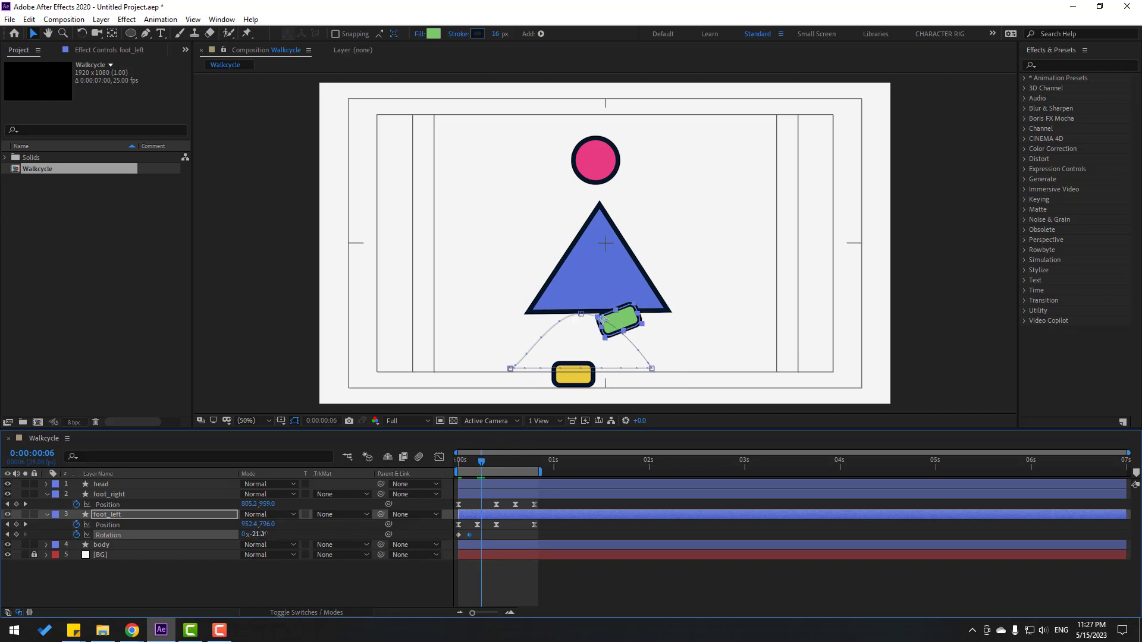
pyautogui.moveTo(262, 534); pyautogui.dragTo(499, 466)
pyautogui.click(255, 534)
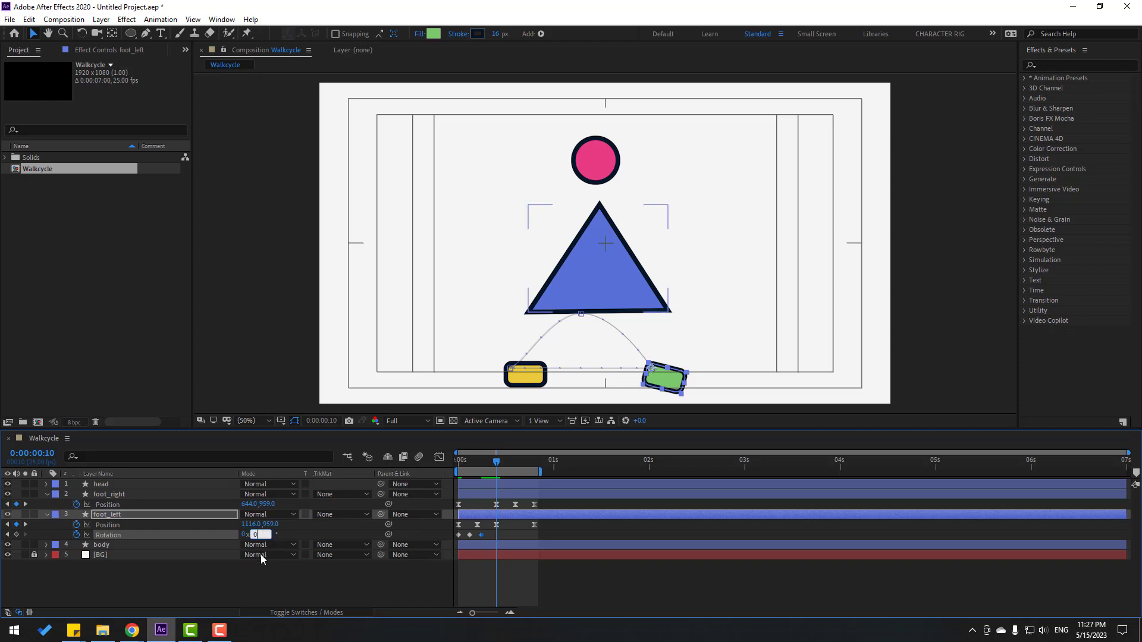
pyautogui.write('0')
pyautogui.press('Return')
# Apply Easy Ease to all foot_left Rotation keyframes and preview the motion
pyautogui.moveTo(449, 549); pyautogui.dragTo(451, 548)
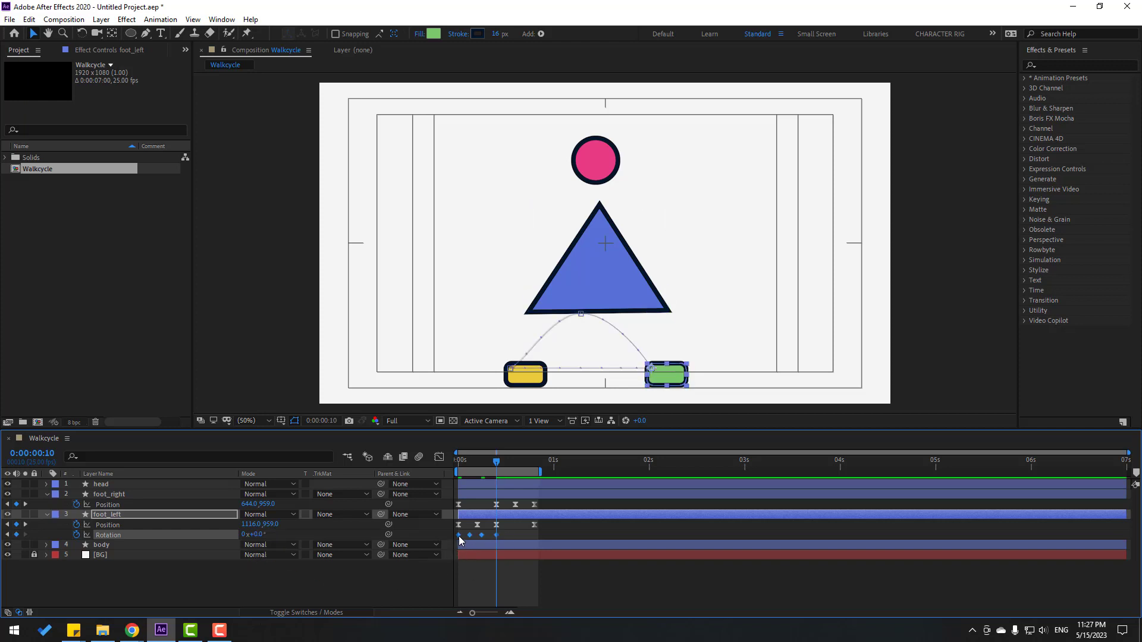
pyautogui.rightClick(470, 535)
pyautogui.moveTo(524, 529)
pyautogui.click(630, 449)
pyautogui.press('space')
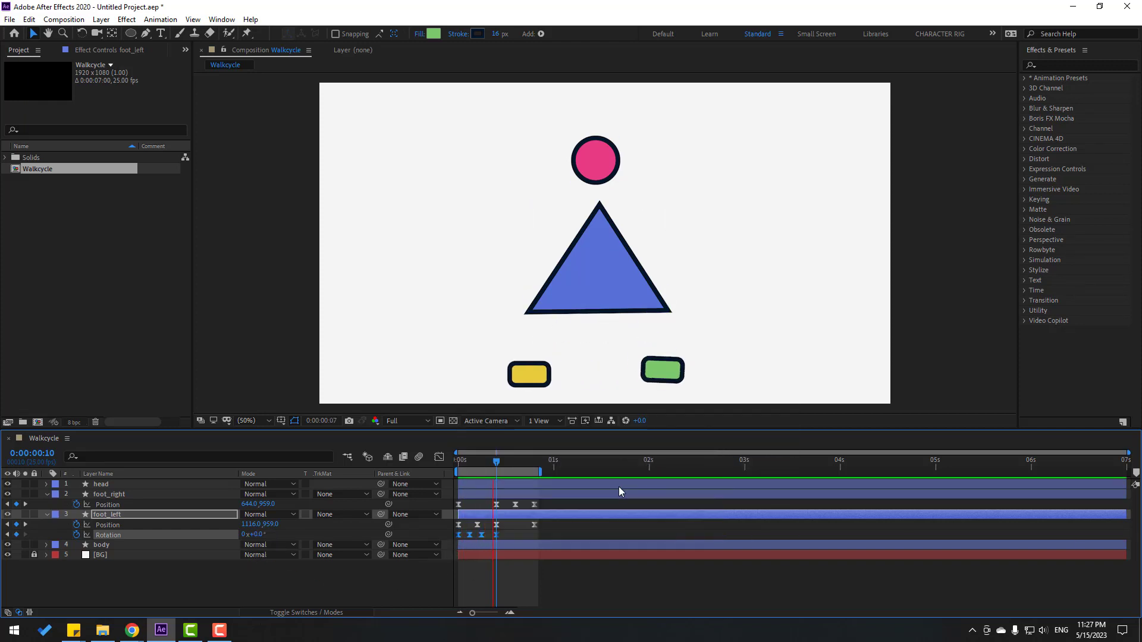
pyautogui.press('space')
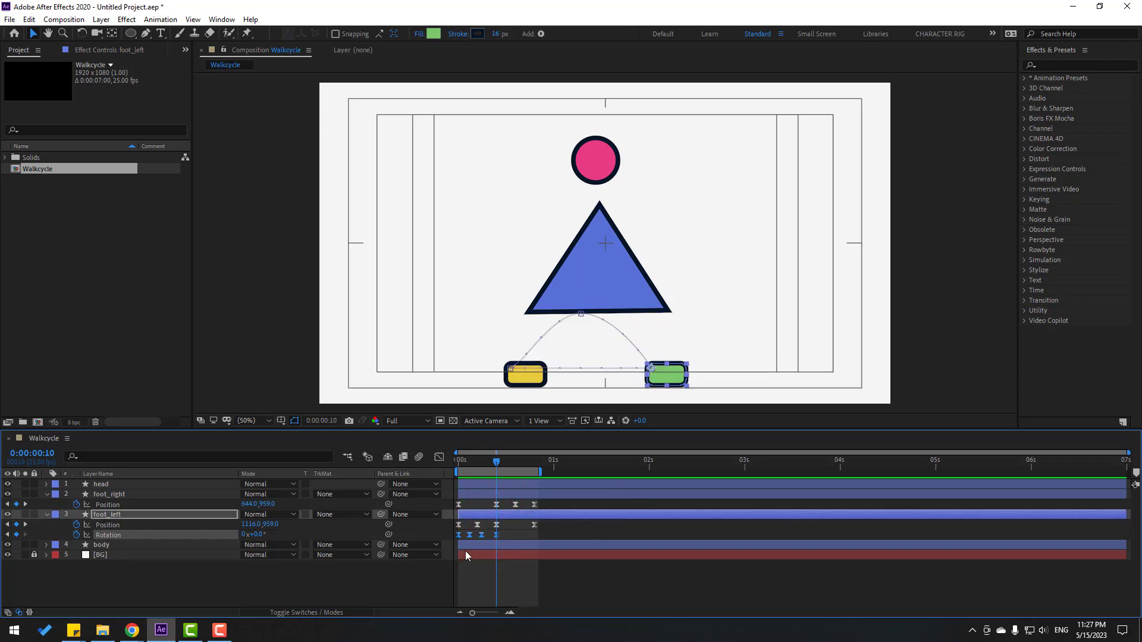
# Copy foot_left's Rotation keyframes to foot_right, starting at frame 10, and preview both feet
pyautogui.click(100, 495)
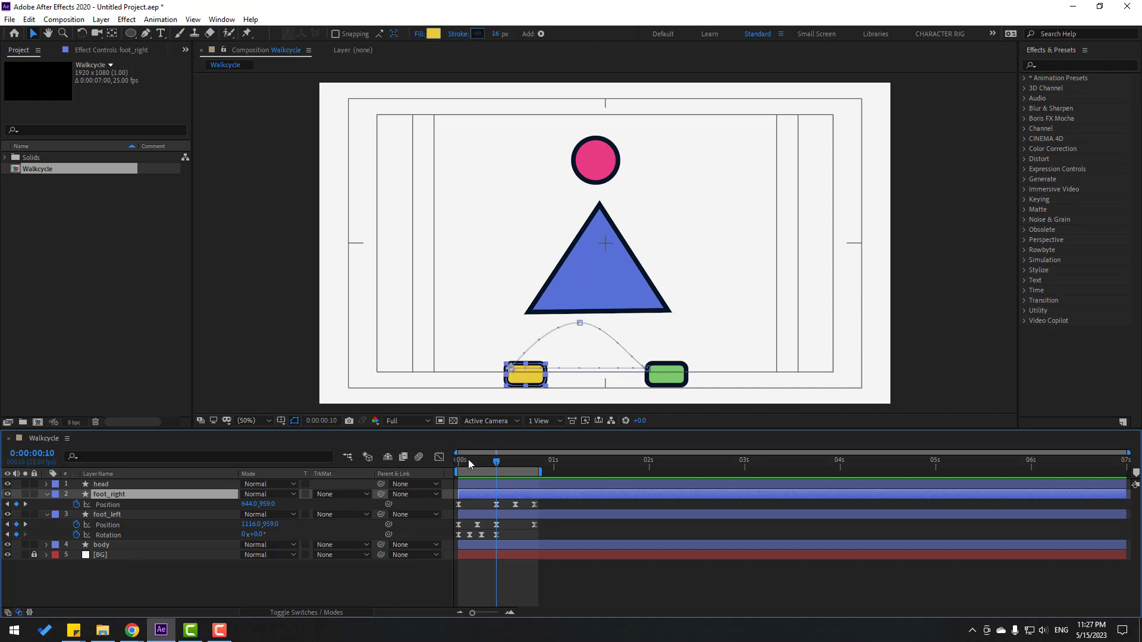
pyautogui.moveTo(469, 459); pyautogui.dragTo(496, 458)
pyautogui.press('Return')
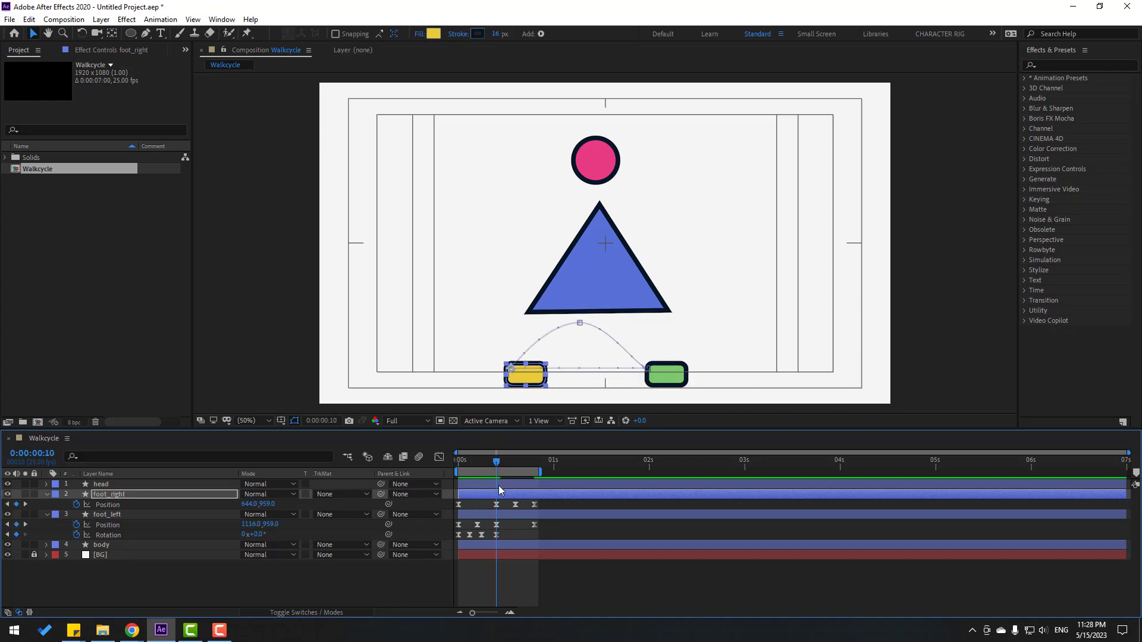
pyautogui.press('u')
pyautogui.press('u')
pyautogui.moveTo(553, 457); pyautogui.dragTo(478, 477)
pyautogui.press('space')
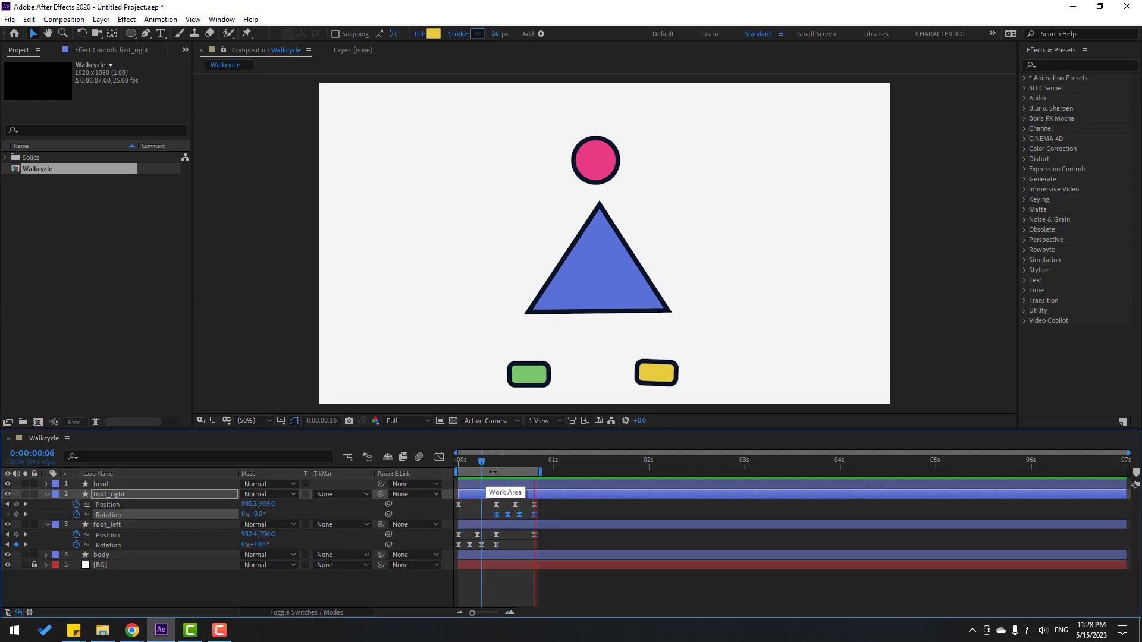
pyautogui.press('space')
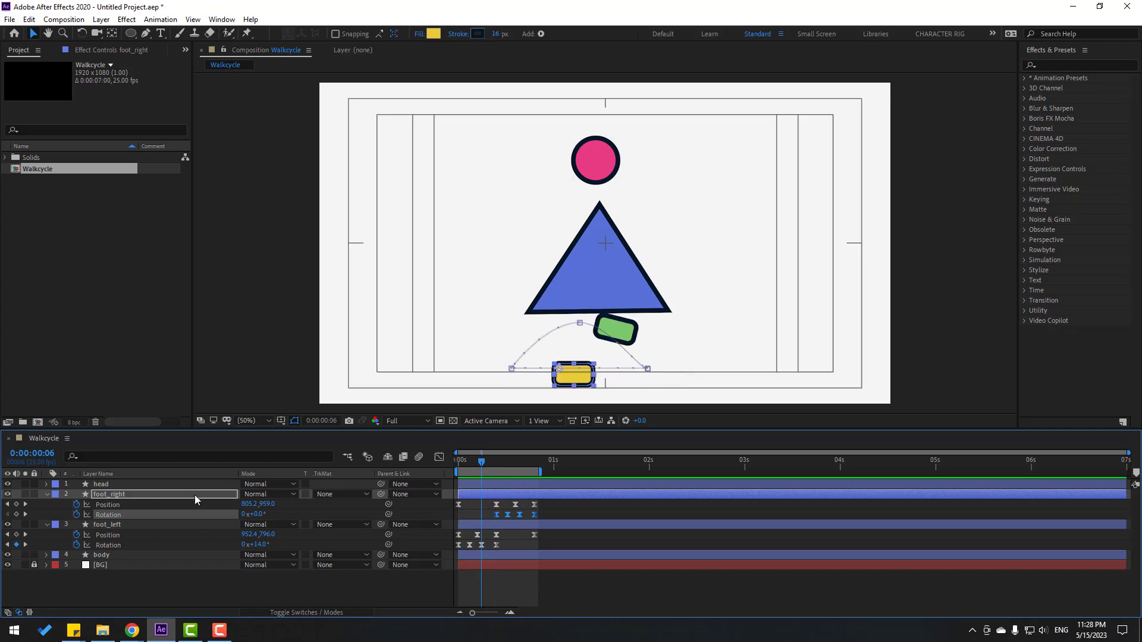
# Repeat foot_right's Position and Rotation keyframes every 20 frames through 4:20, and extend the work area to cover the copies
pyautogui.moveTo(547, 501); pyautogui.dragTo(448, 519)
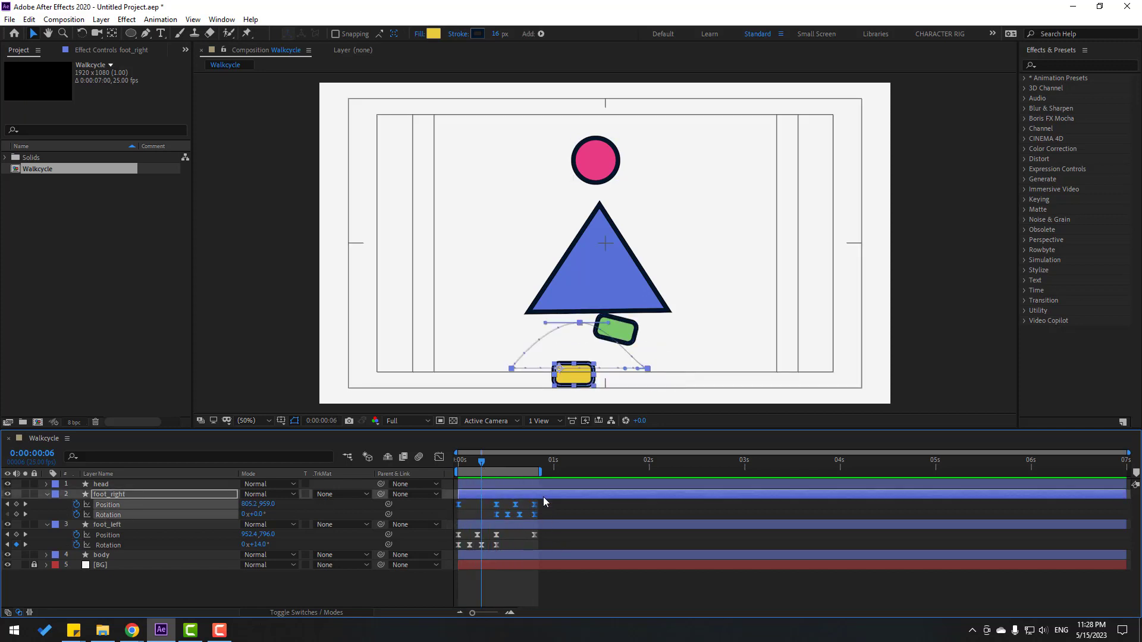
pyautogui.moveTo(515, 459); pyautogui.dragTo(613, 468)
pyautogui.hotkey('ctrl', 'v')
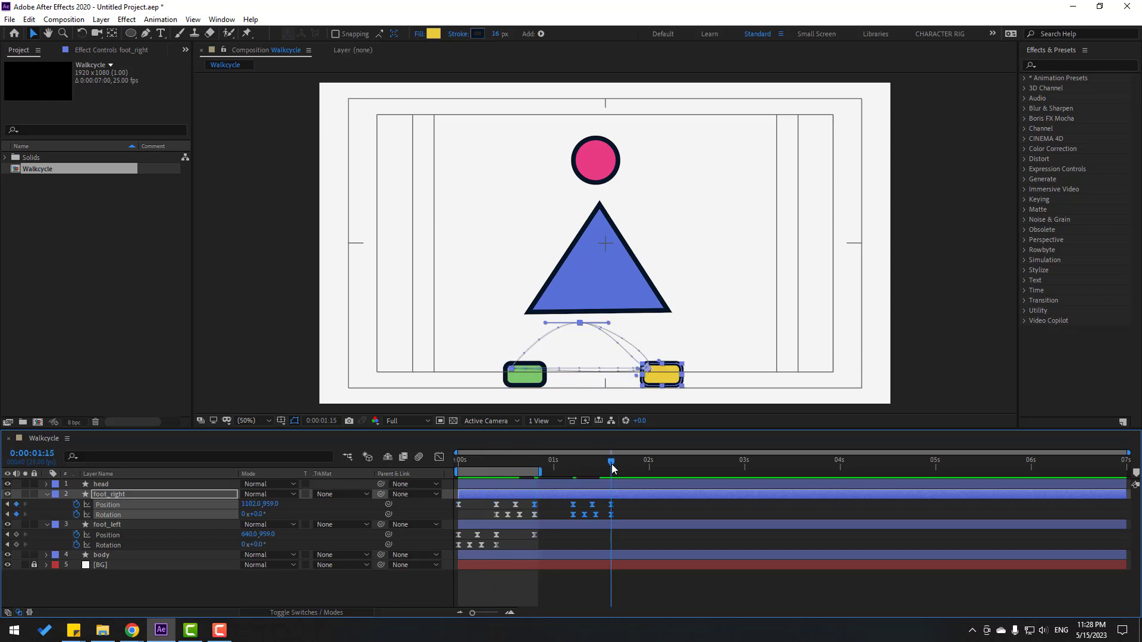
pyautogui.click(688, 463)
pyautogui.click(764, 462)
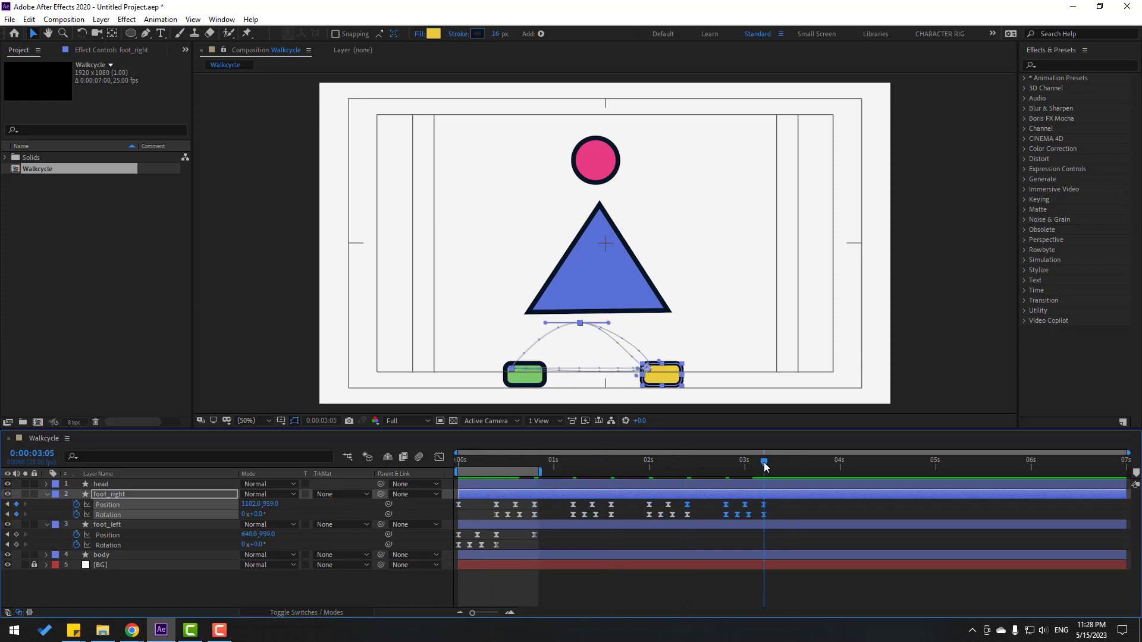
pyautogui.hotkey('ctrl', 'v')
pyautogui.click(844, 462)
pyautogui.click(840, 463)
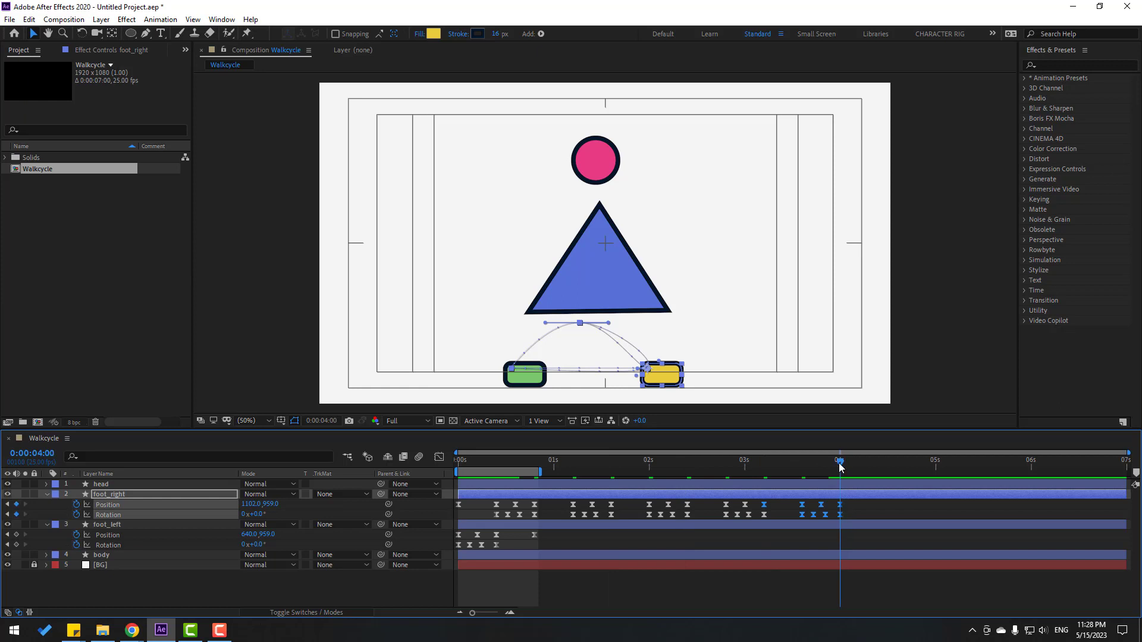
pyautogui.click(914, 462)
pyautogui.click(917, 463)
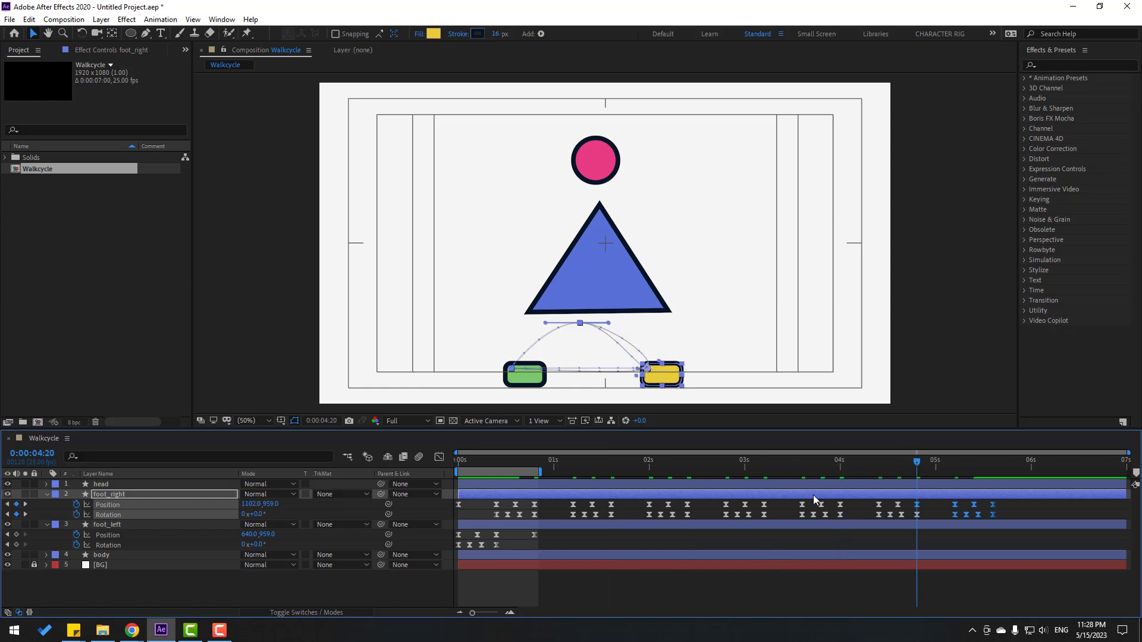
pyautogui.moveTo(542, 472)
pyautogui.mouseDown()
pyautogui.moveTo(1035, 472)
pyautogui.moveTo(1004, 472)
pyautogui.mouseUp()
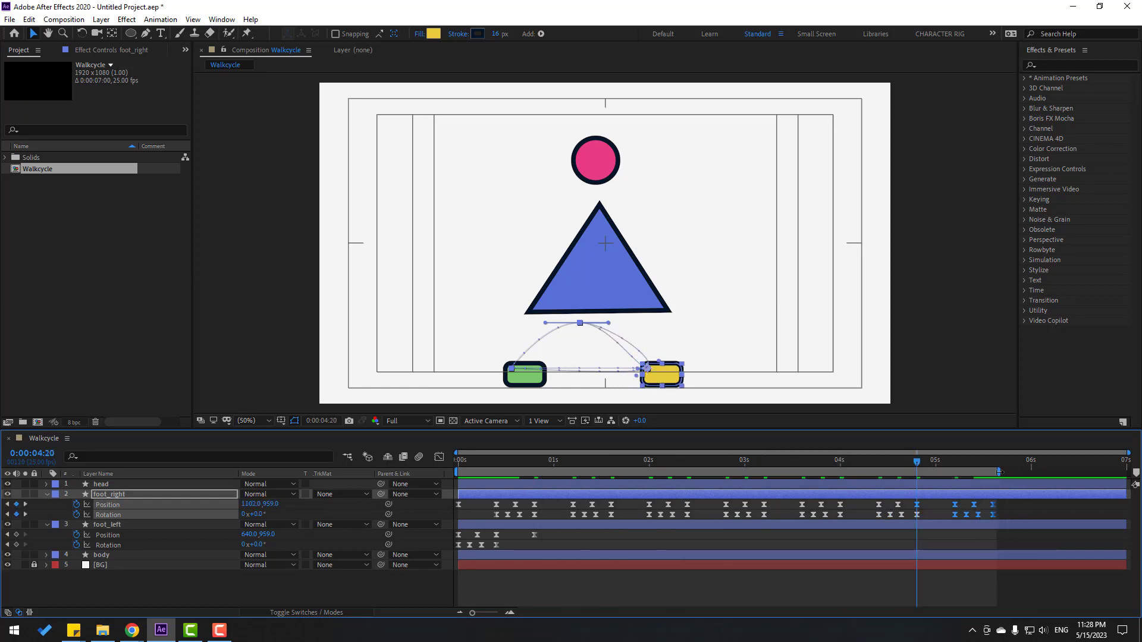
# Repeat foot_left's Position and Rotation keyframes every 20 frames from frame 20 through 4:20, and preview the walking feet
pyautogui.moveTo(549, 539); pyautogui.dragTo(456, 550)
pyautogui.click(533, 463)
pyautogui.hotkey('ctrl', 'v')
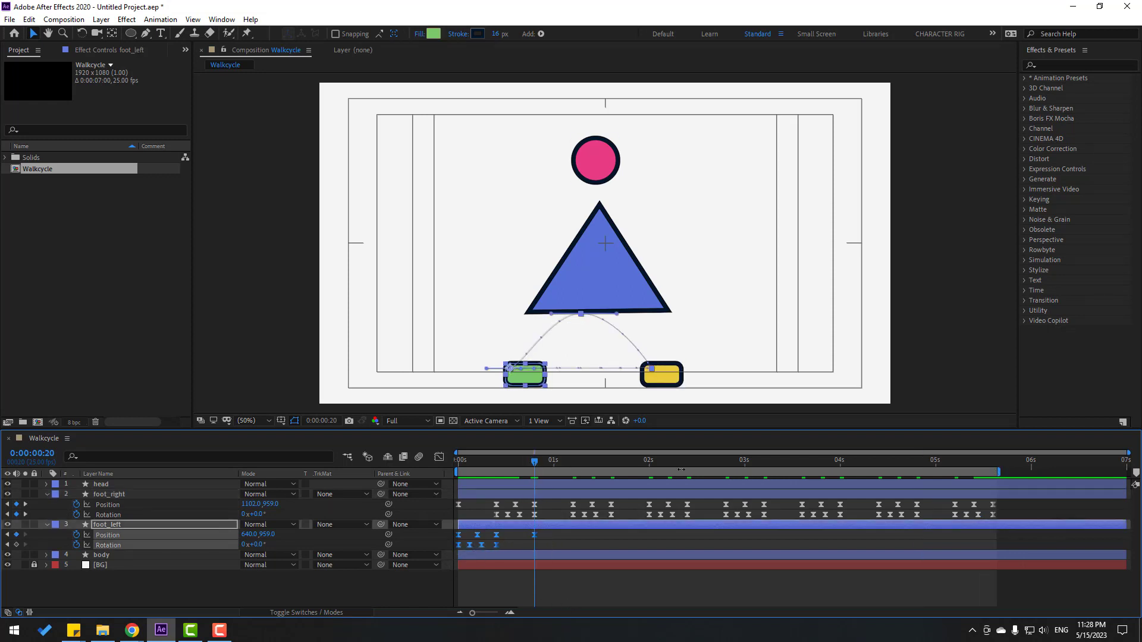
pyautogui.click(611, 463)
pyautogui.hotkey('ctrl', 'v')
pyautogui.click(687, 463)
pyautogui.hotkey('ctrl', 'v')
pyautogui.click(764, 462)
pyautogui.hotkey('ctrl', 'v')
pyautogui.click(840, 463)
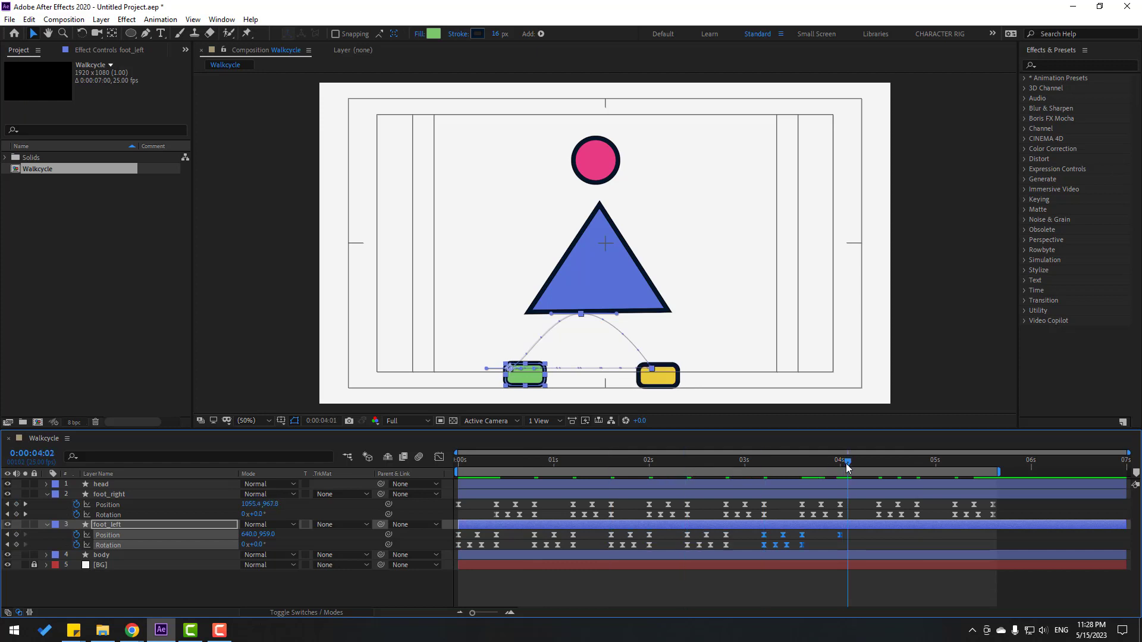
pyautogui.click(916, 463)
pyautogui.hotkey('ctrl', 'v')
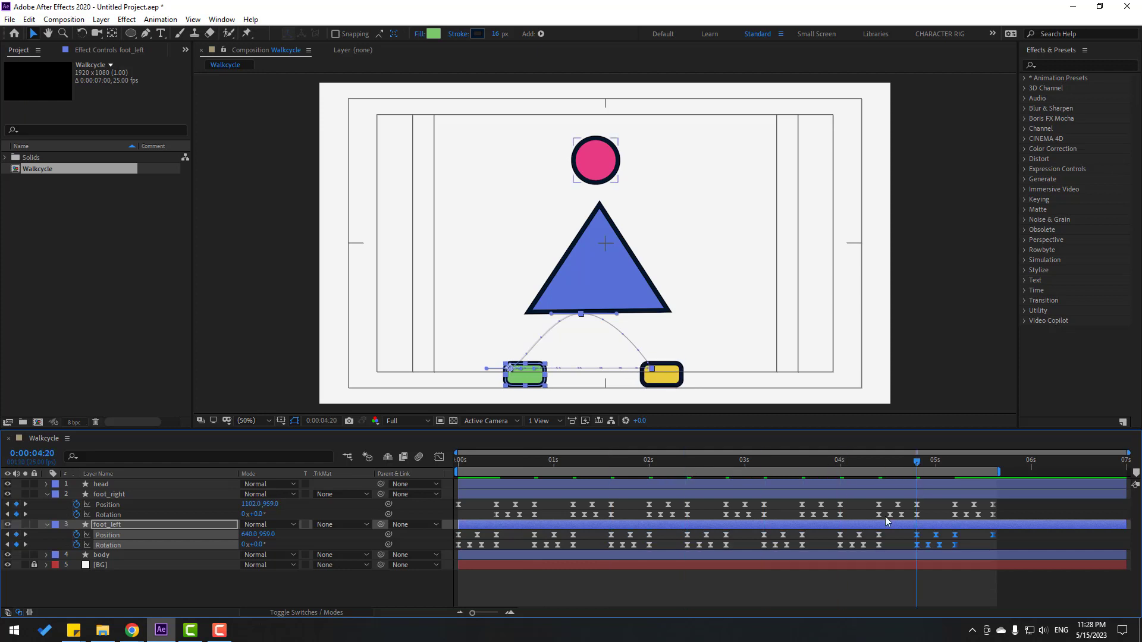
pyautogui.press('space')
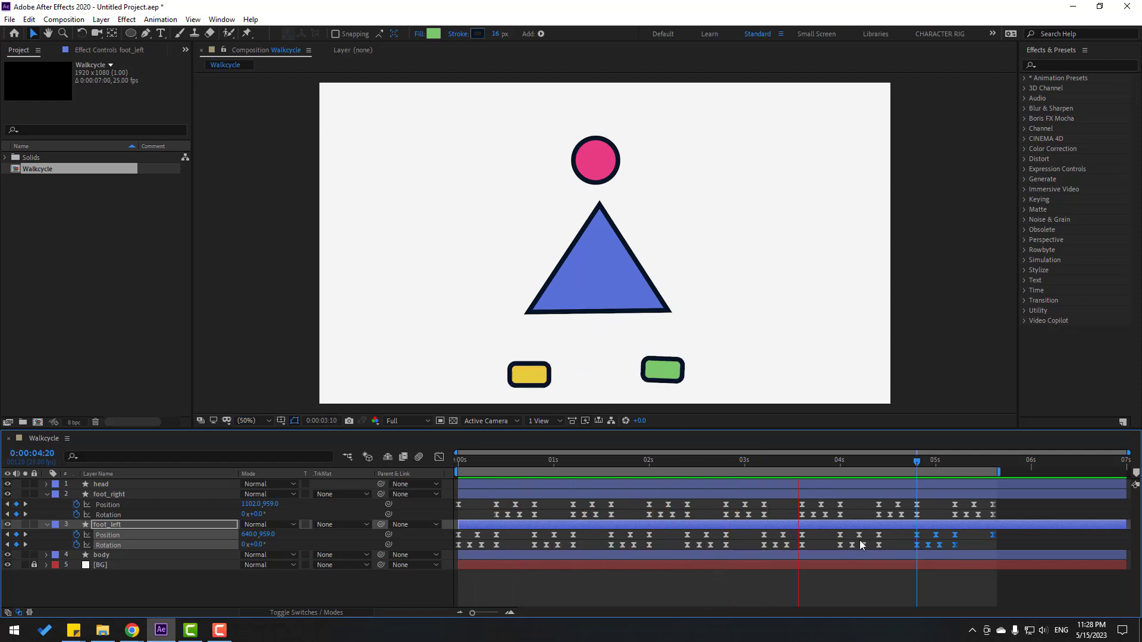
# Keyframe the body's Position at frame 0, lower it to Y 808 at frame 10, and copy the first keyframe to frame 20
pyautogui.moveTo(461, 461); pyautogui.dragTo(434, 460)
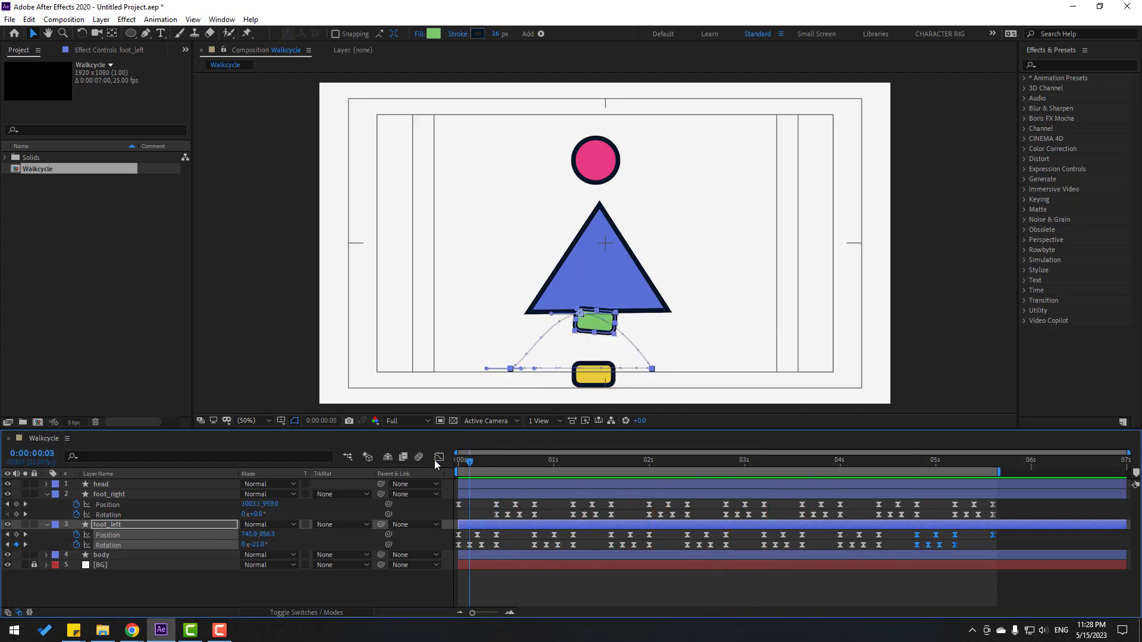
pyautogui.click(606, 289)
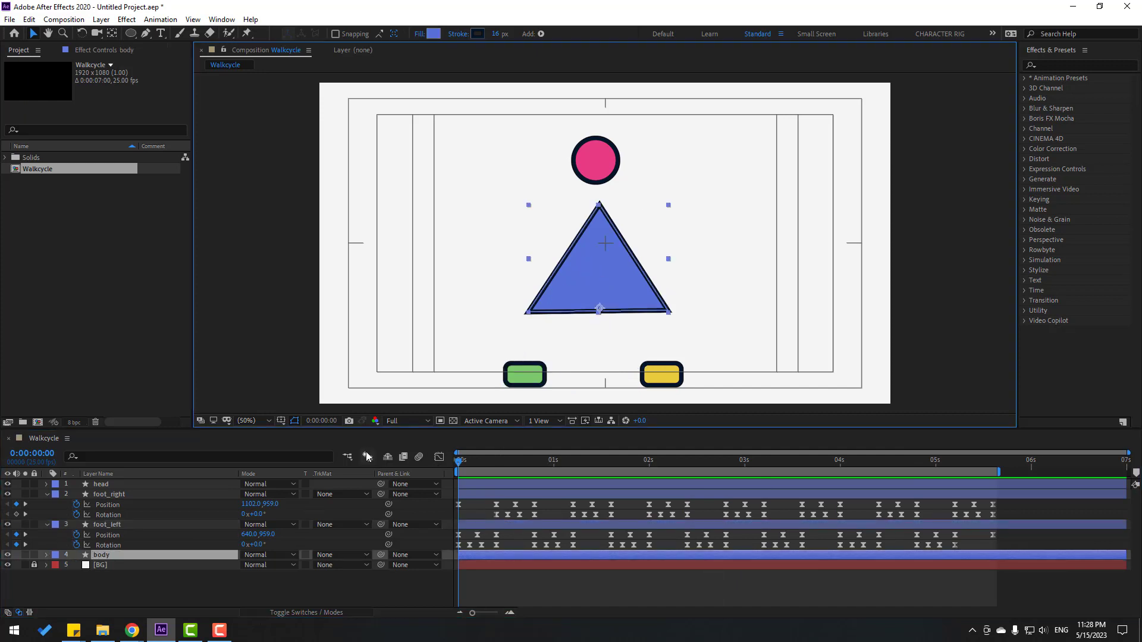
pyautogui.press('p')
pyautogui.click(76, 565)
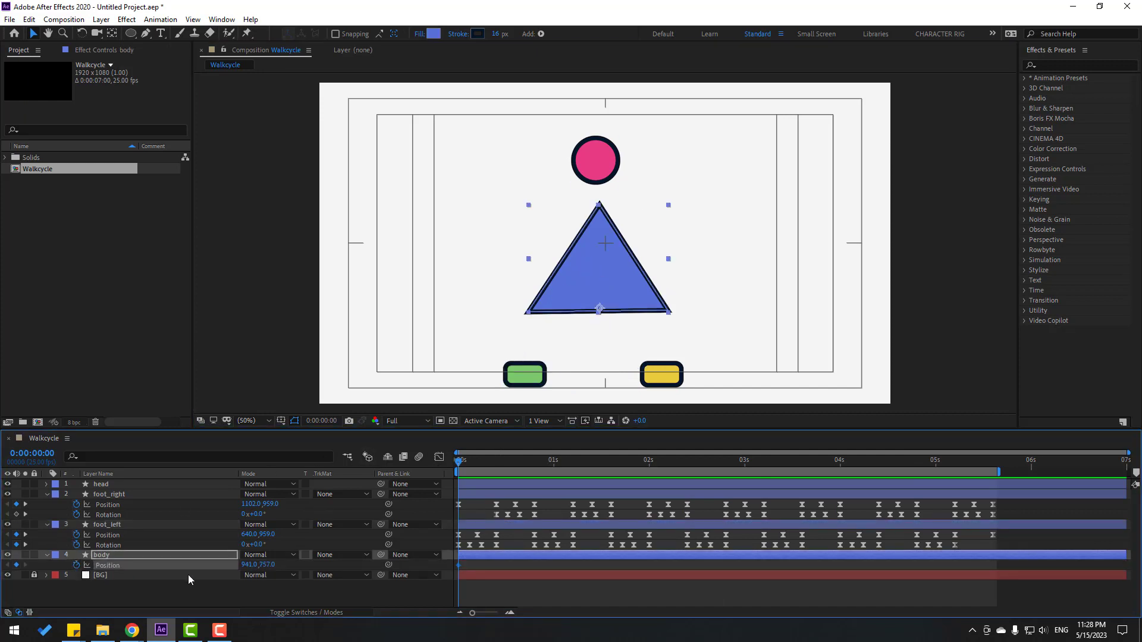
pyautogui.hotkey('shift', 'pagedown')
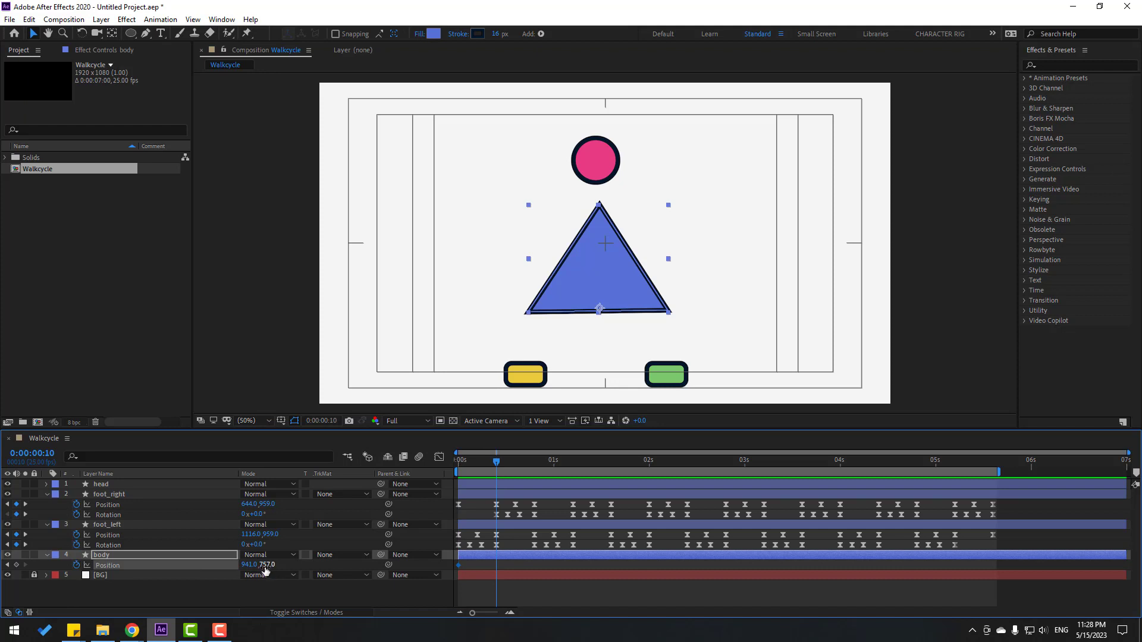
pyautogui.moveTo(267, 565); pyautogui.dragTo(294, 562)
pyautogui.hotkey('shift', 'pagedown')
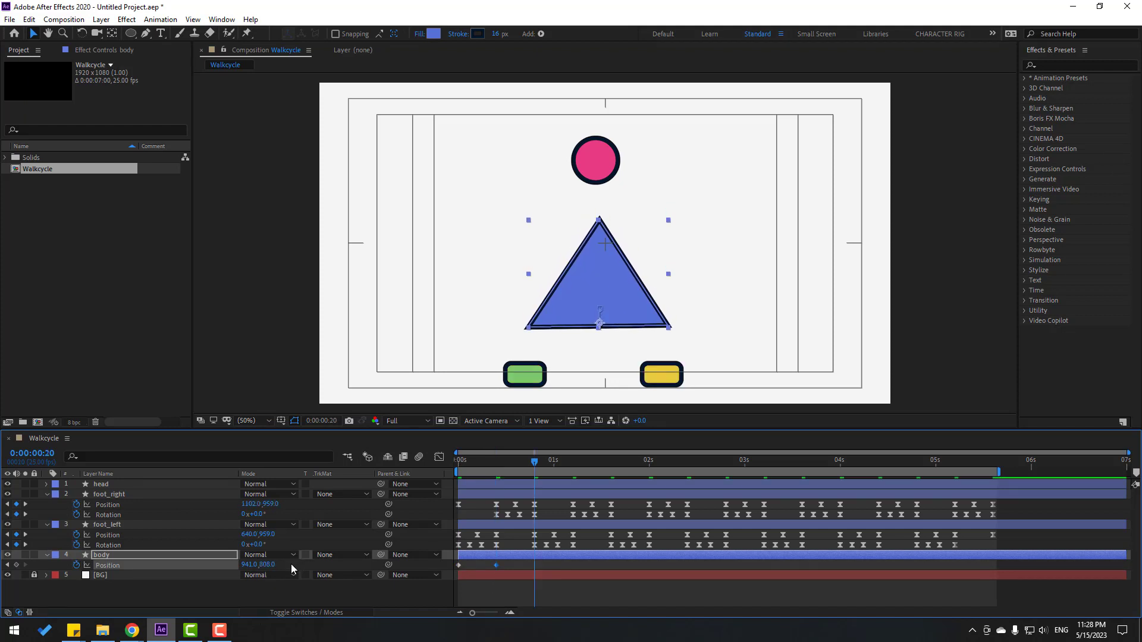
pyautogui.click(458, 565)
pyautogui.hotkey('ctrl', 'c')
pyautogui.hotkey('ctrl', 'v')
# Apply Easy Ease to the body's three Position keyframes
pyautogui.moveTo(545, 566); pyautogui.dragTo(453, 572)
pyautogui.rightClick(459, 567)
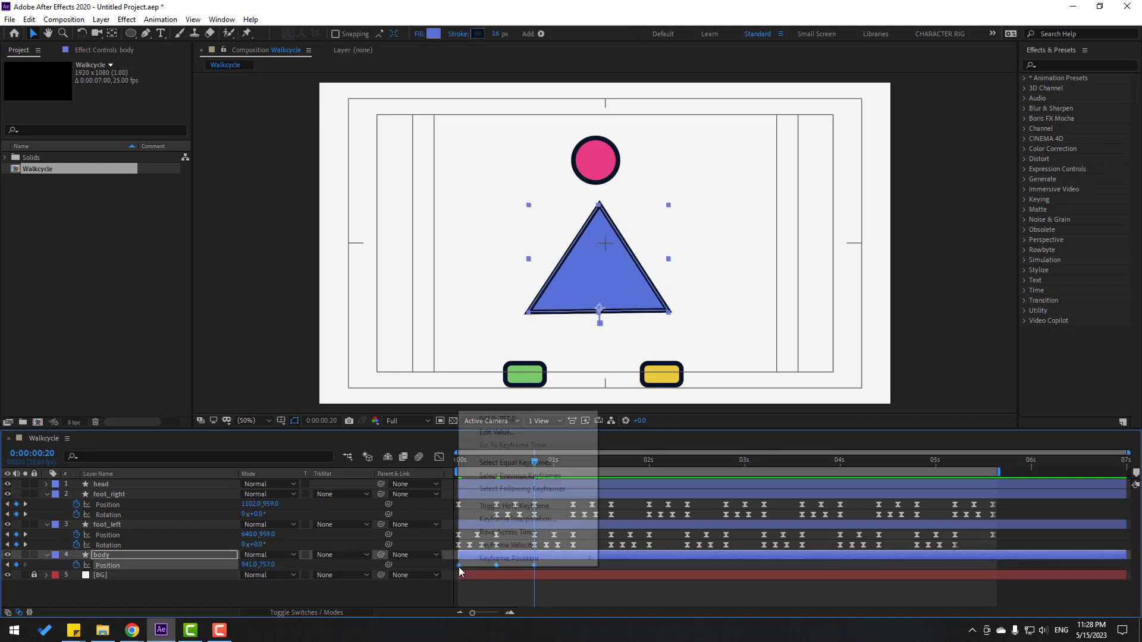
pyautogui.moveTo(523, 558)
pyautogui.click(642, 483)
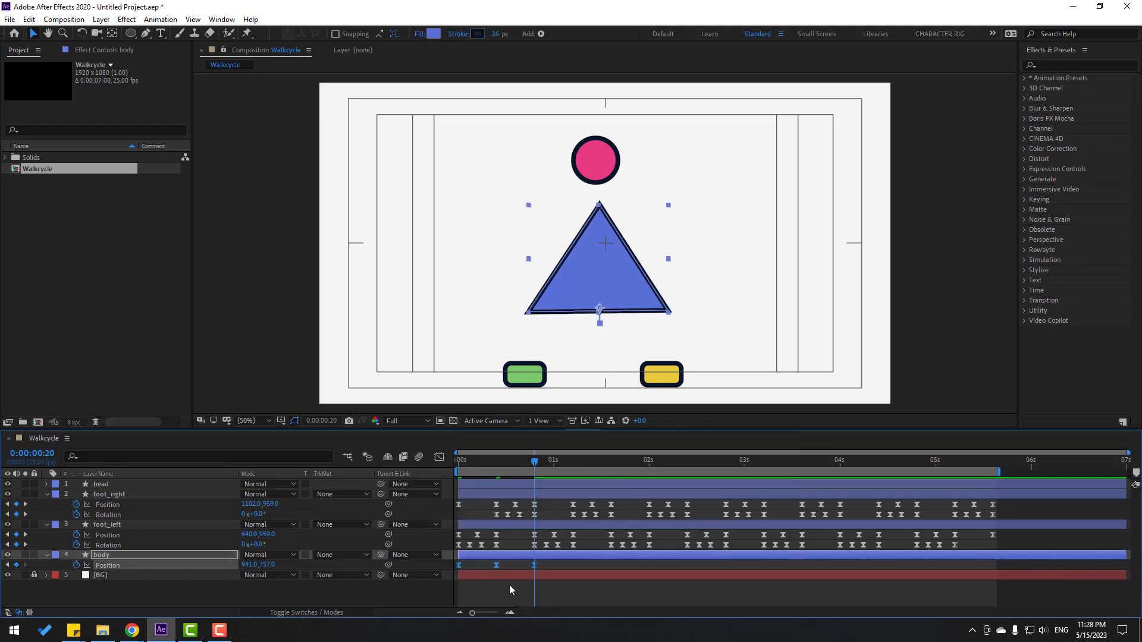
pyautogui.click(370, 593)
# Loop the body's Position with the expression loopOutDuration(type = "cycle", duration = 0), and preview the animation
pyautogui.click(84, 569)
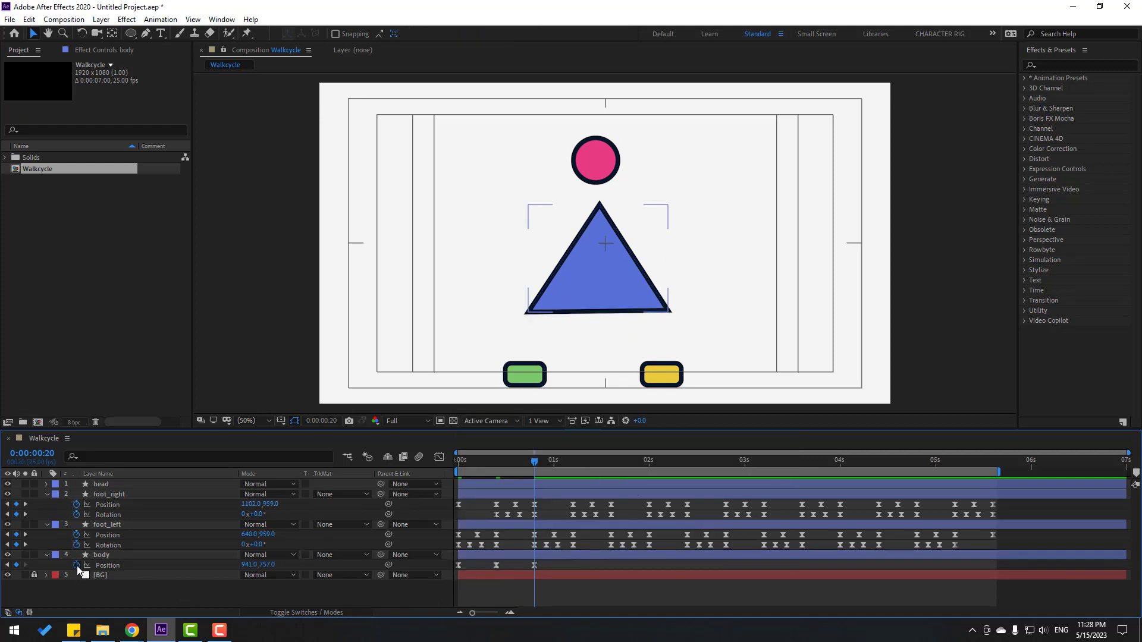
pyautogui.keyDown('alt'); pyautogui.click(76, 566); pyautogui.keyUp('alt')
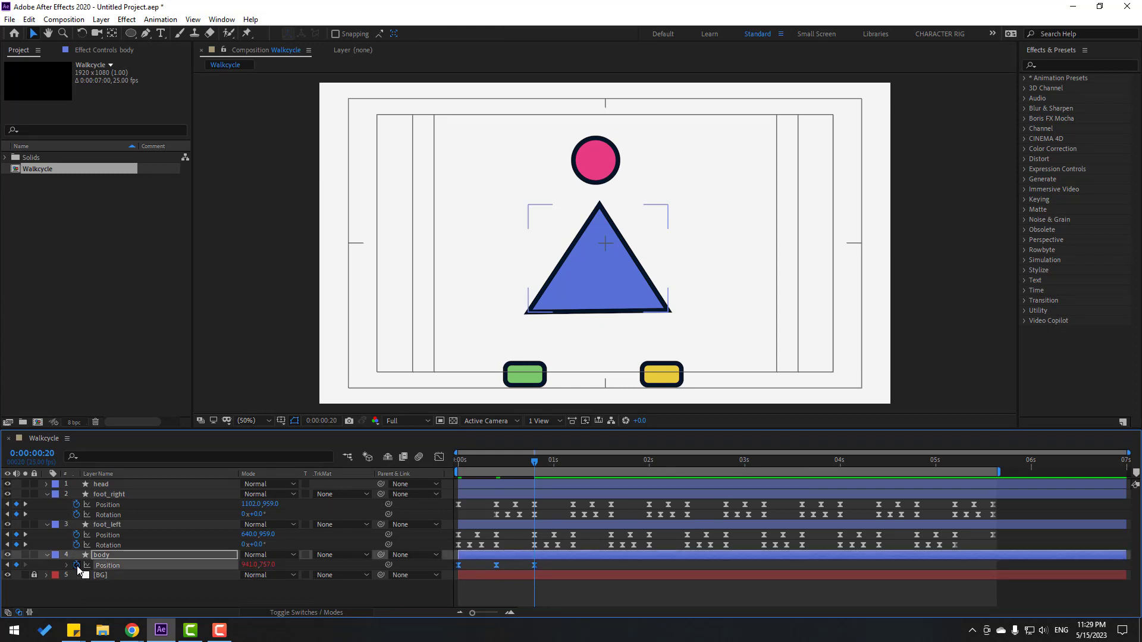
pyautogui.click(286, 574)
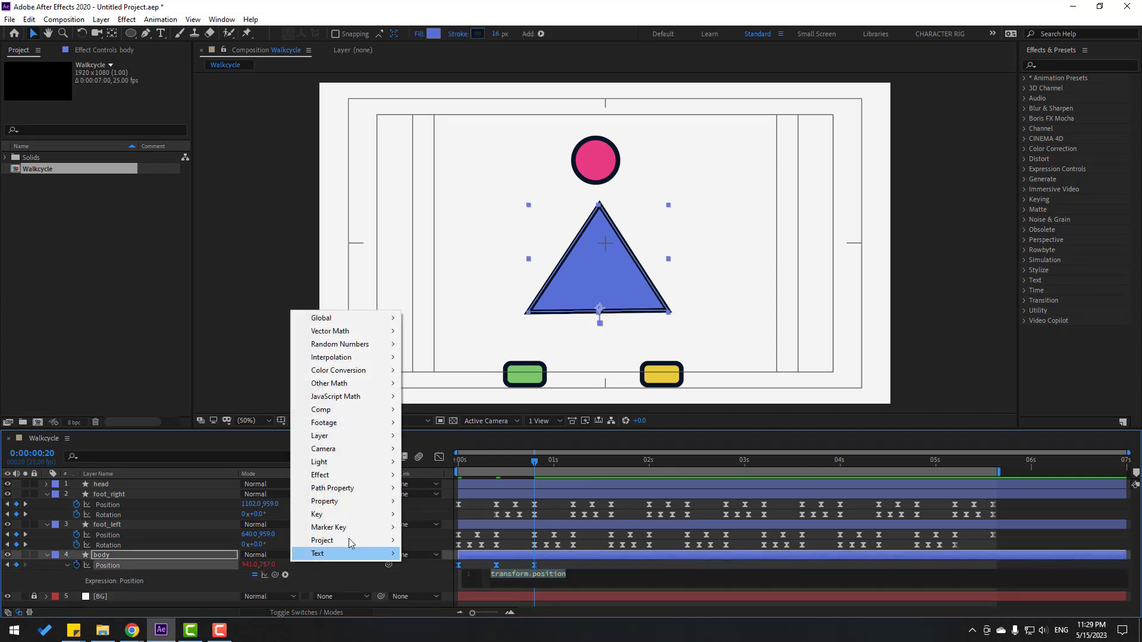
pyautogui.moveTo(366, 502)
pyautogui.click(554, 384)
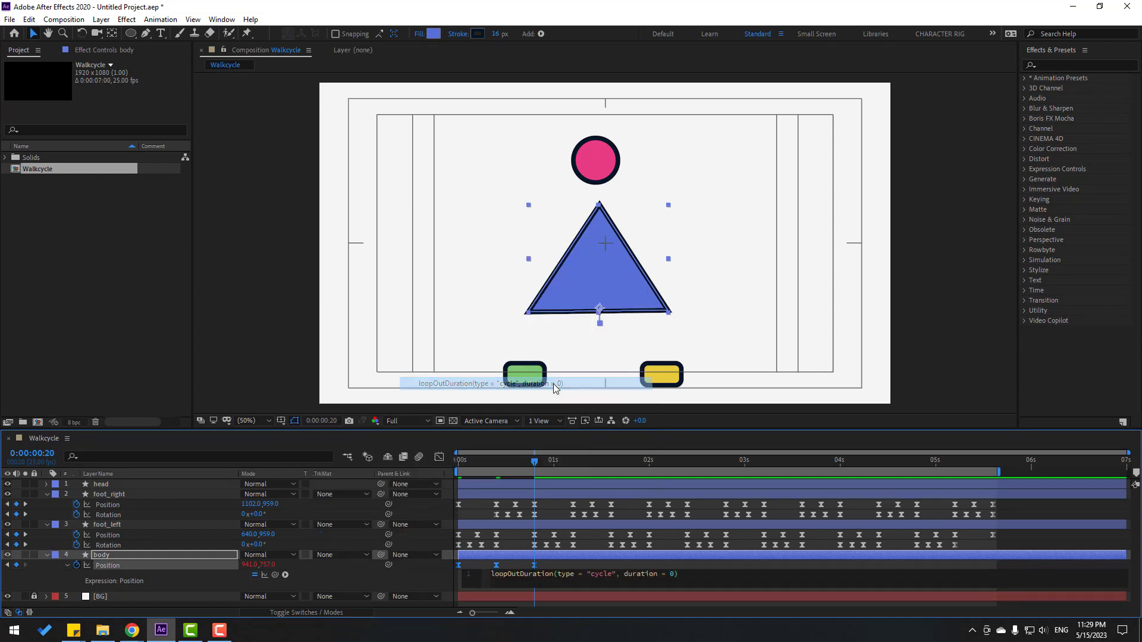
pyautogui.click(728, 564)
pyautogui.press('space')
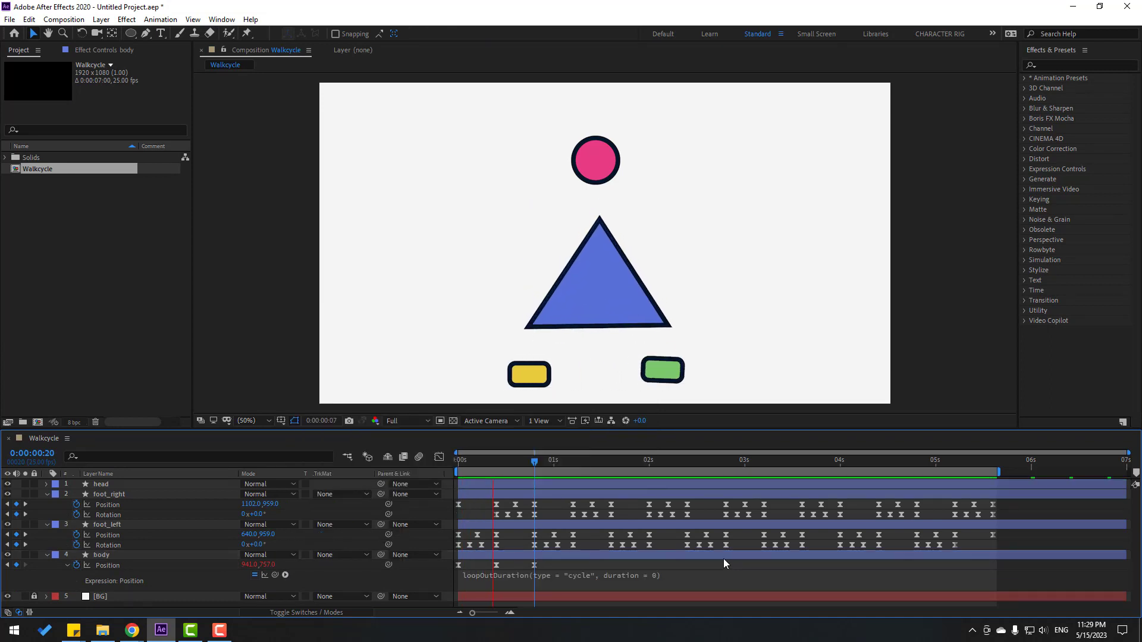
# Compress the body's three Position keyframes proportionally so the last one falls on frame 14, and preview the faster bounce
pyautogui.click(533, 565)
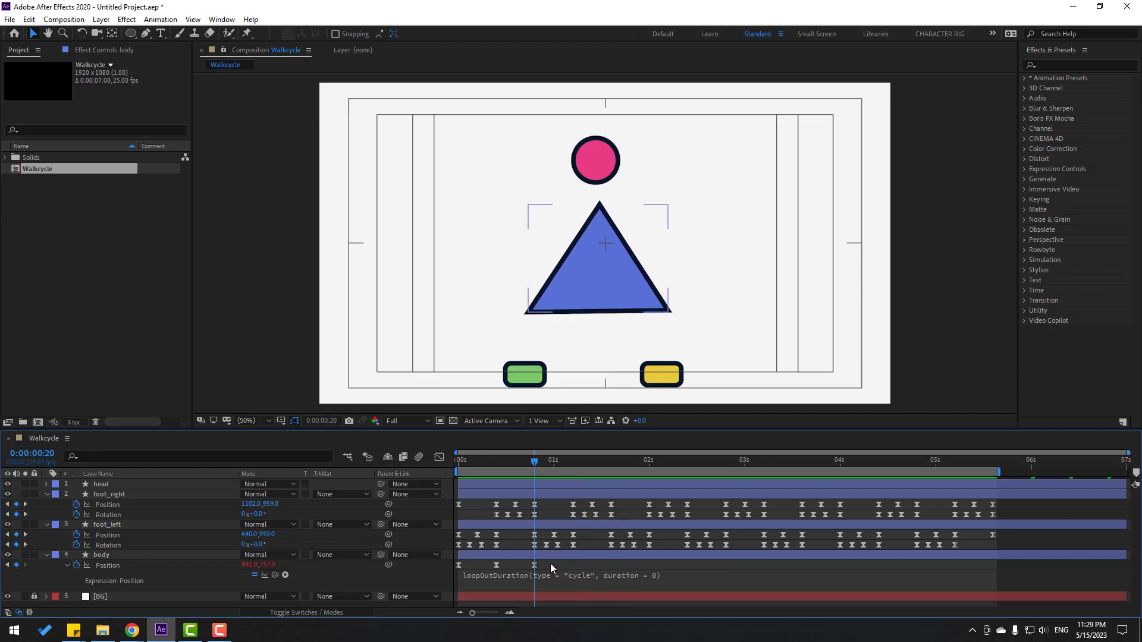
pyautogui.moveTo(551, 563); pyautogui.dragTo(455, 567)
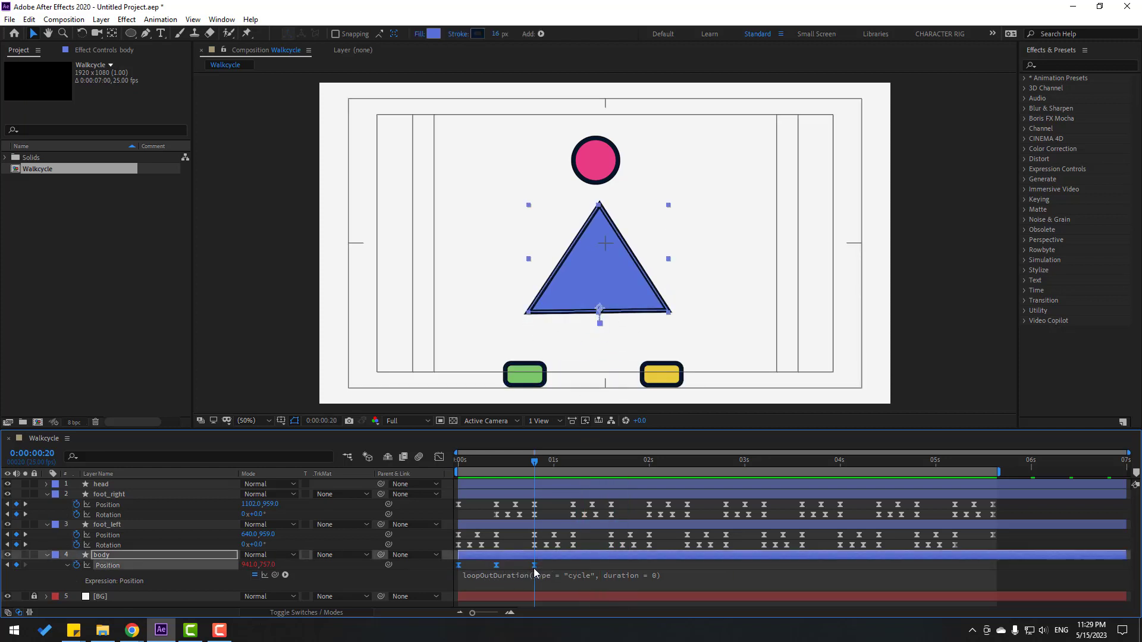
pyautogui.moveTo(534, 566); pyautogui.dragTo(512, 566)
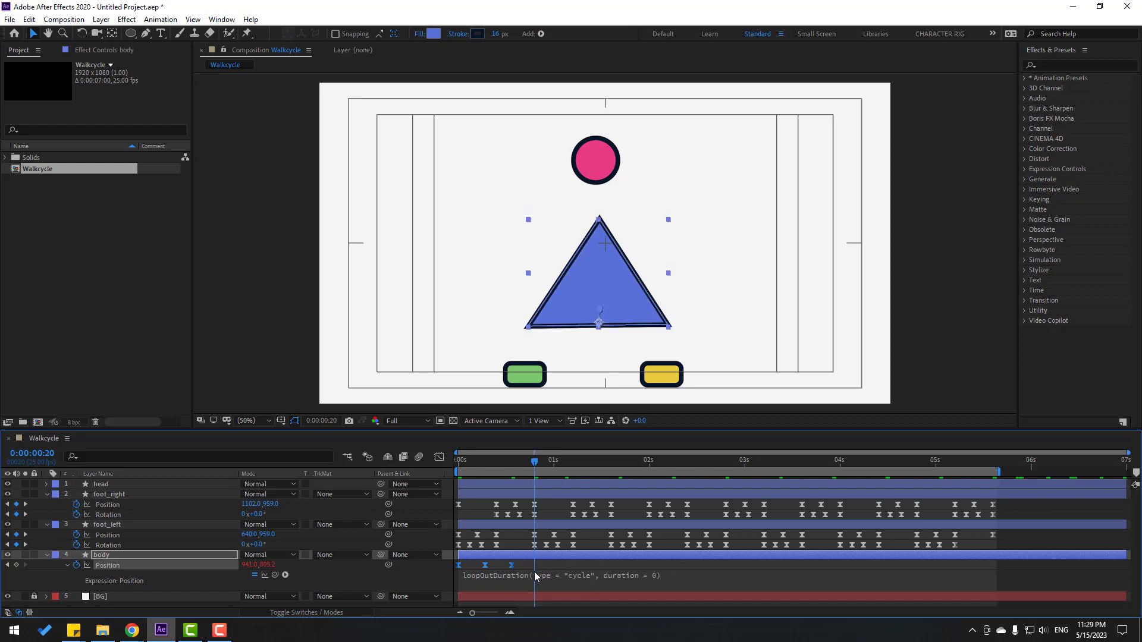
pyautogui.press('space')
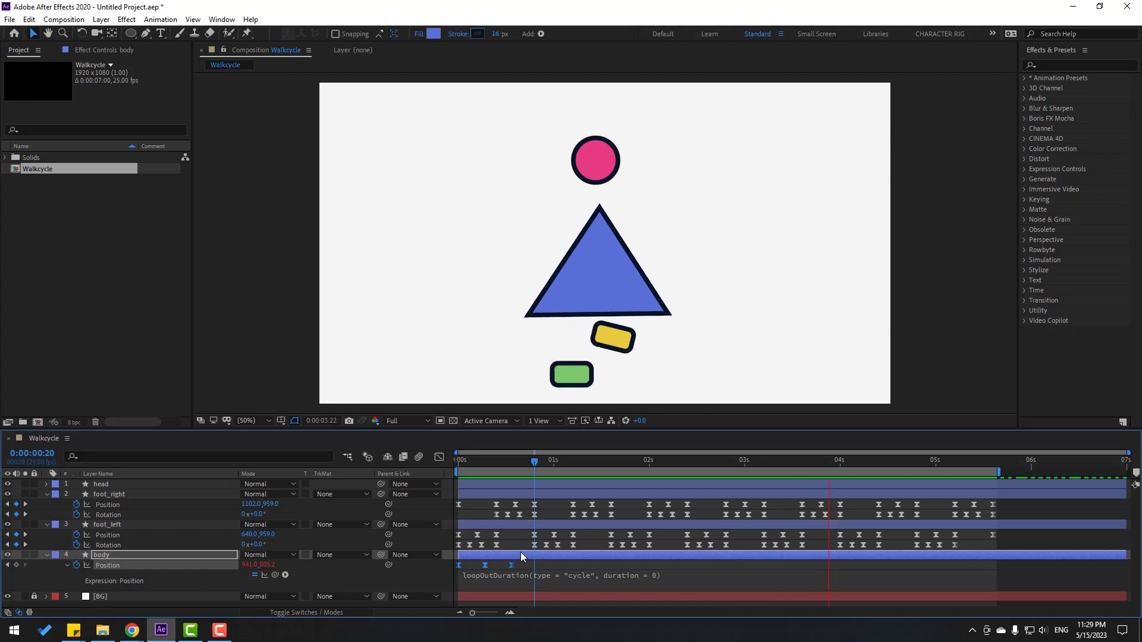
pyautogui.press('space')
# Reveal the body's Rotation alongside Position and keyframe it at 8° on frame 0
pyautogui.click(102, 558)
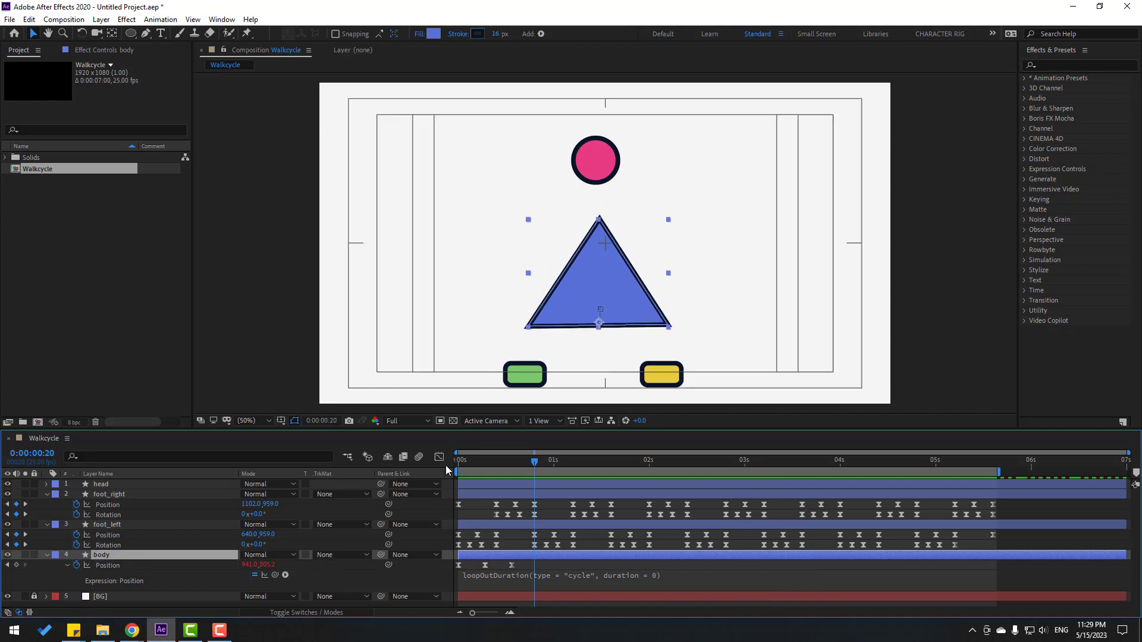
pyautogui.moveTo(476, 469); pyautogui.dragTo(454, 477)
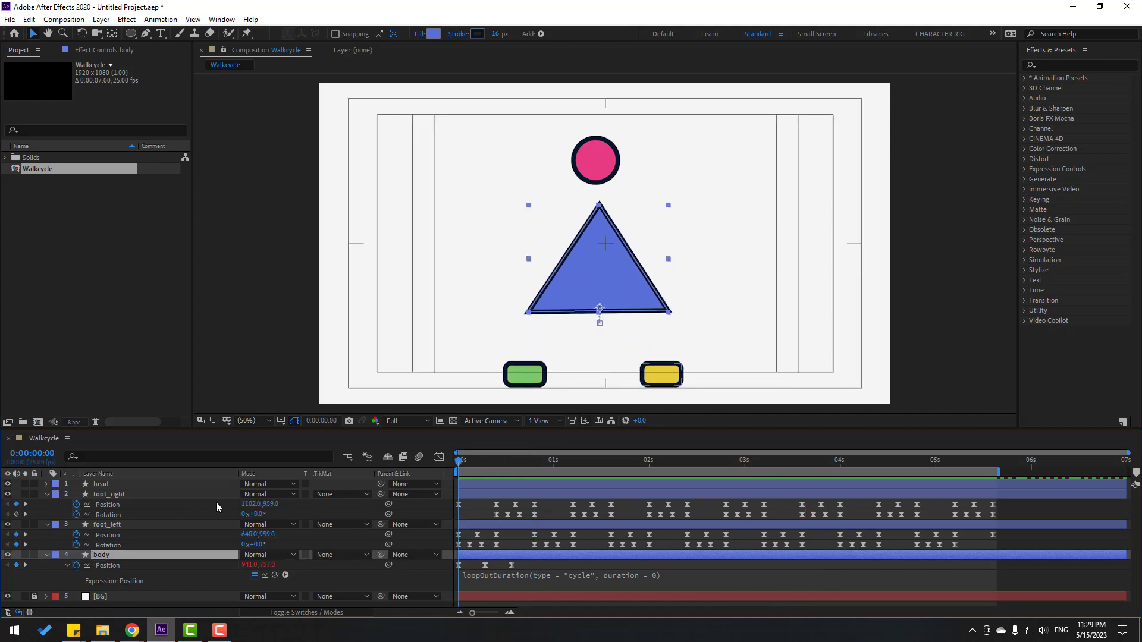
pyautogui.hotkey('shift', 'r')
pyautogui.hotkey('alt', 'shift', 'r')
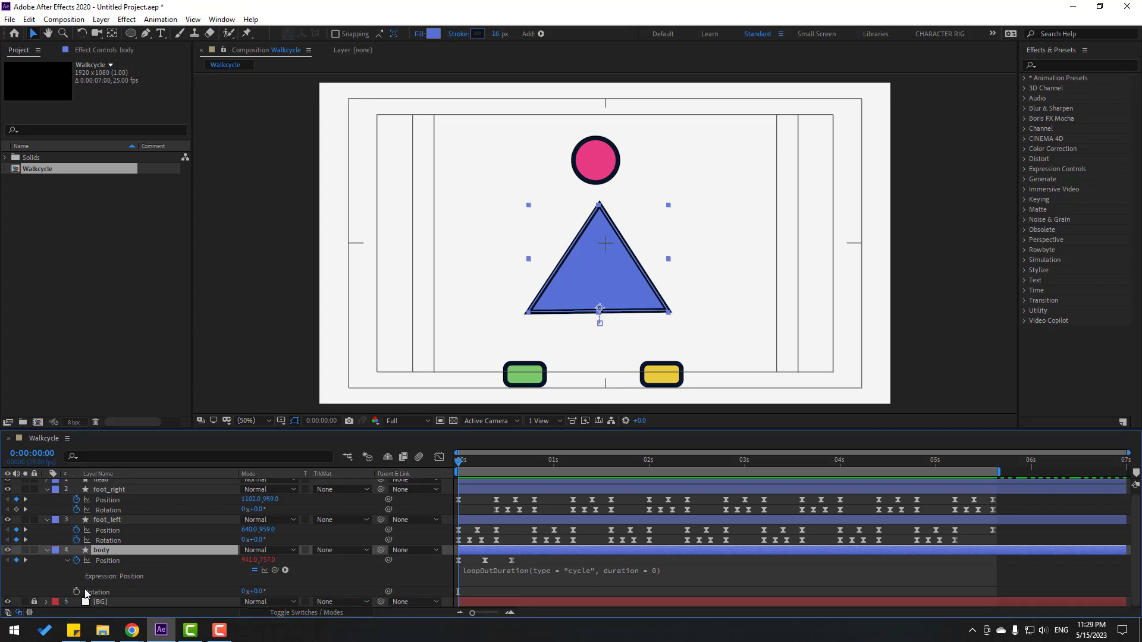
pyautogui.moveTo(263, 591); pyautogui.dragTo(262, 592)
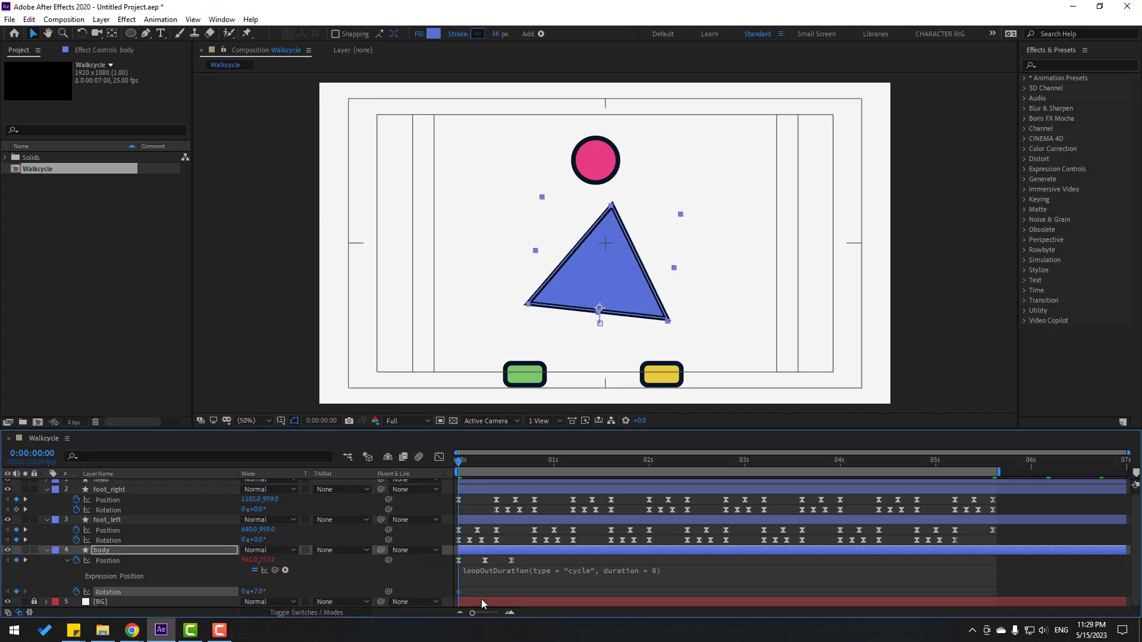
pyautogui.write('8')
pyautogui.press('Return')
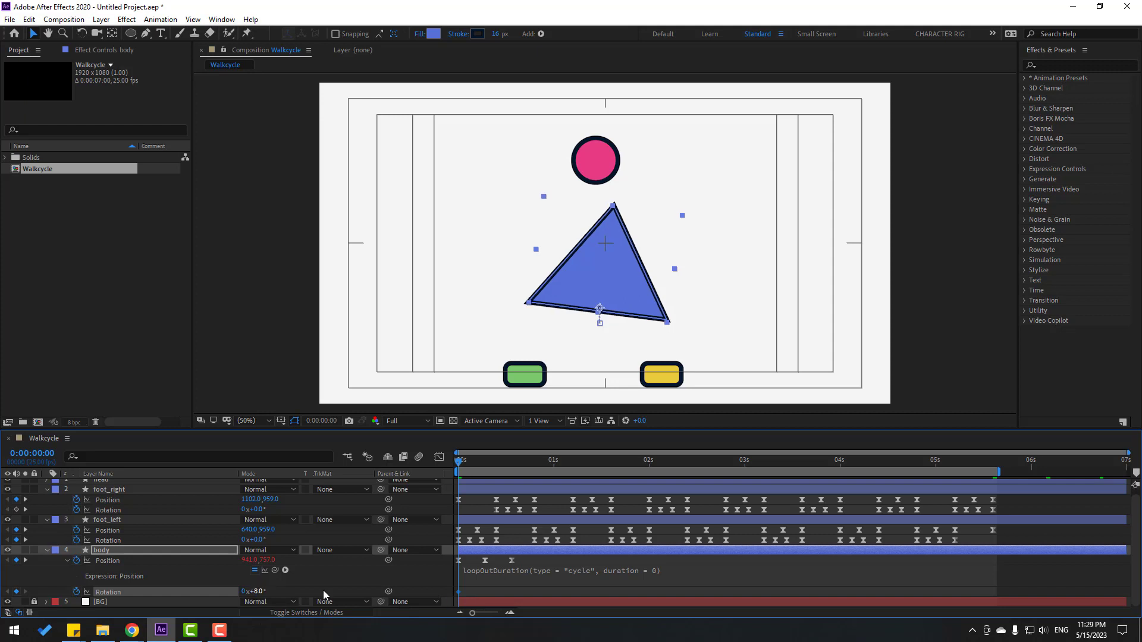
# Set the body's Rotation to -4° at frame 7 and copy the first Rotation keyframe to frame 14
pyautogui.moveTo(463, 469); pyautogui.dragTo(486, 465)
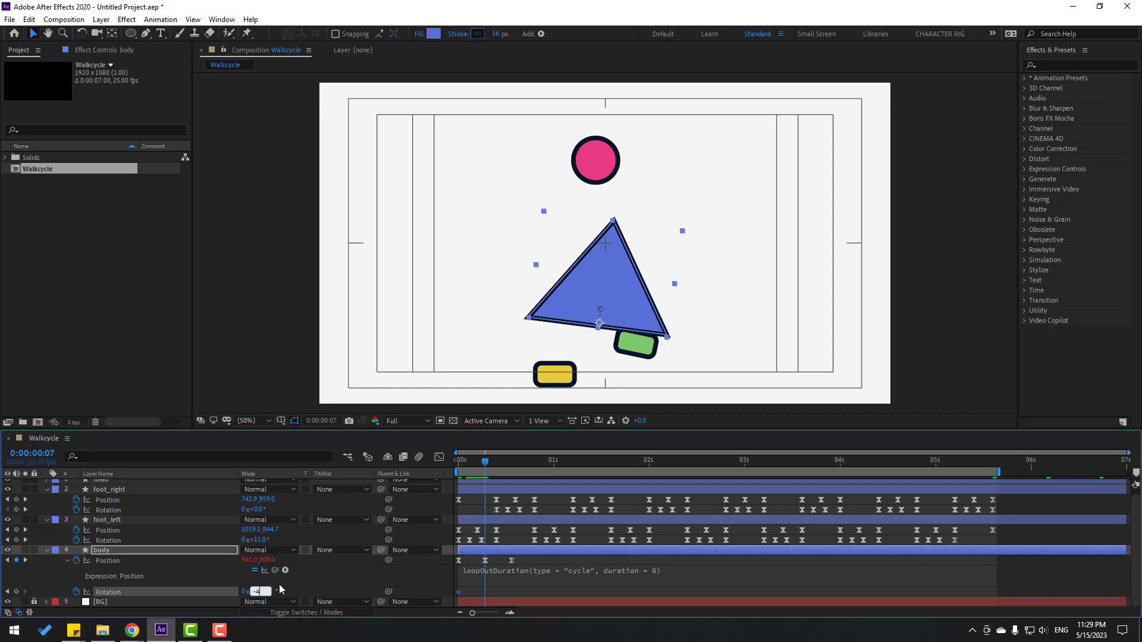
pyautogui.press('Return')
pyautogui.moveTo(476, 459); pyautogui.dragTo(512, 463)
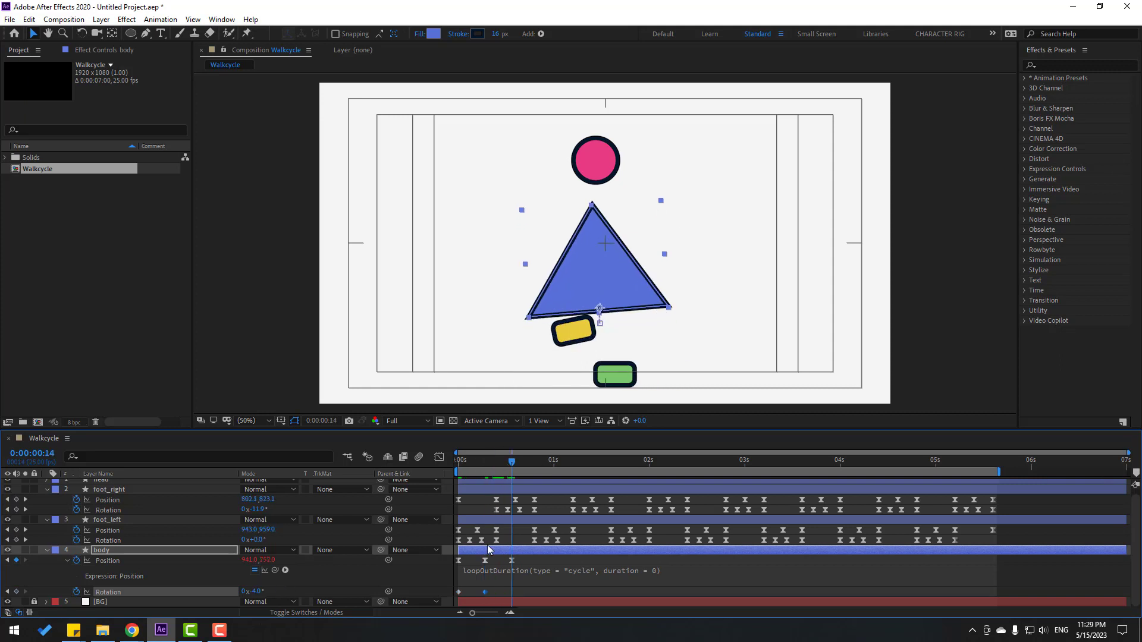
pyautogui.moveTo(455, 586)
pyautogui.mouseDown()
pyautogui.moveTo(467, 598)
pyautogui.moveTo(453, 600)
pyautogui.mouseUp()
pyautogui.hotkey('ctrl', 'c')
pyautogui.hotkey('ctrl', 'v')
# Apply Easy Ease to the body's three Rotation keyframes
pyautogui.rightClick(458, 592)
pyautogui.moveTo(506, 584)
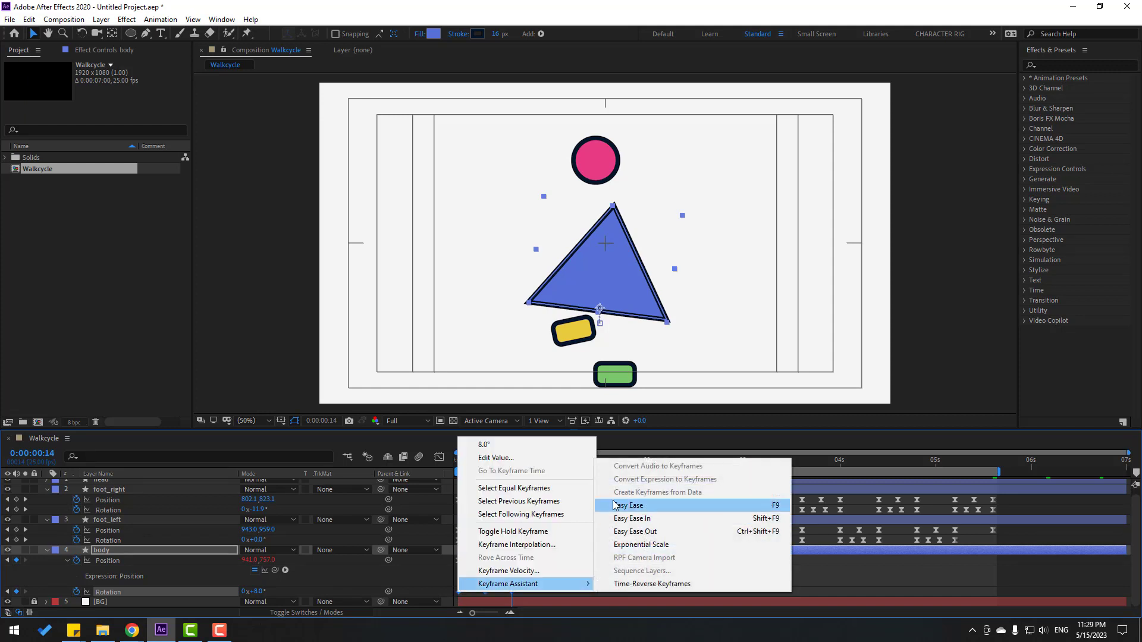
pyautogui.click(618, 502)
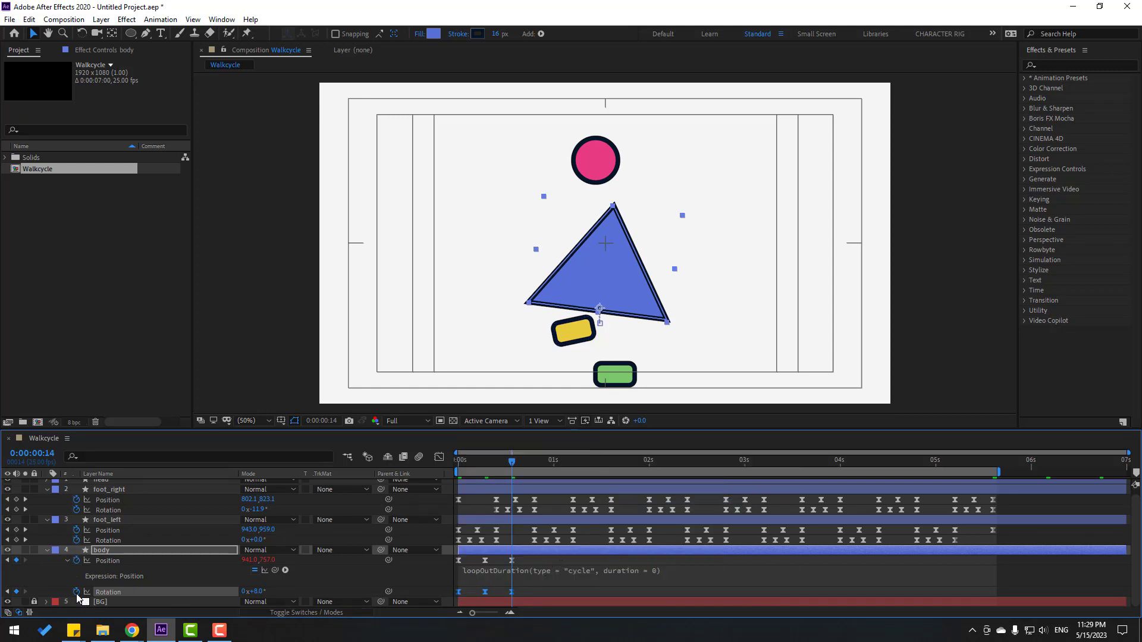
# Loop the body's Rotation with the expression loopOutDuration(type = "cycle", duration = 0), and preview the swaying body
pyautogui.keyDown('alt'); pyautogui.click(77, 592); pyautogui.keyUp('alt')
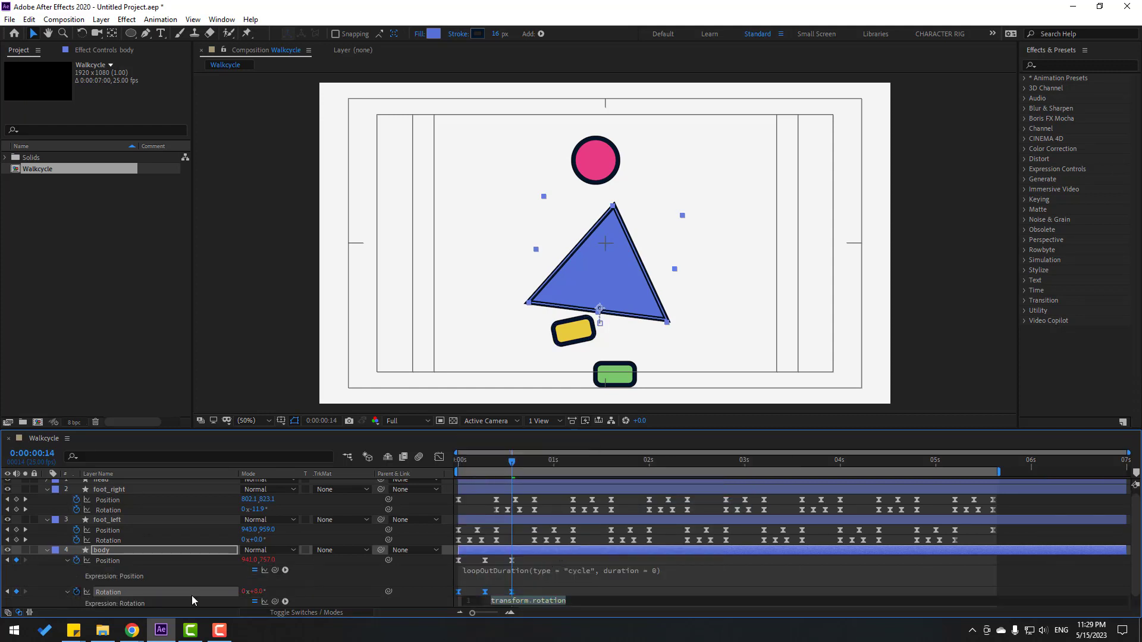
pyautogui.click(286, 602)
pyautogui.moveTo(351, 528)
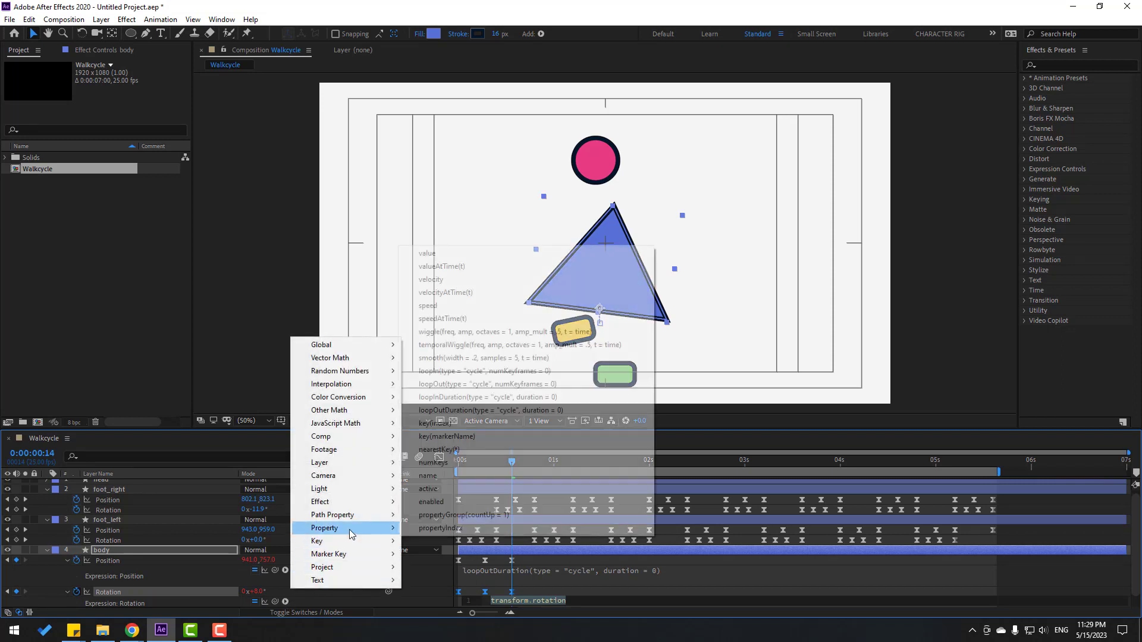
pyautogui.click(499, 410)
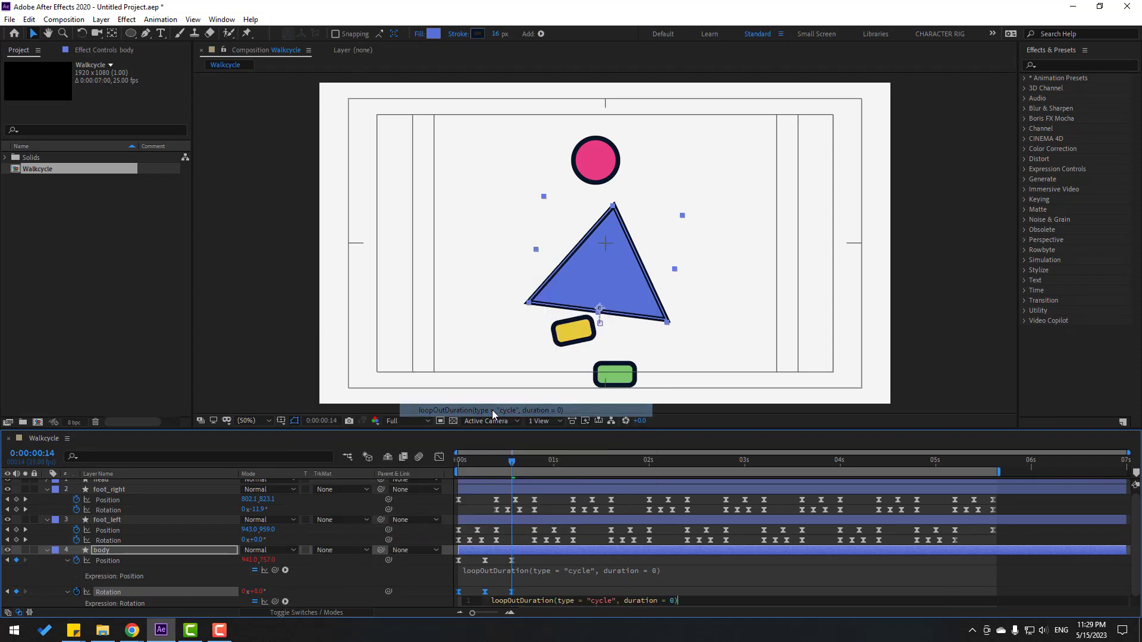
pyautogui.click(543, 592)
pyautogui.press('space')
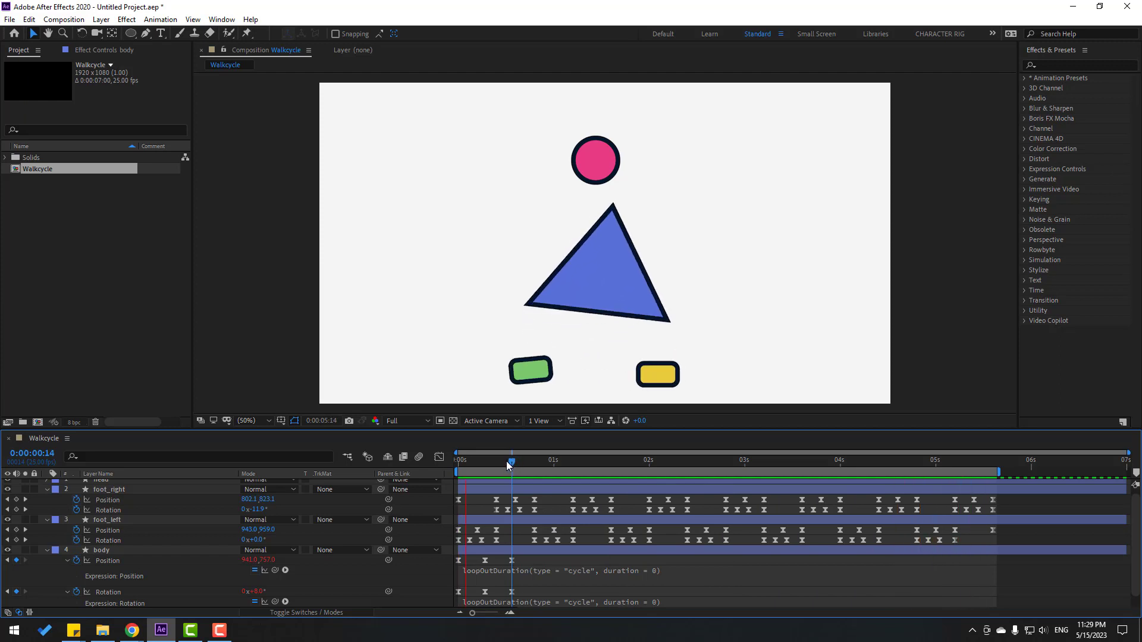
# Reduce the body's Rotation keyframes to 3° at frame 0 and 4° at frame 14
pyautogui.click(485, 461)
pyautogui.moveTo(473, 464)
pyautogui.mouseDown()
pyautogui.moveTo(458, 464)
pyautogui.moveTo(497, 461)
pyautogui.moveTo(455, 464)
pyautogui.mouseUp()
pyautogui.click(503, 549)
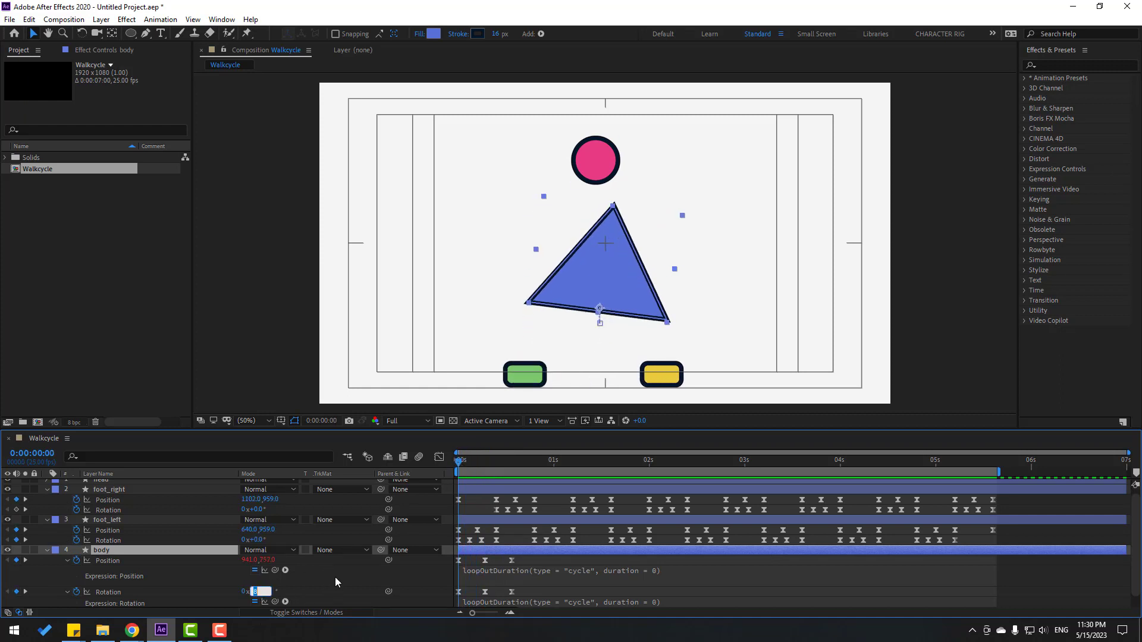
pyautogui.press('Return')
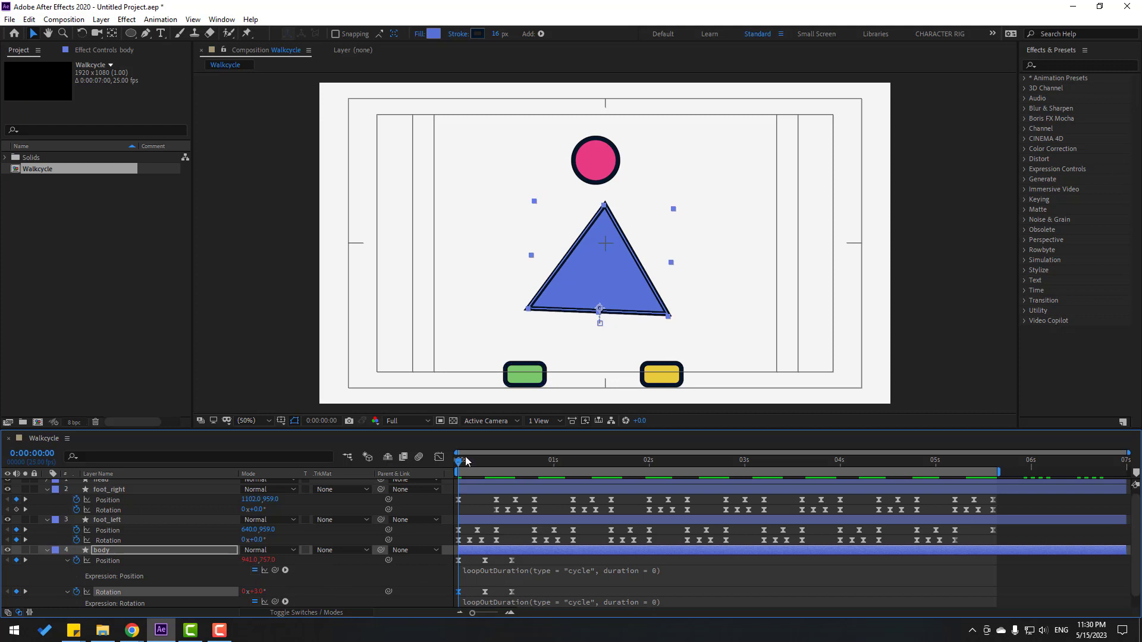
pyautogui.moveTo(467, 462); pyautogui.dragTo(511, 467)
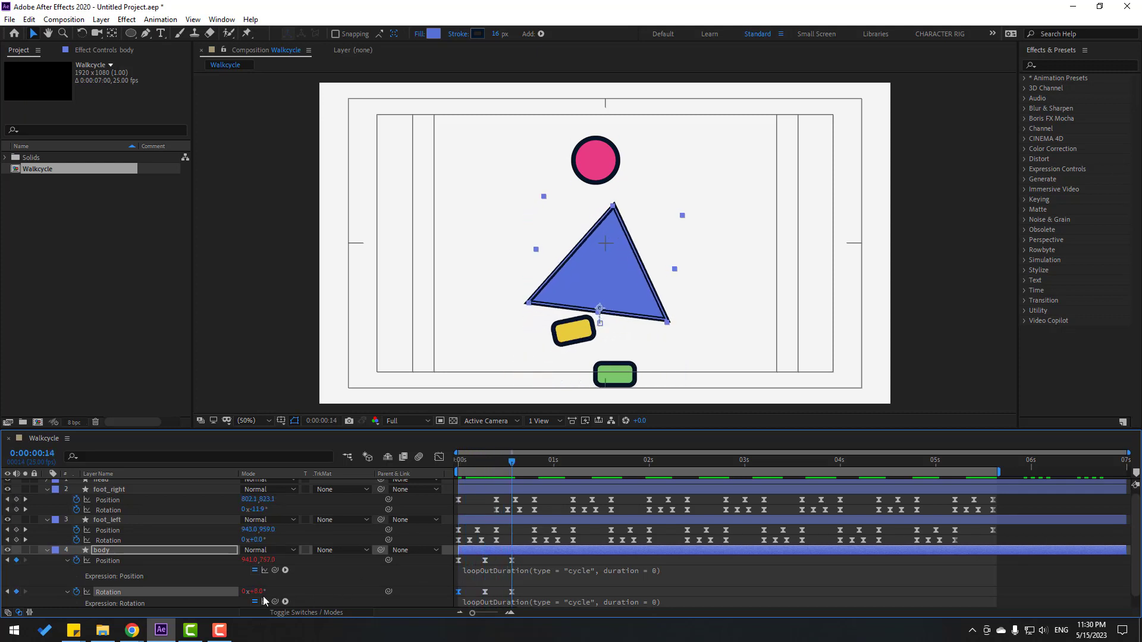
pyautogui.click(259, 592)
pyautogui.write('4')
pyautogui.press('Return')
# Set the body's Rotation to -2° at frame 7 and preview the softer sway
pyautogui.click(485, 465)
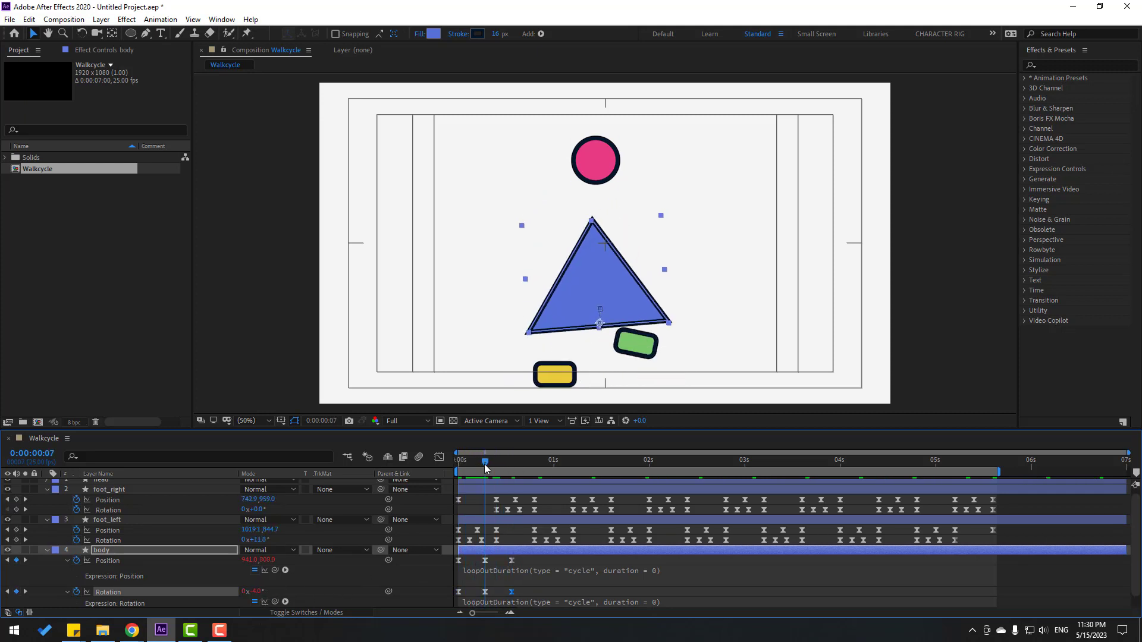
pyautogui.write('-2')
pyautogui.press('Return')
pyautogui.press('space')
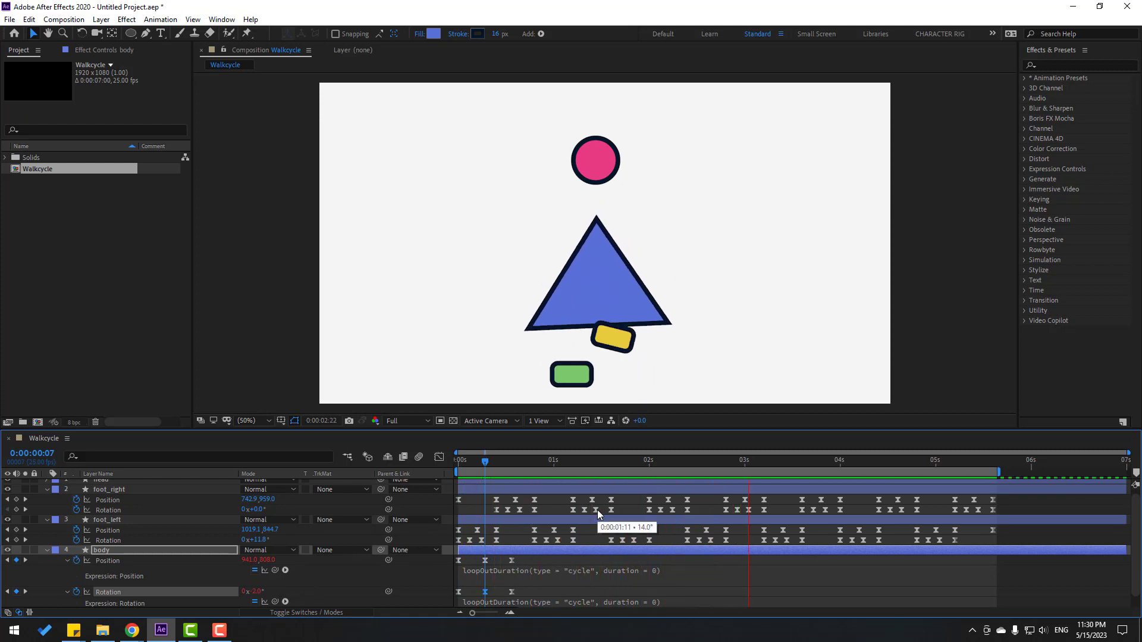
pyautogui.press('space')
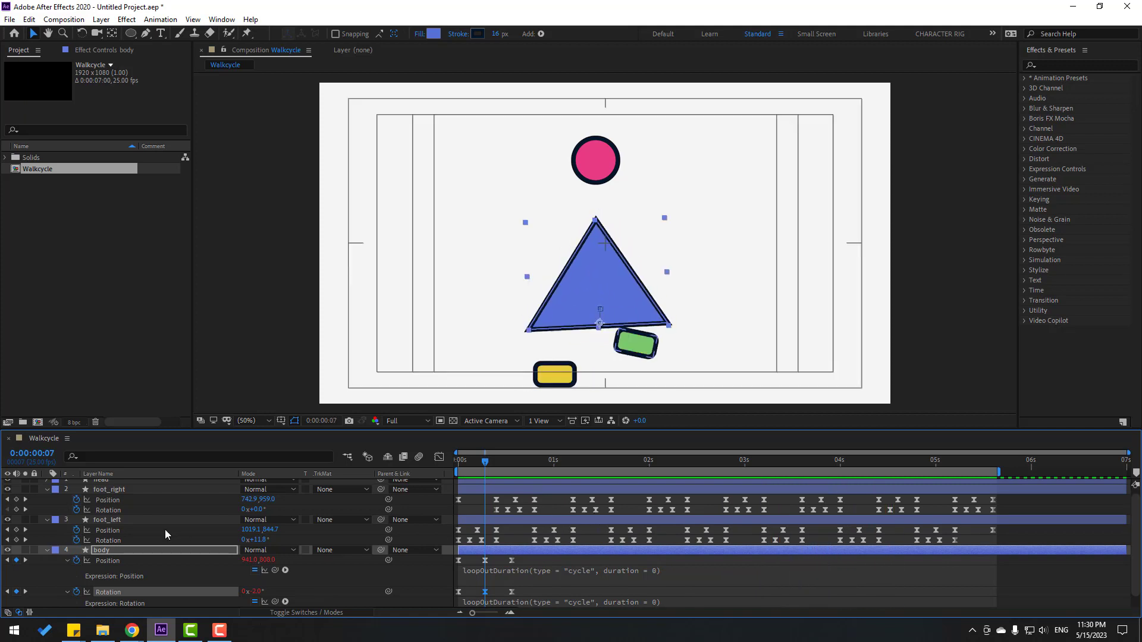
# Compress the body's Rotation keyframes proportionally so the last one falls on frame 10, and preview the timing
pyautogui.click(506, 593)
pyautogui.moveTo(452, 613); pyautogui.dragTo(501, 597)
pyautogui.press('space')
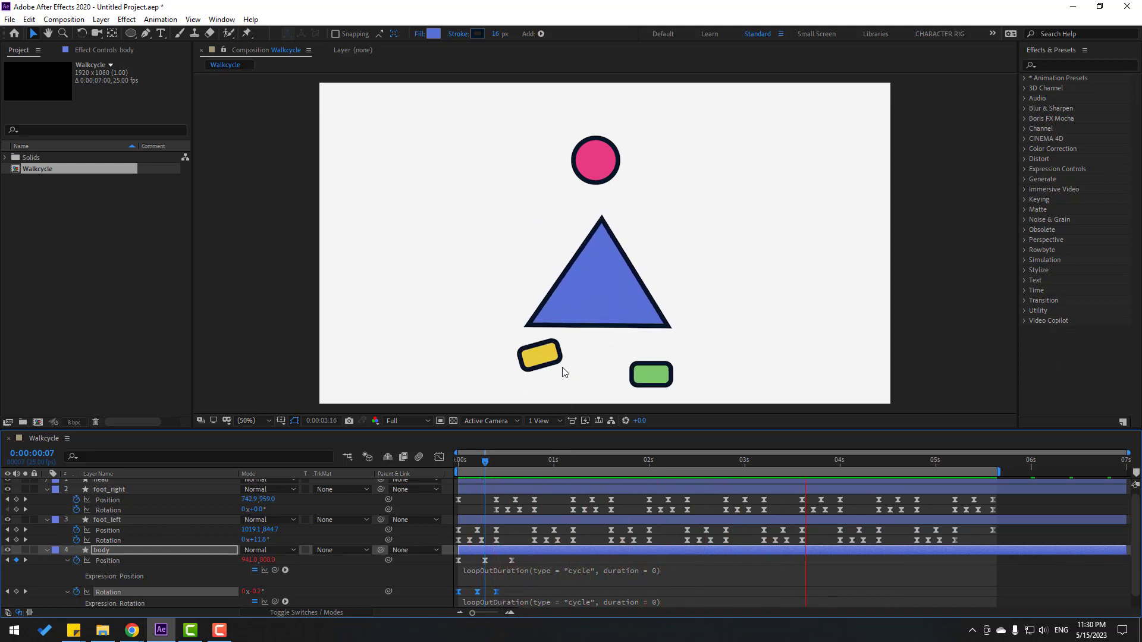
pyautogui.press('space')
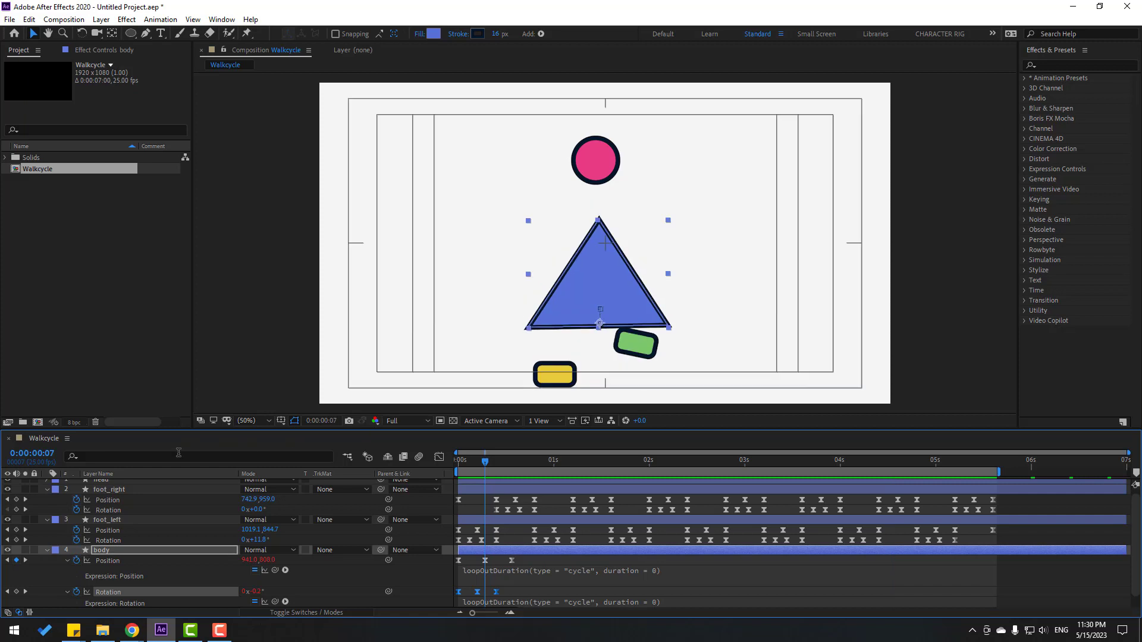
# Collapse the body, foot_left and foot_right layers, and parent the head layer to the body layer
pyautogui.click(49, 549)
pyautogui.click(48, 526)
pyautogui.click(48, 504)
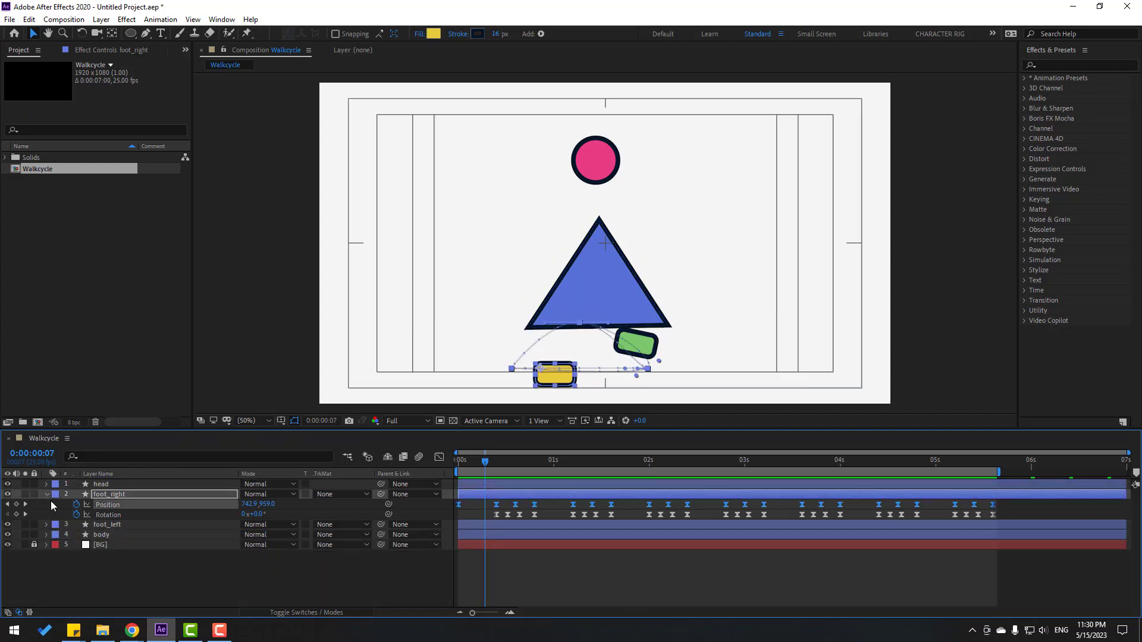
pyautogui.click(45, 498)
pyautogui.click(102, 485)
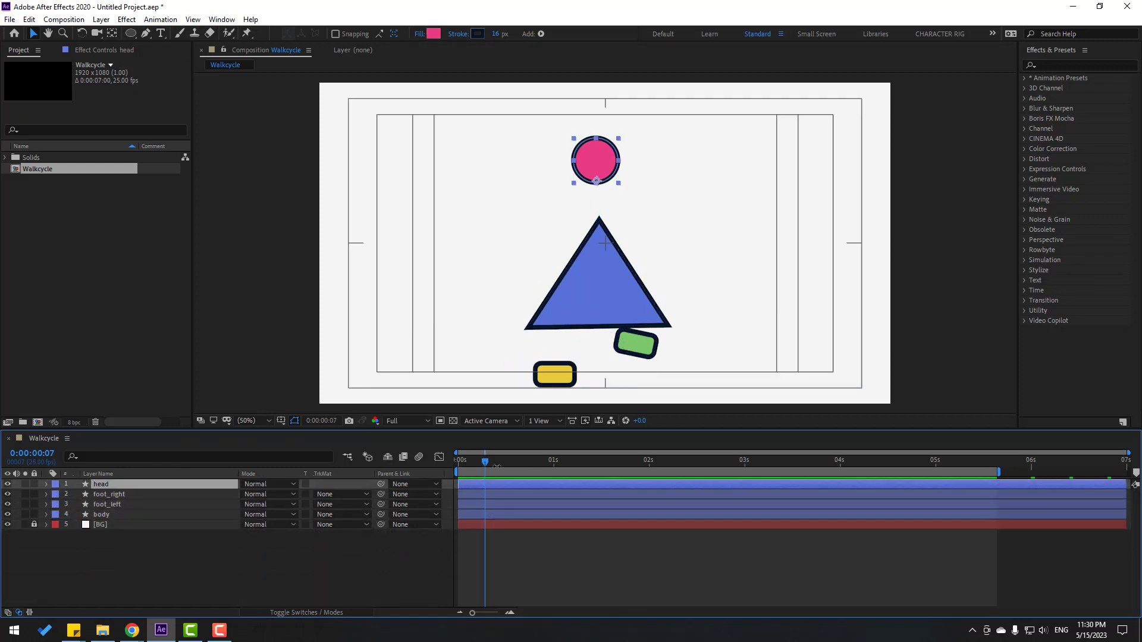
pyautogui.moveTo(381, 483); pyautogui.dragTo(141, 515)
# Keyframe the head's Position at frame 0, lower the head slightly at frame 10, and copy the first keyframe to frame 20
pyautogui.moveTo(485, 467); pyautogui.dragTo(444, 468)
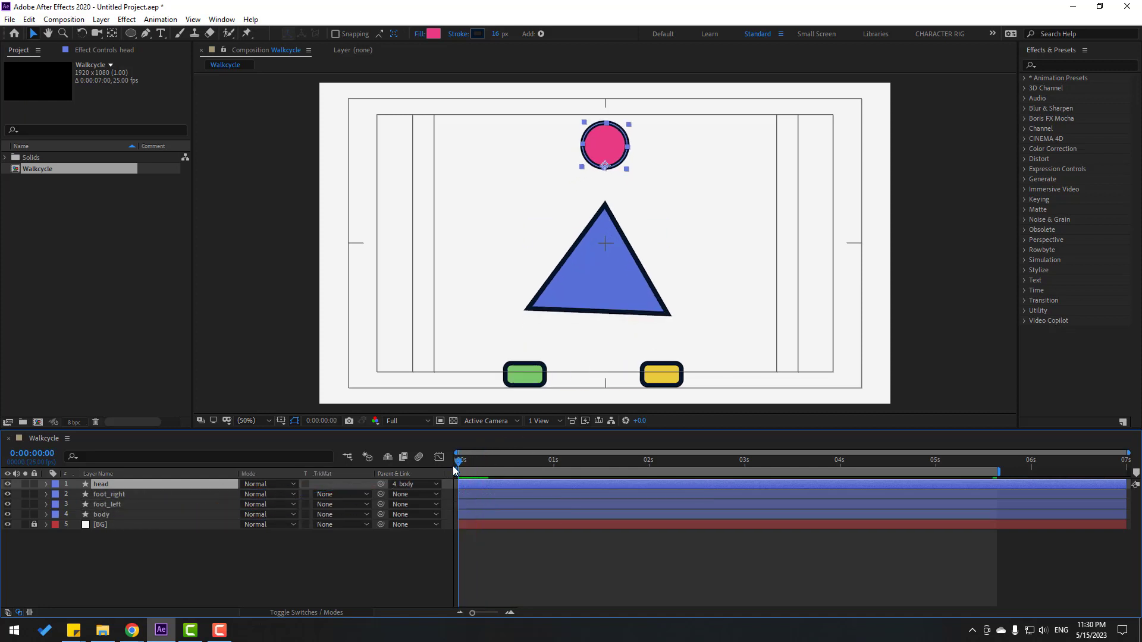
pyautogui.press('p')
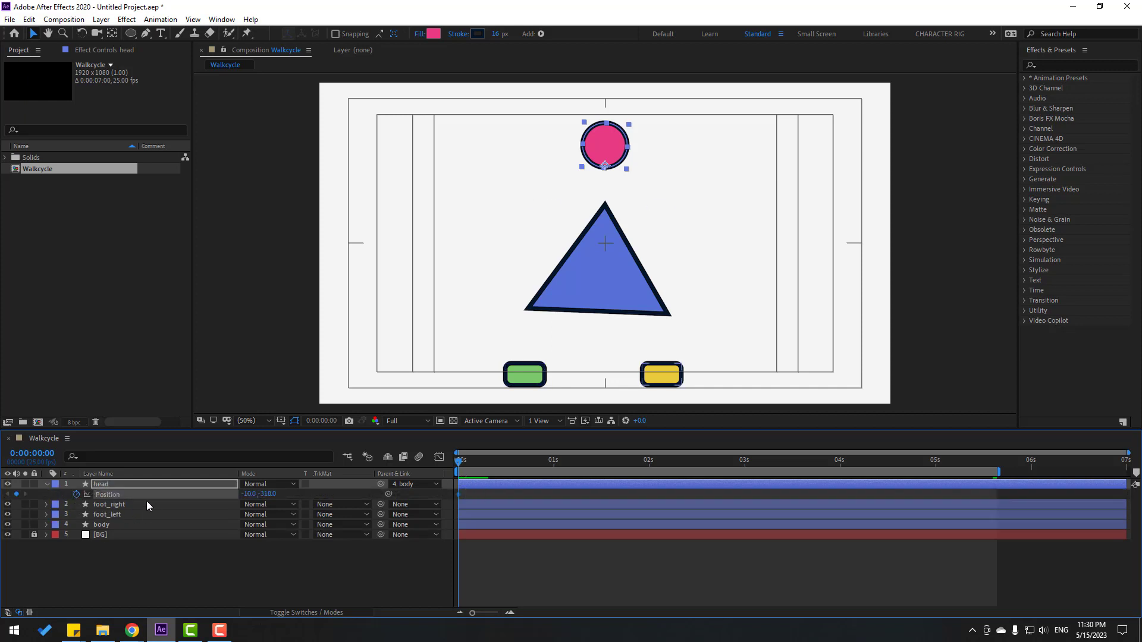
pyautogui.press('space')
pyautogui.moveTo(272, 494); pyautogui.dragTo(291, 502)
pyautogui.hotkey('shift', 'pagedown')
pyautogui.moveTo(470, 495); pyautogui.dragTo(448, 503)
pyautogui.hotkey('ctrl', 'v')
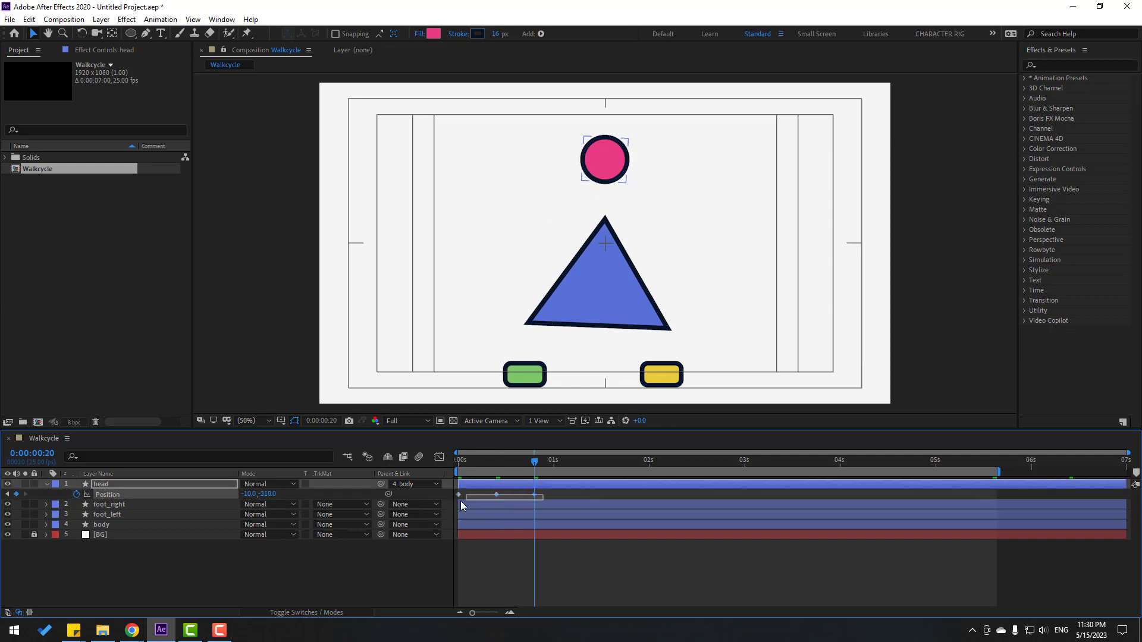
# Apply Easy Ease to all three of the head's Position keyframes
pyautogui.rightClick(459, 494)
pyautogui.moveTo(473, 485)
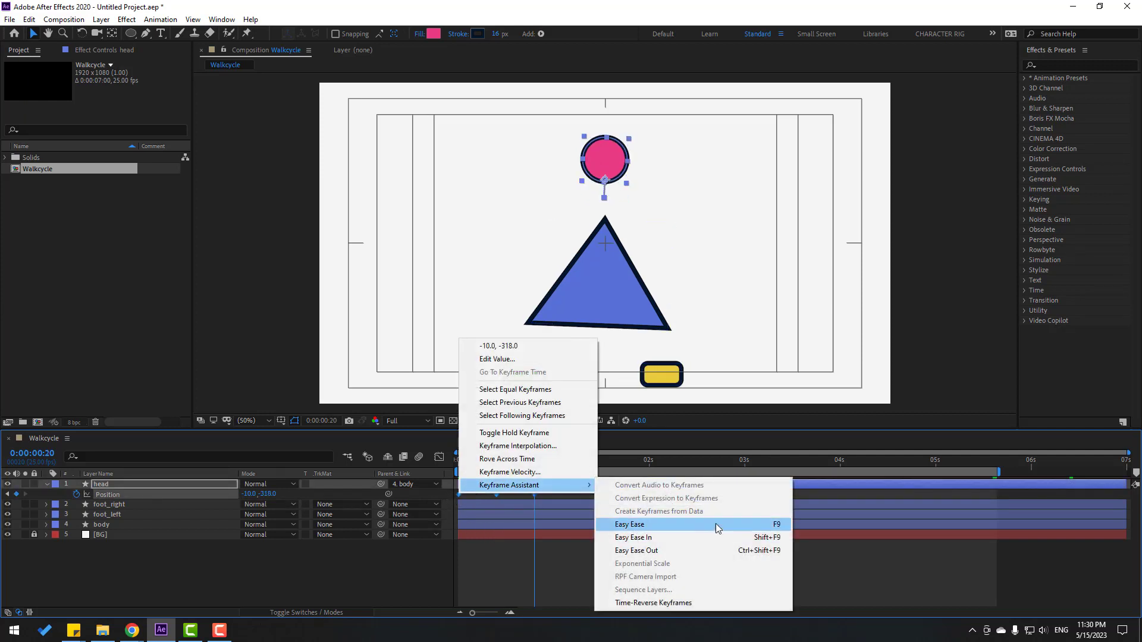
pyautogui.click(748, 525)
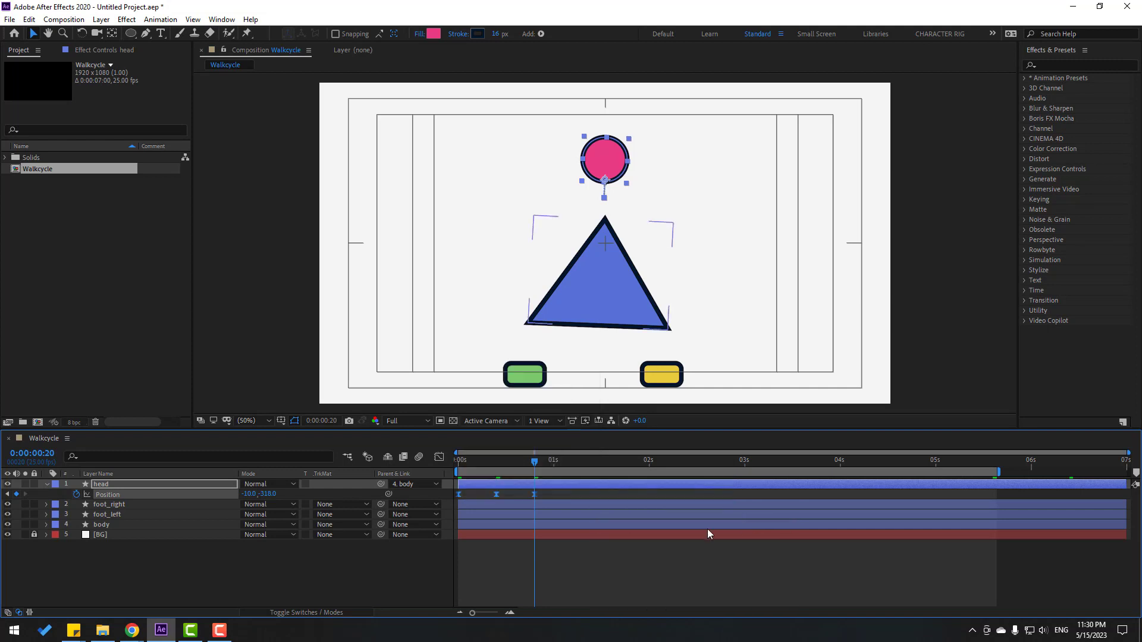
# Keyframe the head's Rotation at -10.8° on frame 0 and 9.2° on frame 10, and copy the first keyframe to frame 20
pyautogui.moveTo(516, 466); pyautogui.dragTo(444, 466)
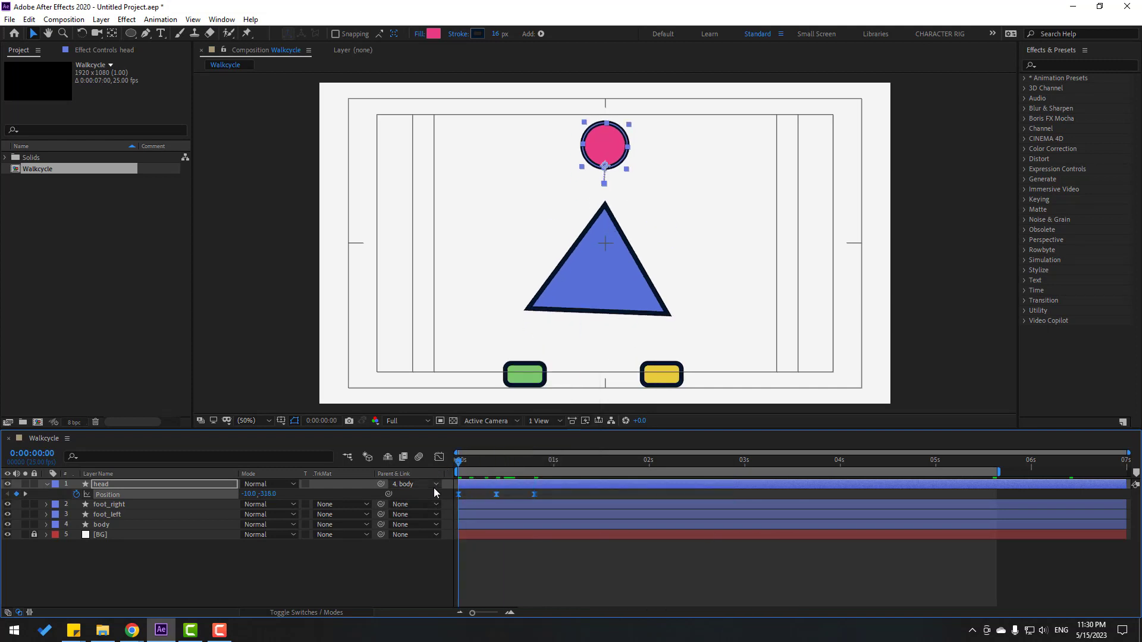
pyautogui.hotkey('shift', 'r')
pyautogui.click(77, 505)
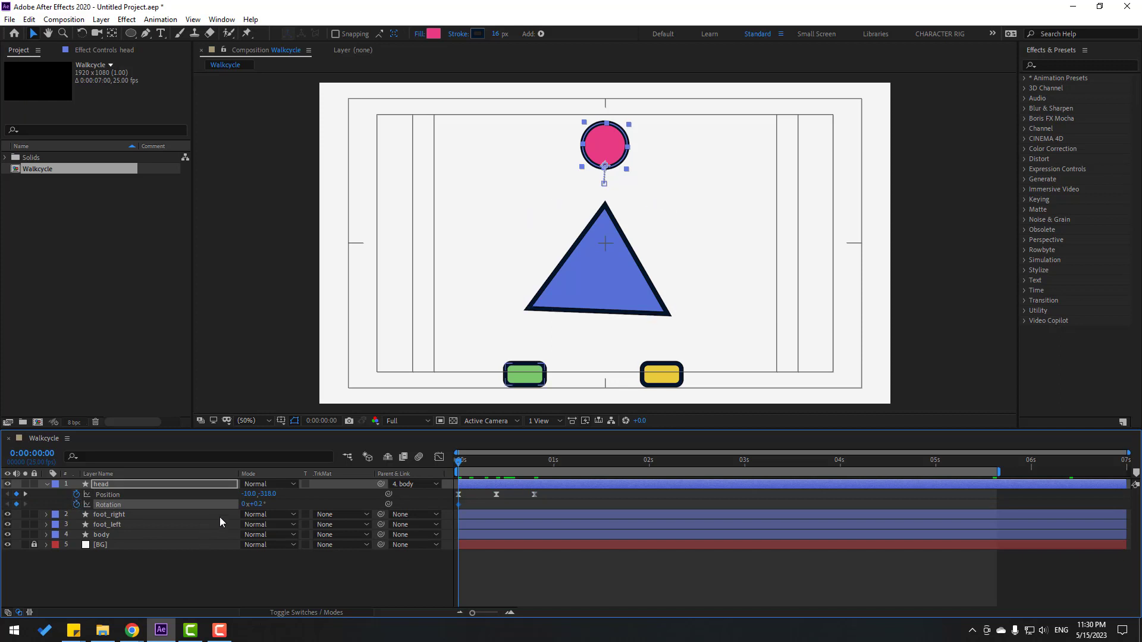
pyautogui.moveTo(253, 504); pyautogui.dragTo(249, 505)
pyautogui.moveTo(482, 463); pyautogui.dragTo(496, 462)
pyautogui.moveTo(262, 510); pyautogui.dragTo(284, 510)
pyautogui.moveTo(510, 461); pyautogui.dragTo(534, 459)
pyautogui.moveTo(469, 501); pyautogui.dragTo(454, 509)
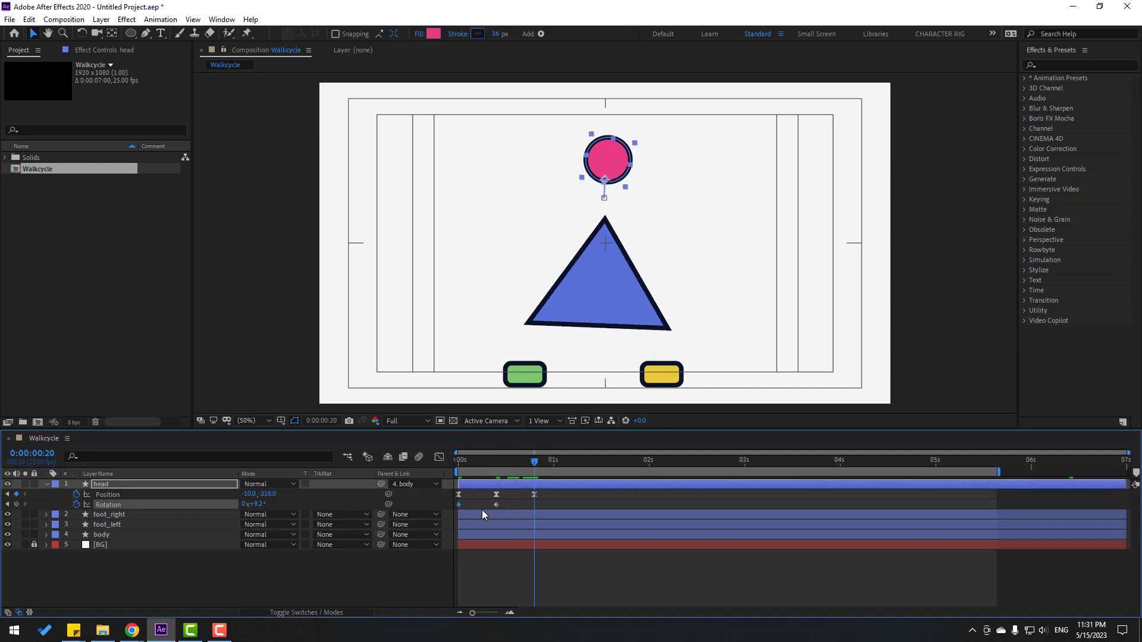
pyautogui.hotkey('ctrl', 'c')
pyautogui.hotkey('ctrl', 'v')
# Apply Easy Ease to all three of the head's Rotation keyframes and deselect the layer
pyautogui.moveTo(550, 500); pyautogui.dragTo(458, 505)
pyautogui.rightClick(459, 505)
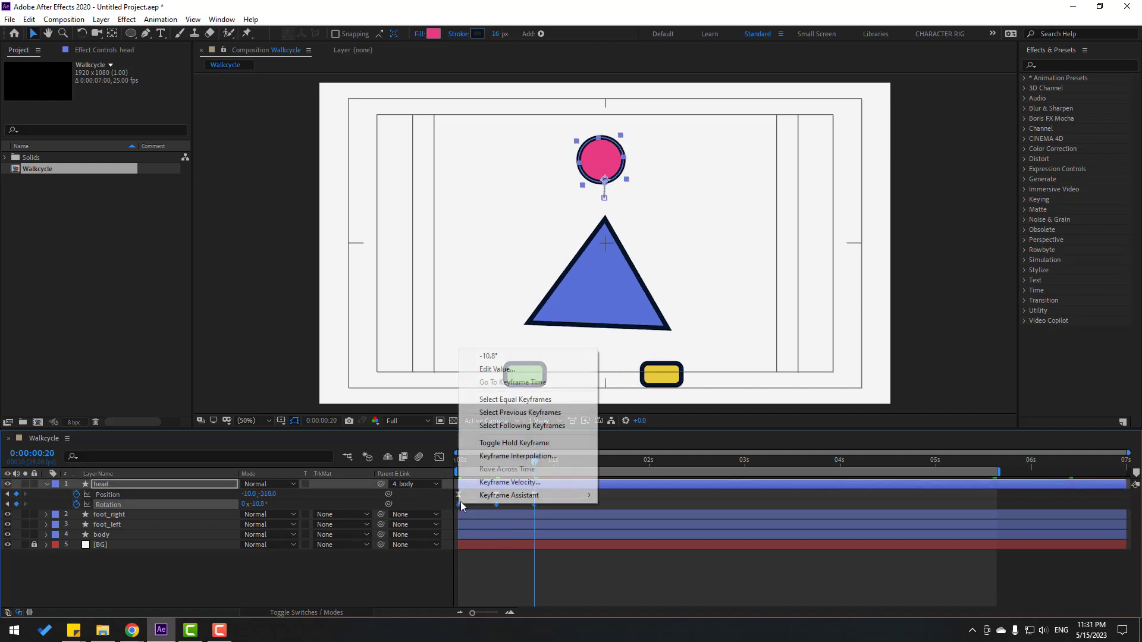
pyautogui.moveTo(535, 493)
pyautogui.click(654, 535)
pyautogui.click(282, 580)
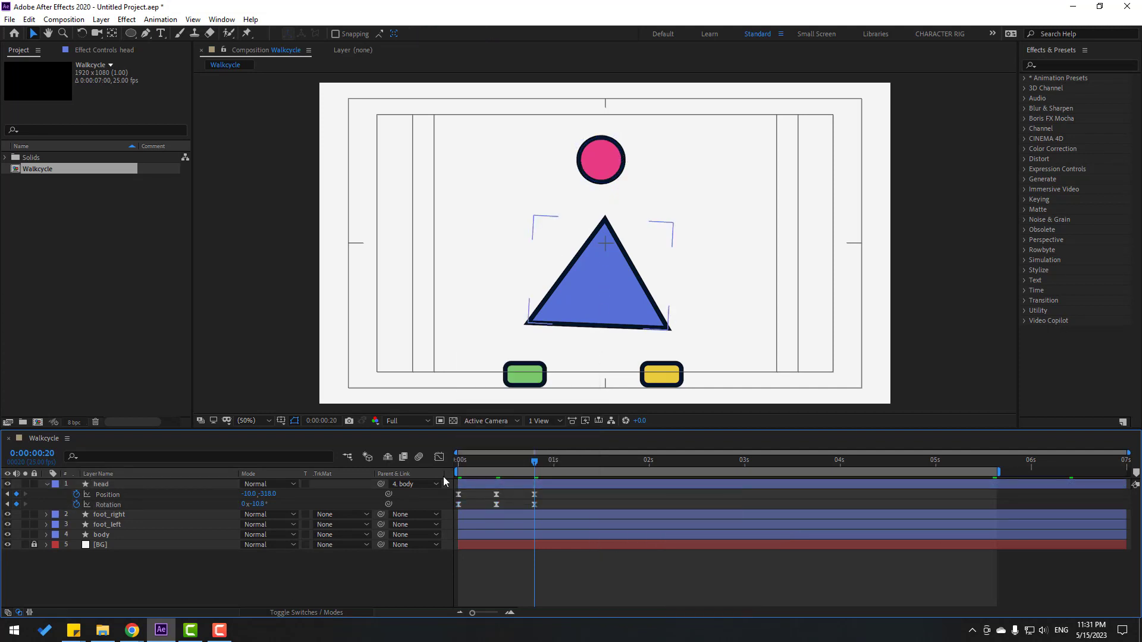
# Add the expression loopOutDuration(type = "cycle", duration = 0) to the head's Position
pyautogui.keyDown('alt'); pyautogui.click(76, 495); pyautogui.keyUp('alt')
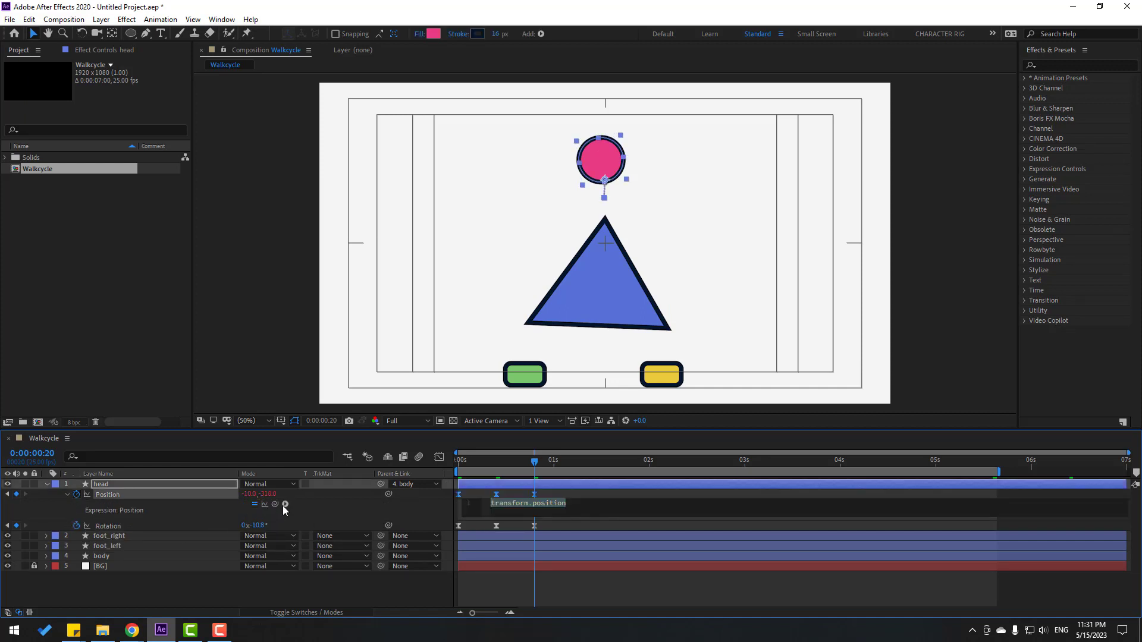
pyautogui.click(285, 505)
pyautogui.moveTo(358, 430)
pyautogui.click(555, 316)
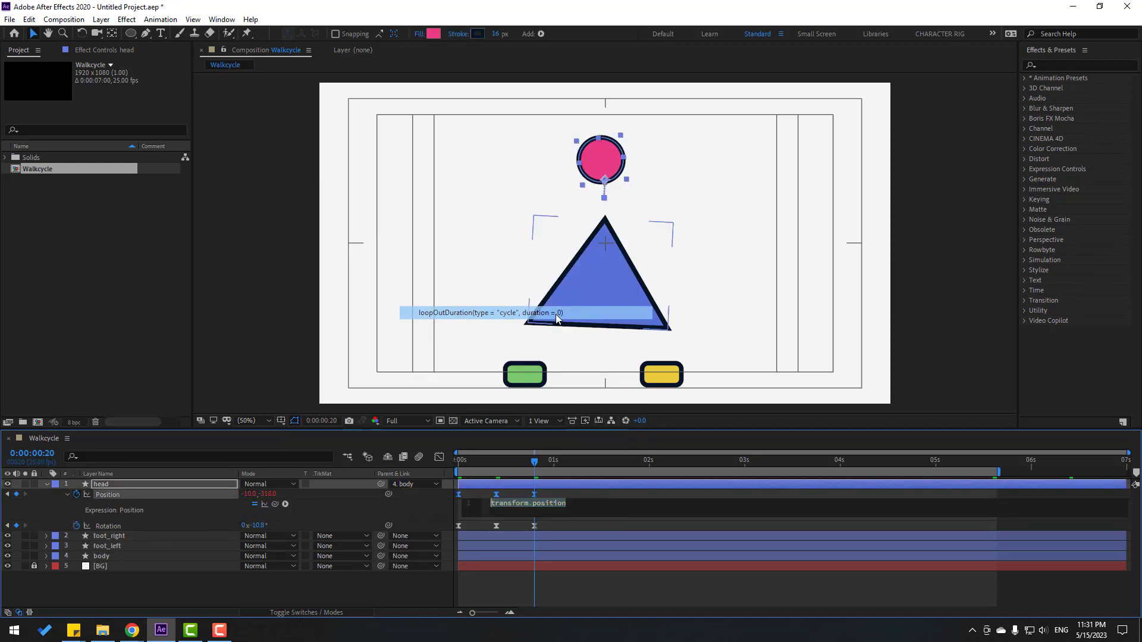
pyautogui.click(572, 490)
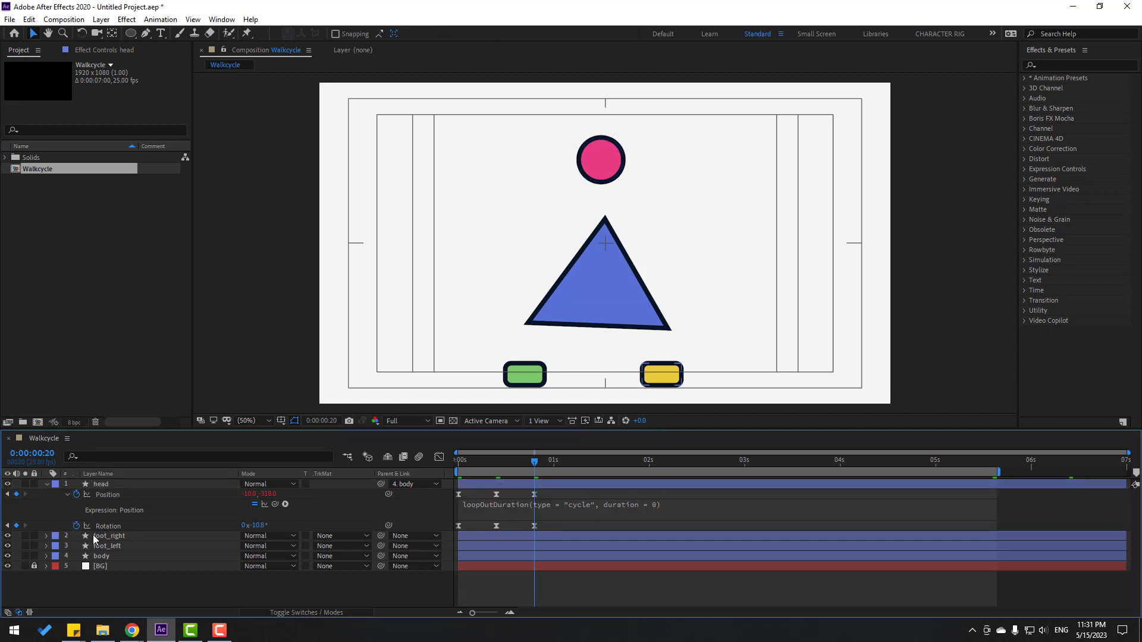
# Add the expression loopOutDuration(type = "cycle", duration = 0) to the head's Rotation
pyautogui.keyDown('alt'); pyautogui.click(77, 527); pyautogui.keyUp('alt')
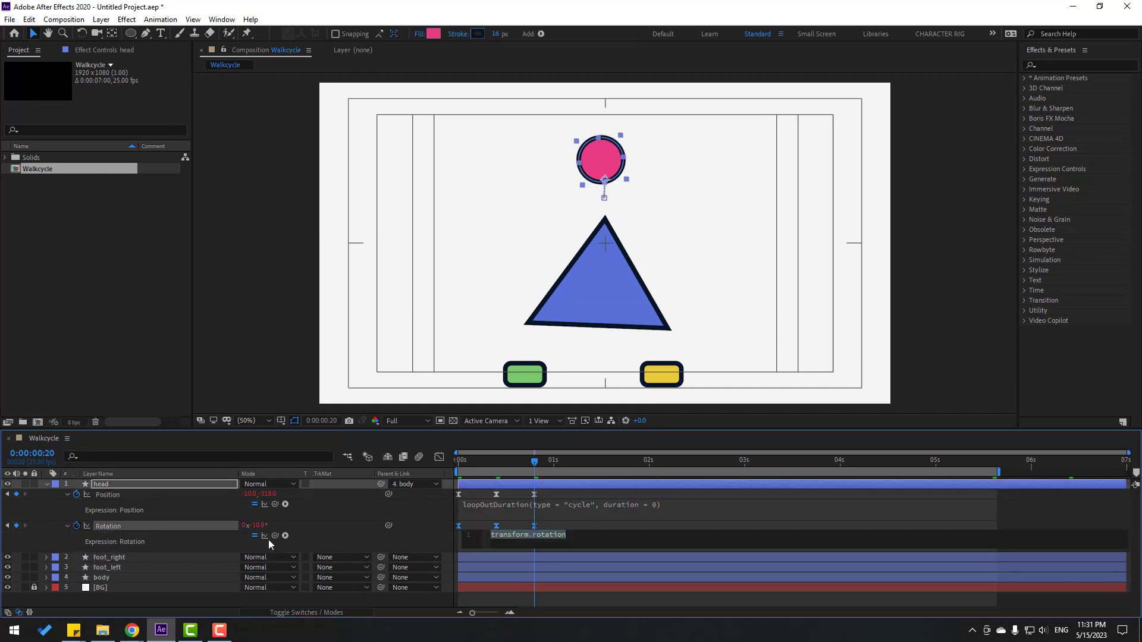
pyautogui.click(285, 536)
pyautogui.moveTo(363, 463)
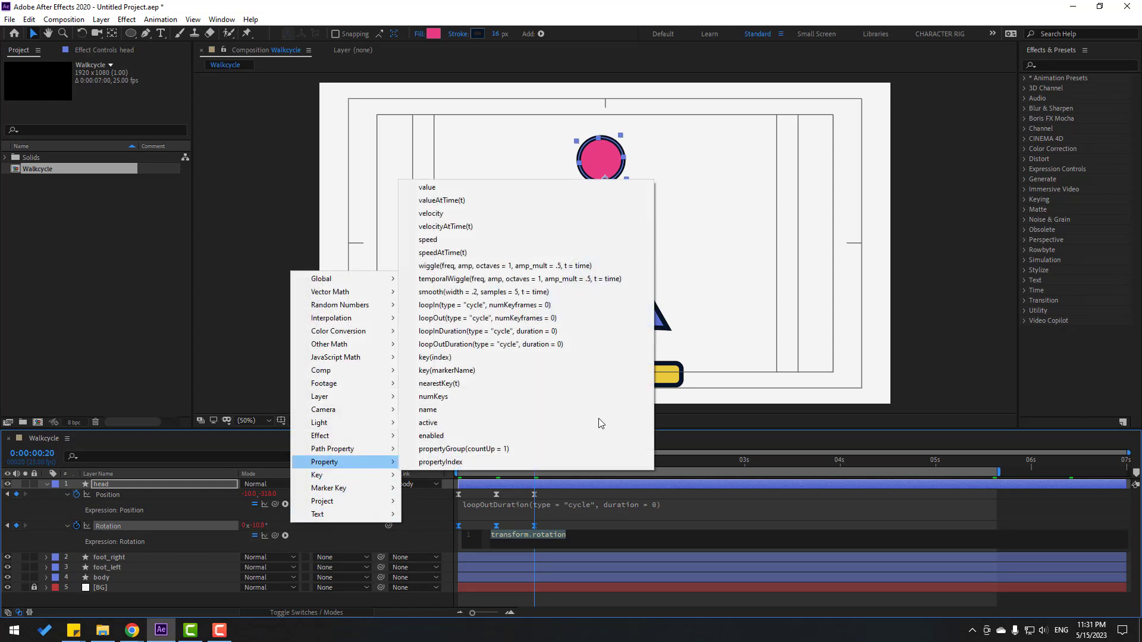
pyautogui.click(575, 344)
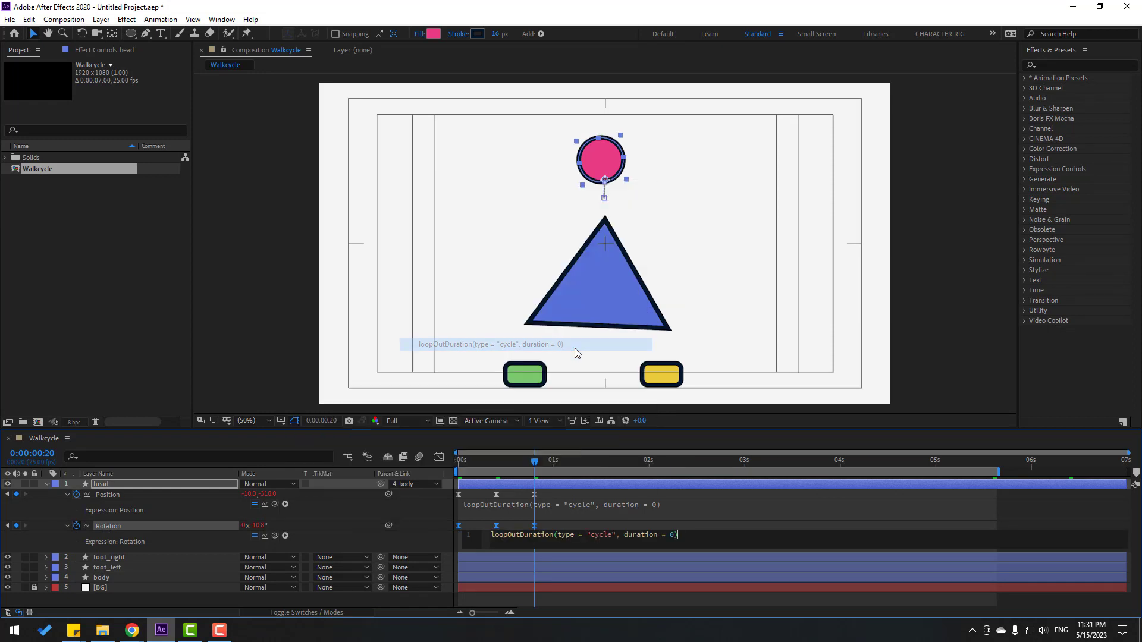
pyautogui.click(591, 524)
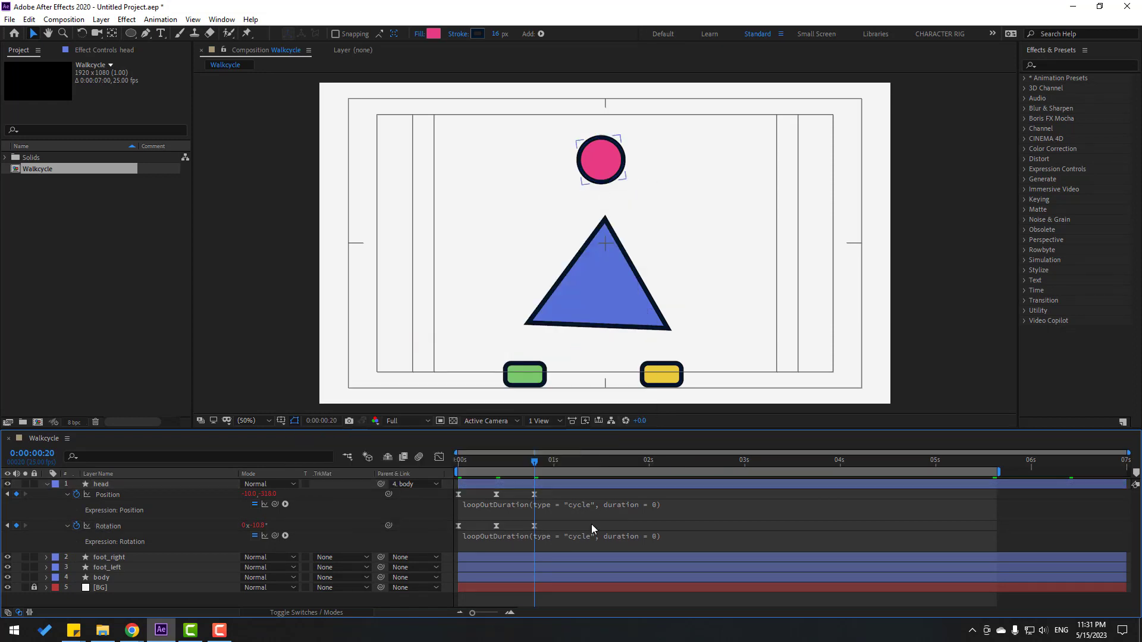
# Hide the head's expression fields, show only its keyframed properties, and preview the looping head motion
pyautogui.click(102, 487)
pyautogui.press('u')
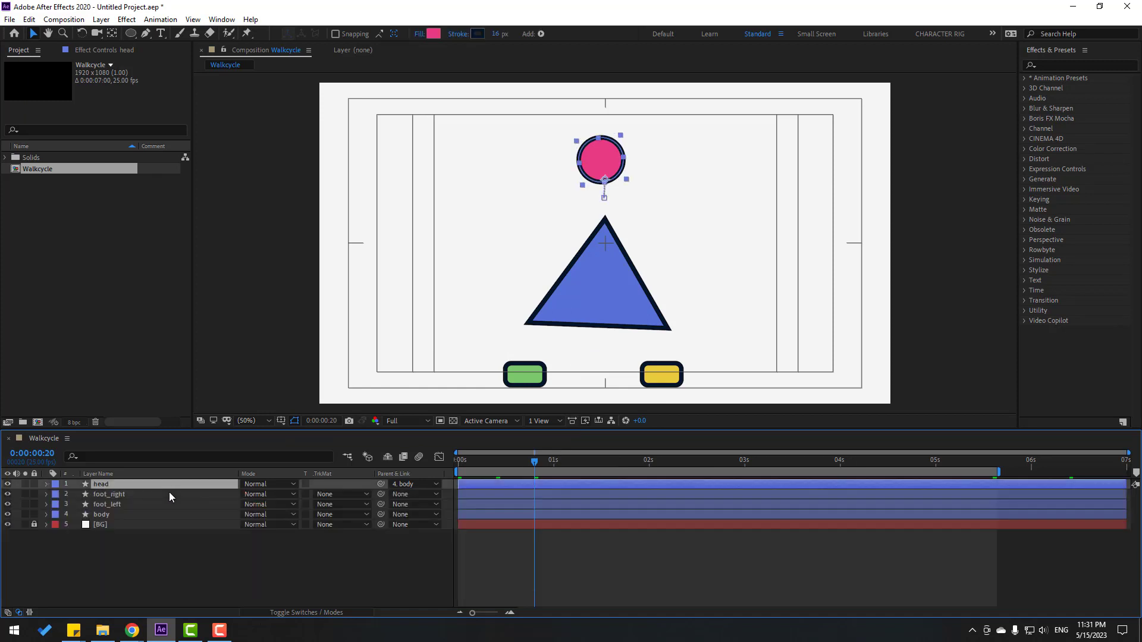
pyautogui.press('u')
pyautogui.press('space')
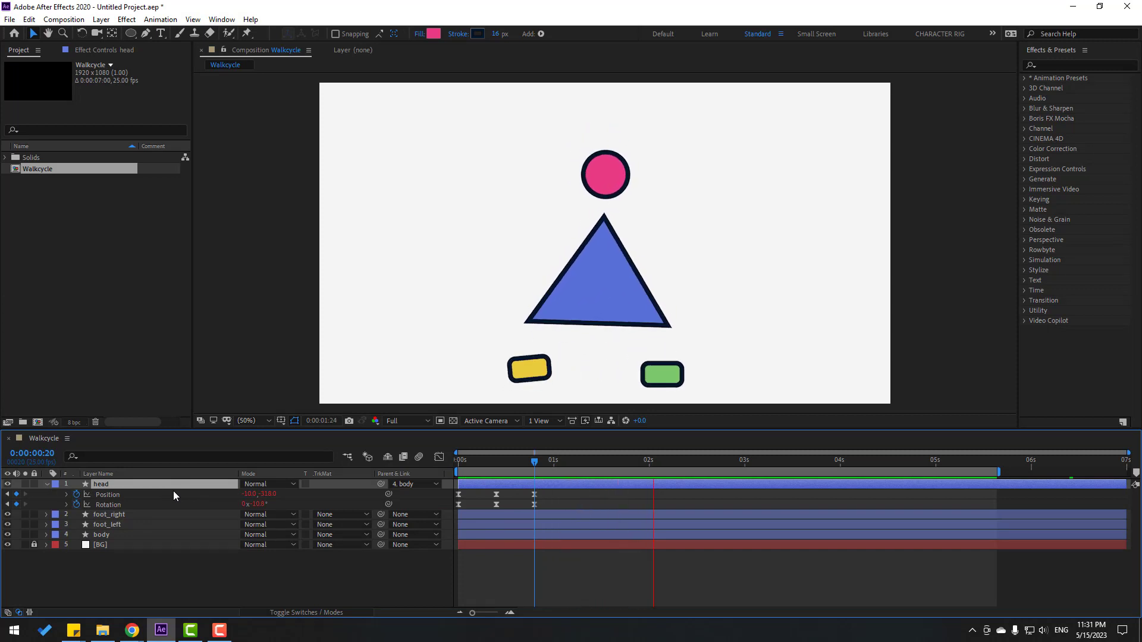
pyautogui.press('space')
# Stretch the head's Position keyframes proportionally so the last one falls on about frame 29, and preview the slower bob
pyautogui.moveTo(553, 491); pyautogui.dragTo(454, 498)
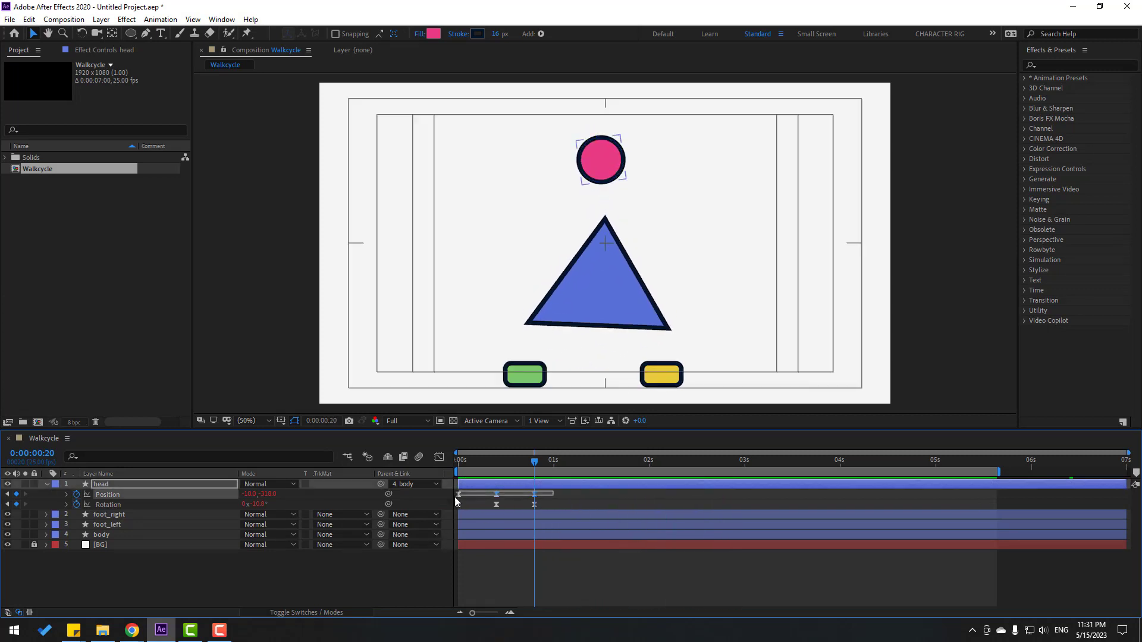
pyautogui.moveTo(533, 493); pyautogui.dragTo(566, 492)
pyautogui.press('space')
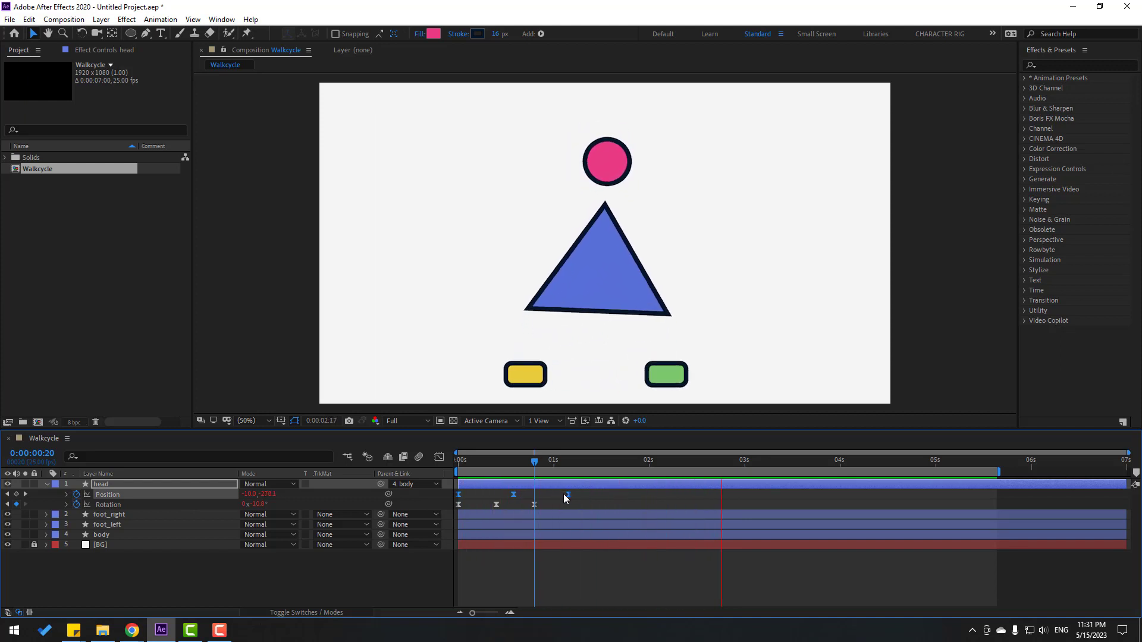
# Compress the head's Rotation keyframes proportionally so the last one falls on about frame 17, and preview the timing
pyautogui.moveTo(556, 505); pyautogui.dragTo(456, 507)
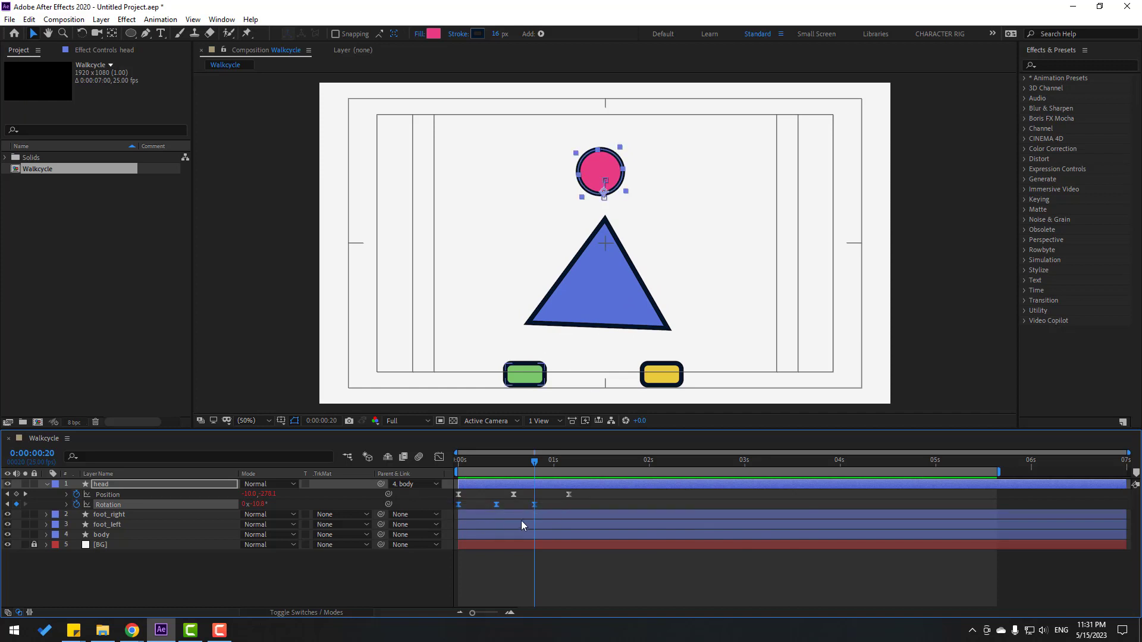
pyautogui.moveTo(534, 507); pyautogui.dragTo(523, 508)
pyautogui.press('space')
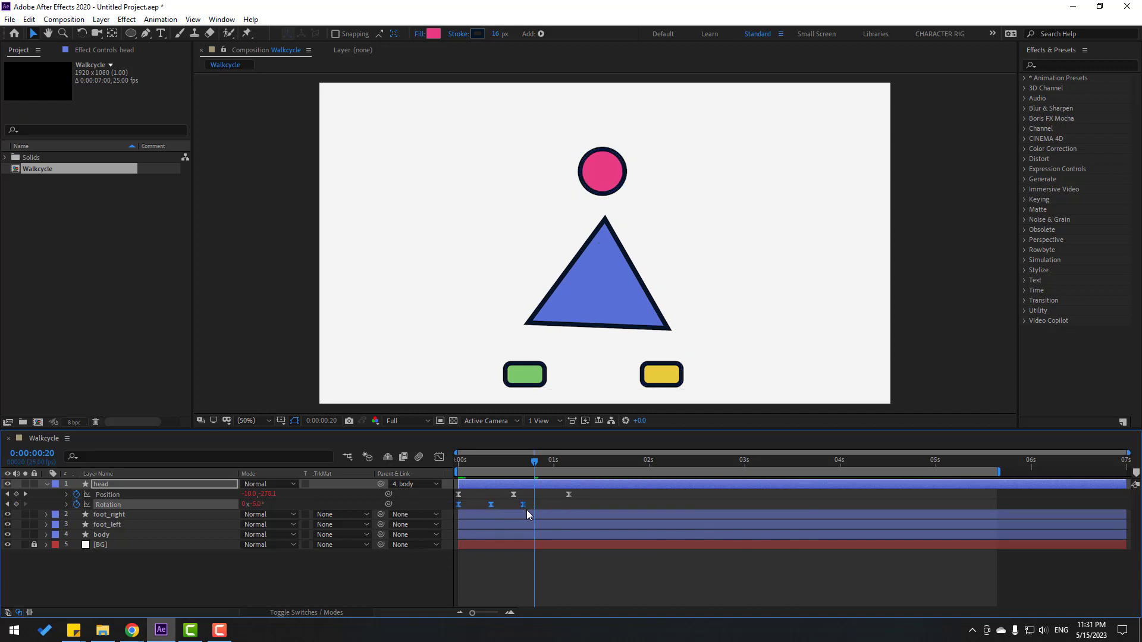
pyautogui.press('space')
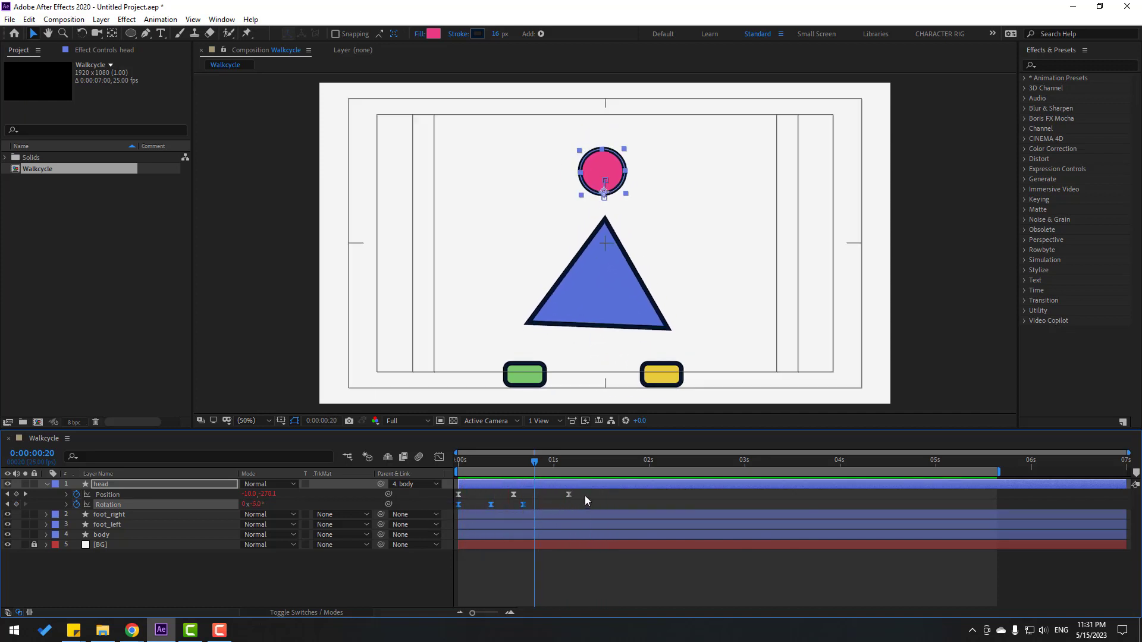
# Compress the head's Position keyframes proportionally so the last one falls on about frame 23, and preview the walk
pyautogui.moveTo(585, 492); pyautogui.dragTo(447, 497)
pyautogui.moveTo(568, 495); pyautogui.dragTo(546, 494)
pyautogui.press('space')
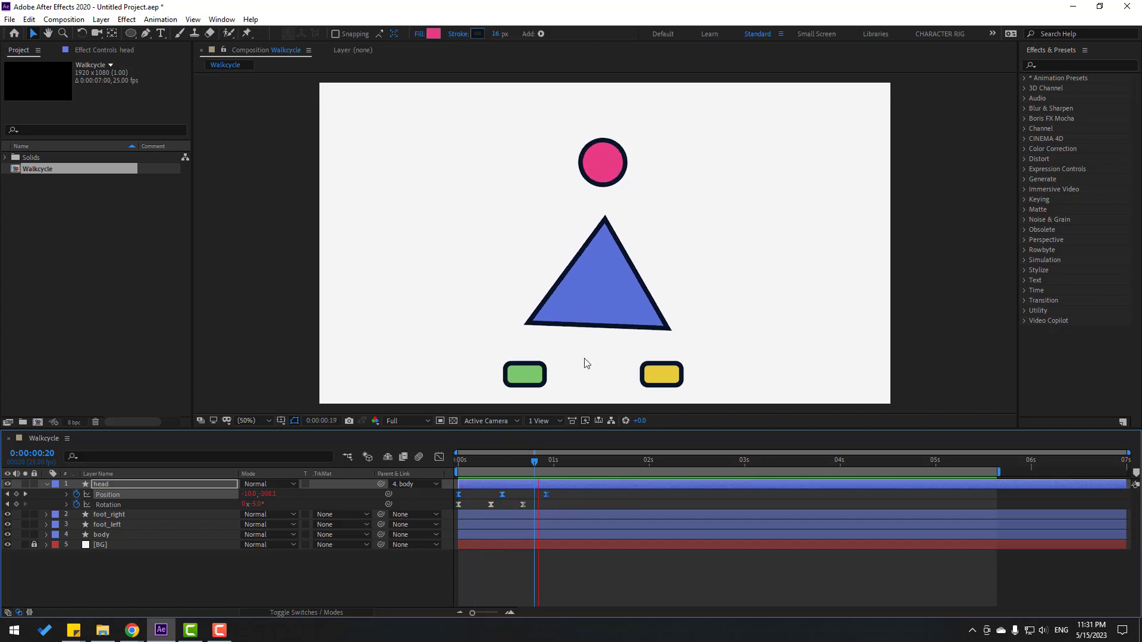
pyautogui.scroll(-2, 594, 320)
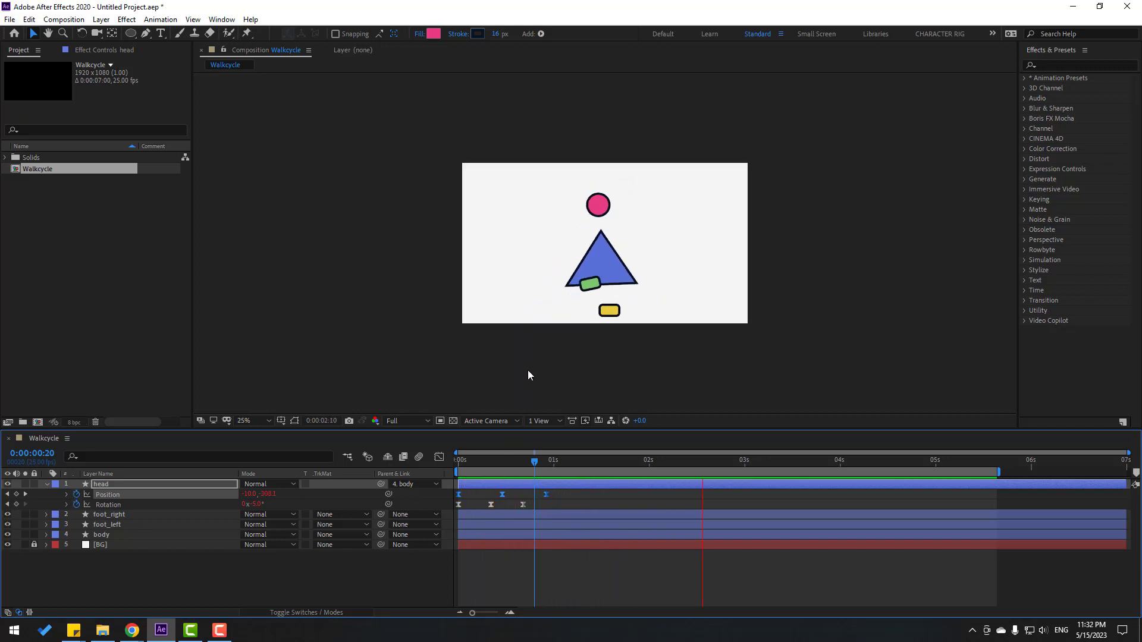
pyautogui.press('space')
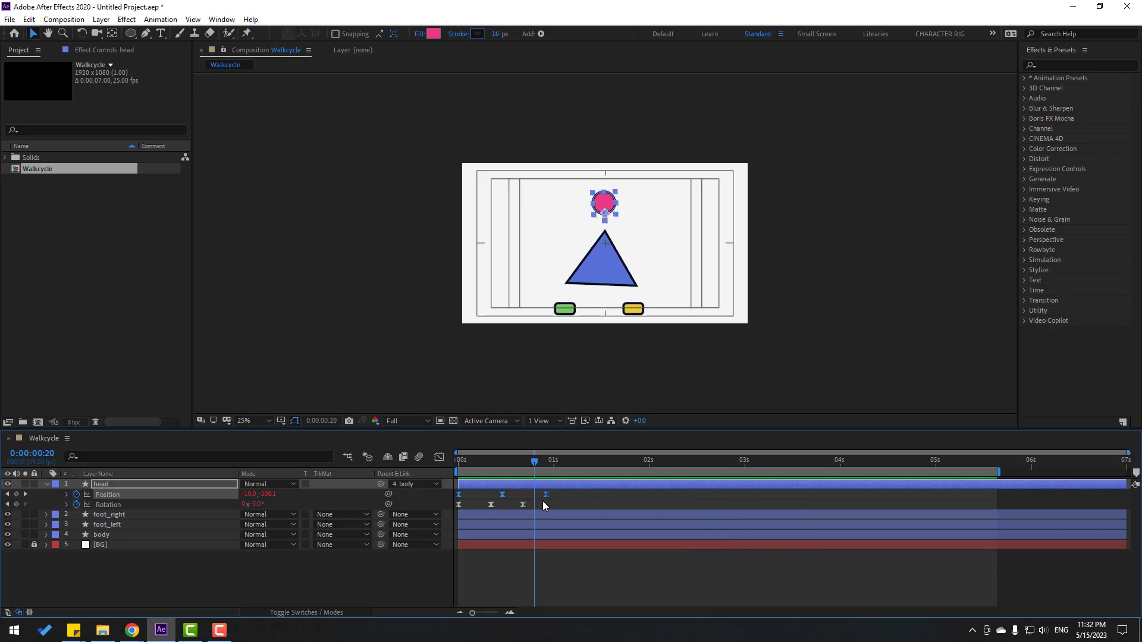
# Compress the head's Position keyframes to align with its Rotation keyframes, ending on about frame 17, and preview the walk cycle
pyautogui.moveTo(548, 497); pyautogui.dragTo(523, 495)
pyautogui.press('space')
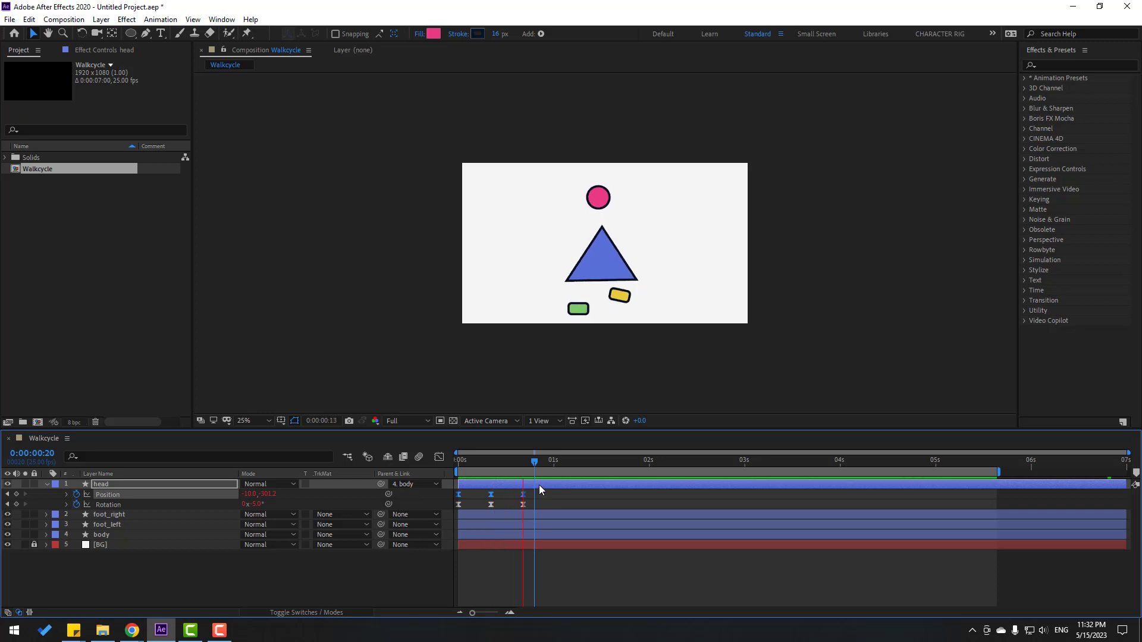
pyautogui.press('.')
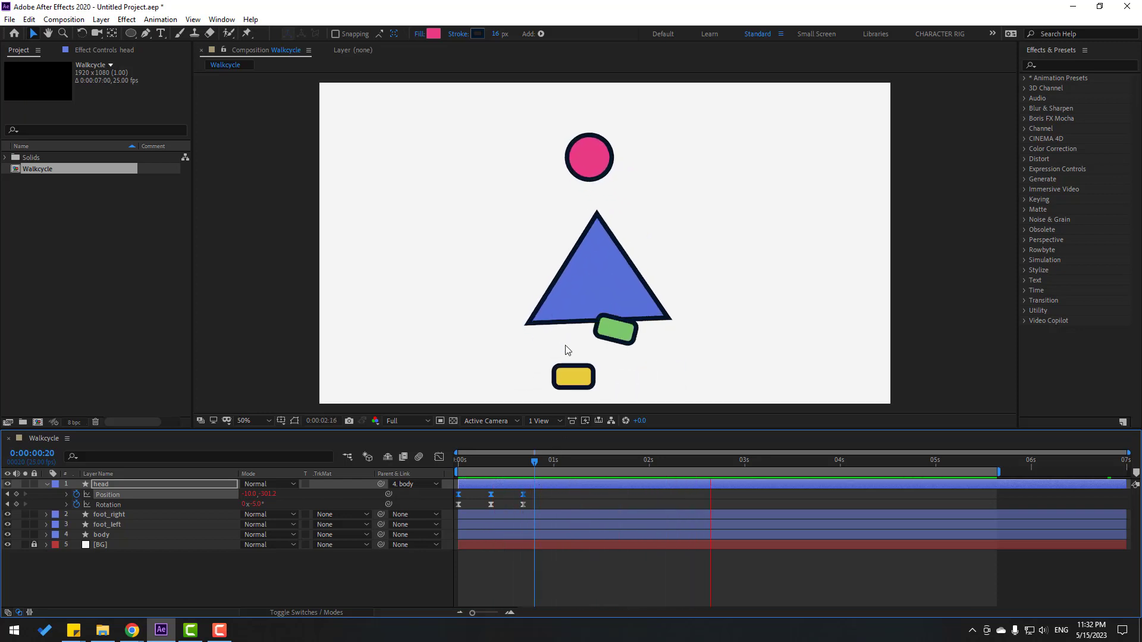